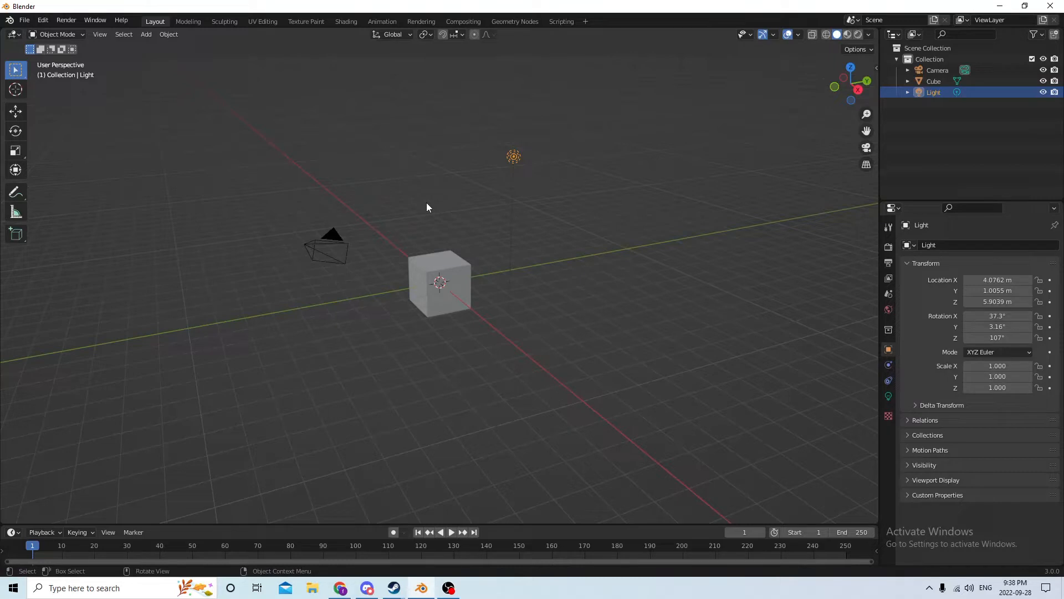
# Step: Delete the default light and camera from the scene
pyautogui.press('Delete')
pyautogui.click(327, 238)
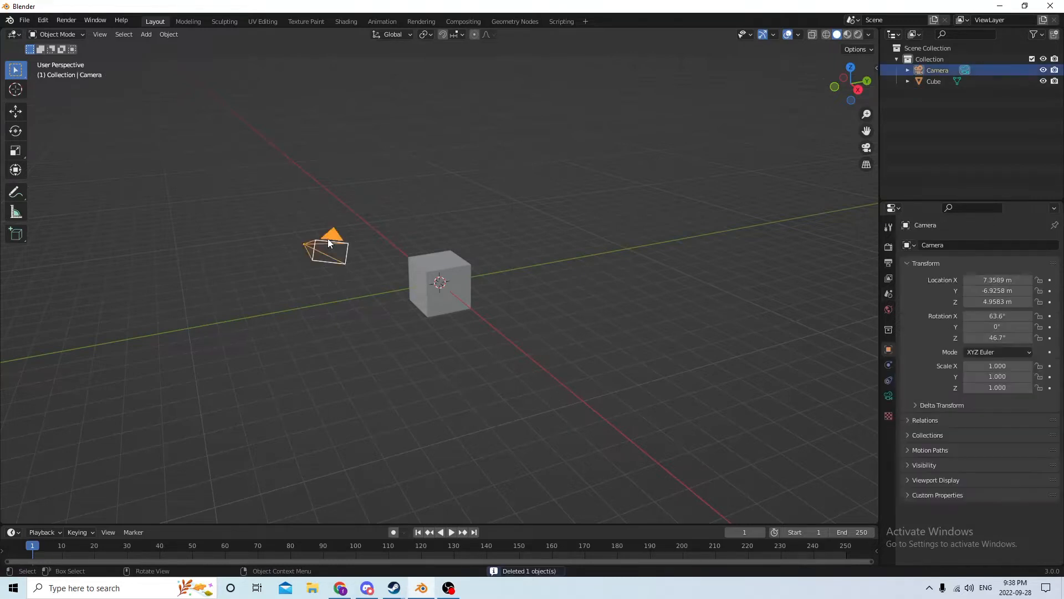
pyautogui.press('Delete')
pyautogui.moveTo(419, 201); pyautogui.dragTo(497, 208, button='middle')
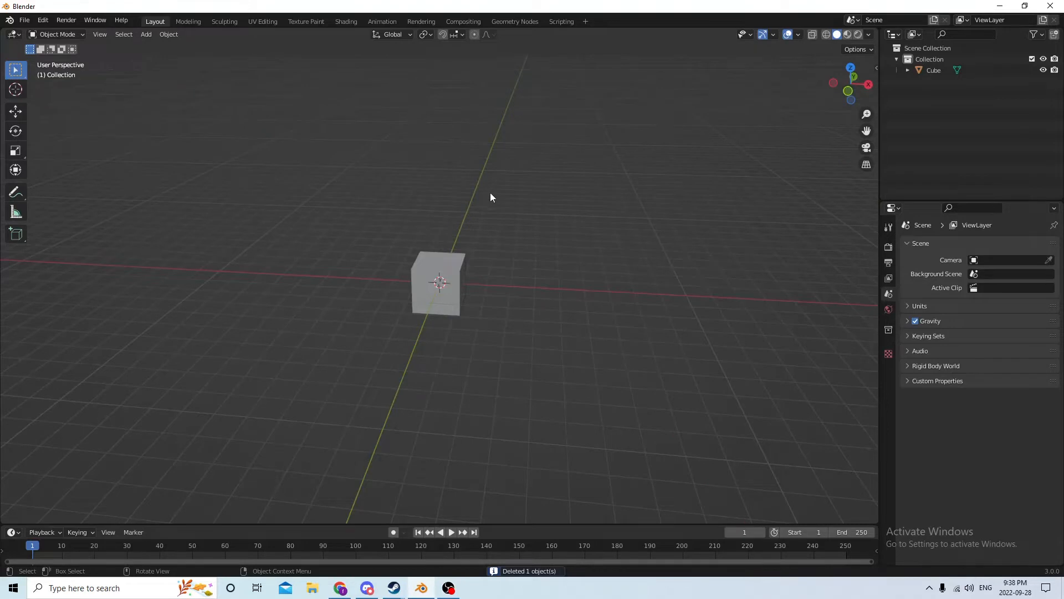
pyautogui.moveTo(561, 226); pyautogui.dragTo(496, 217, button='middle')
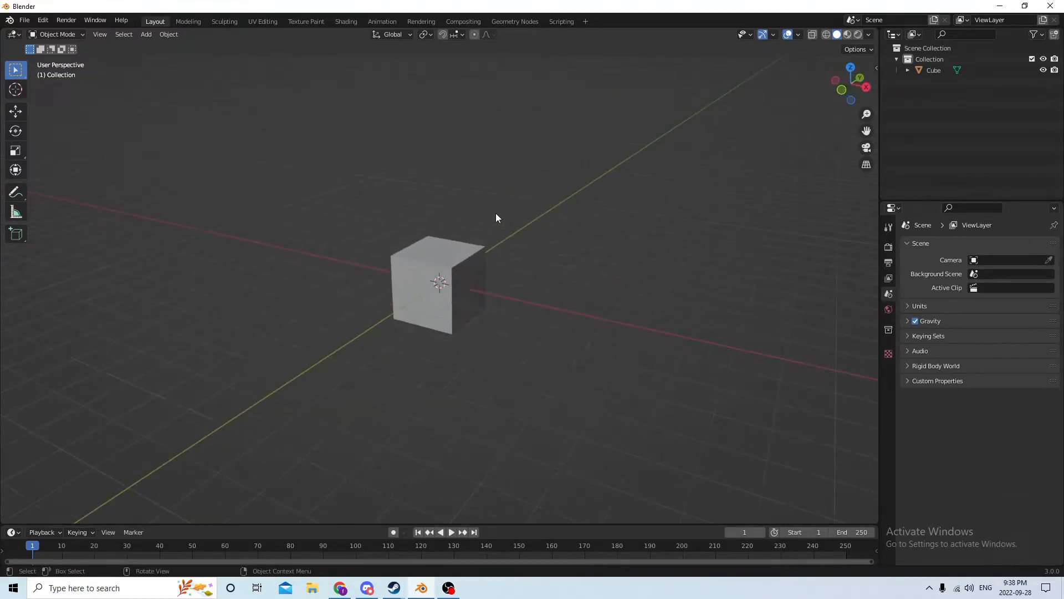
pyautogui.moveTo(401, 214); pyautogui.dragTo(351, 214, button='middle')
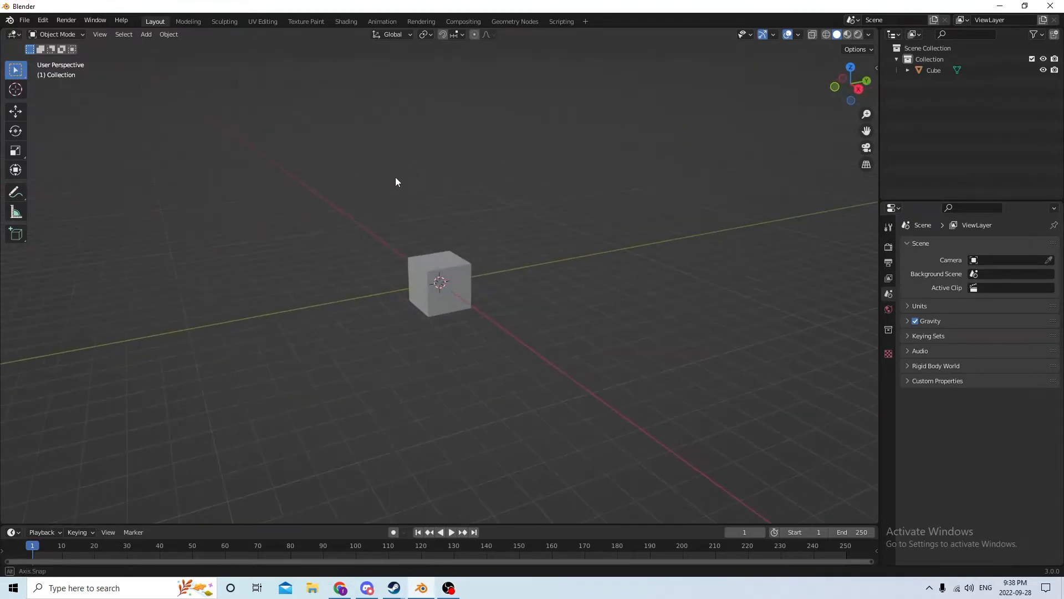
pyautogui.moveTo(397, 180); pyautogui.dragTo(440, 191, button='middle')
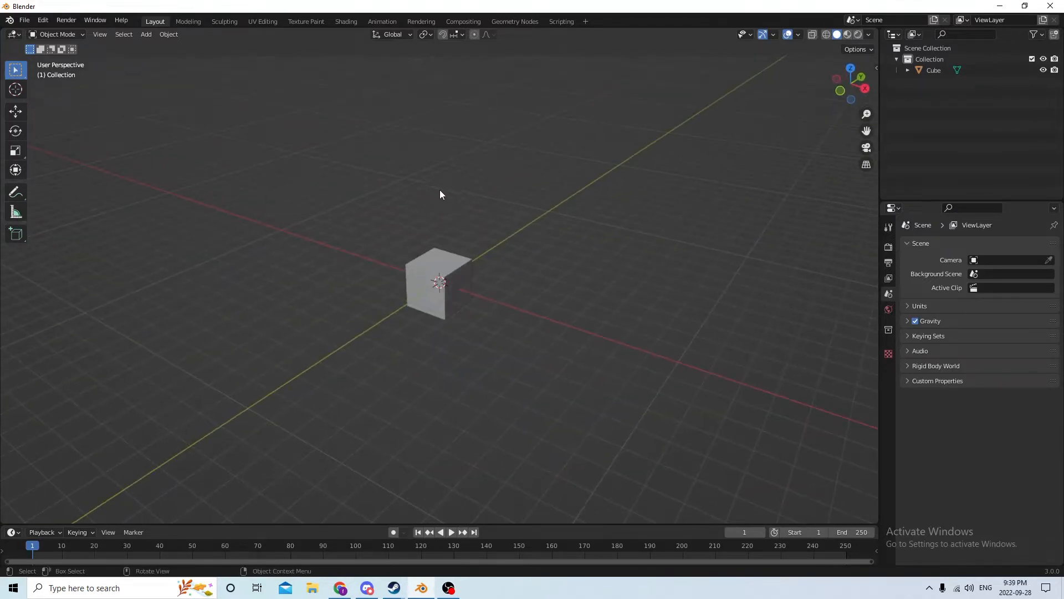
# Step: Select the cube and set the transform orientation to Local
pyautogui.click(449, 287)
pyautogui.click(392, 35)
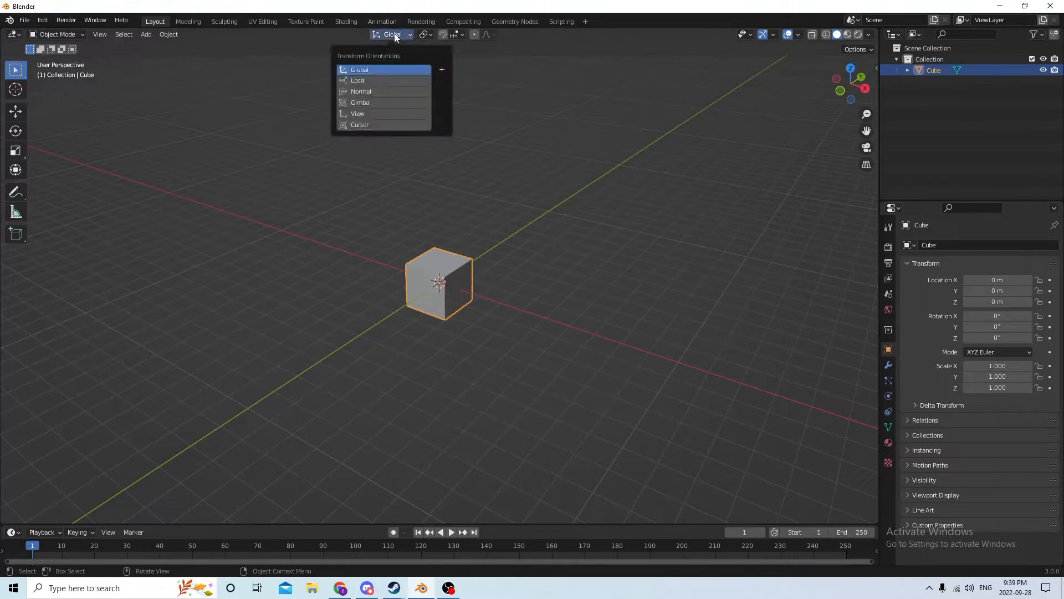
pyautogui.click(385, 82)
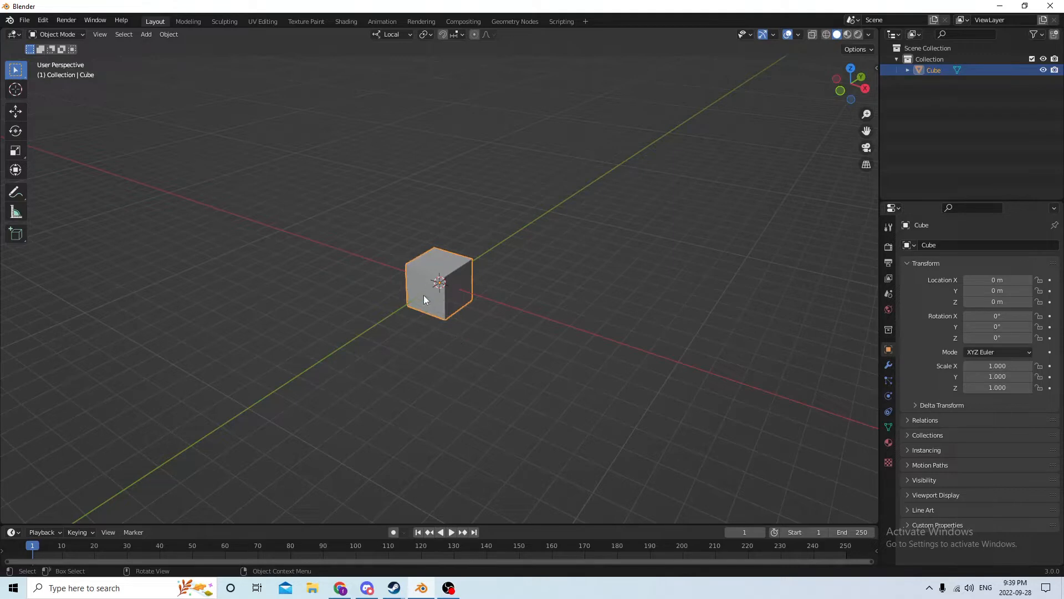
pyautogui.click(392, 34)
pyautogui.click(393, 34)
# Step: Keep solid viewport shading and set the viewport overlay grid scale to 0.01
pyautogui.click(847, 34)
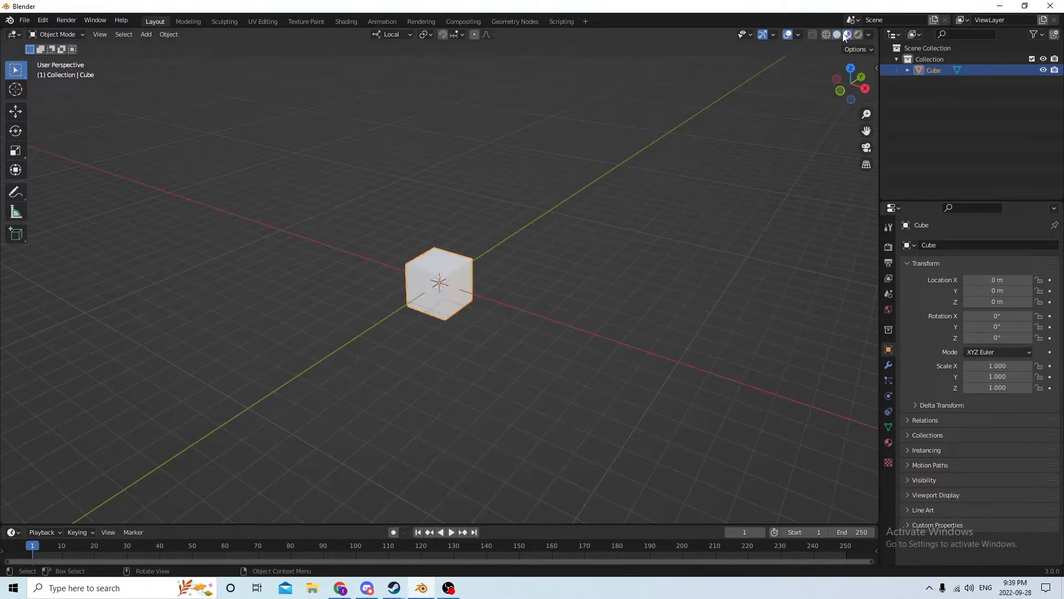
pyautogui.click(837, 35)
pyautogui.click(797, 35)
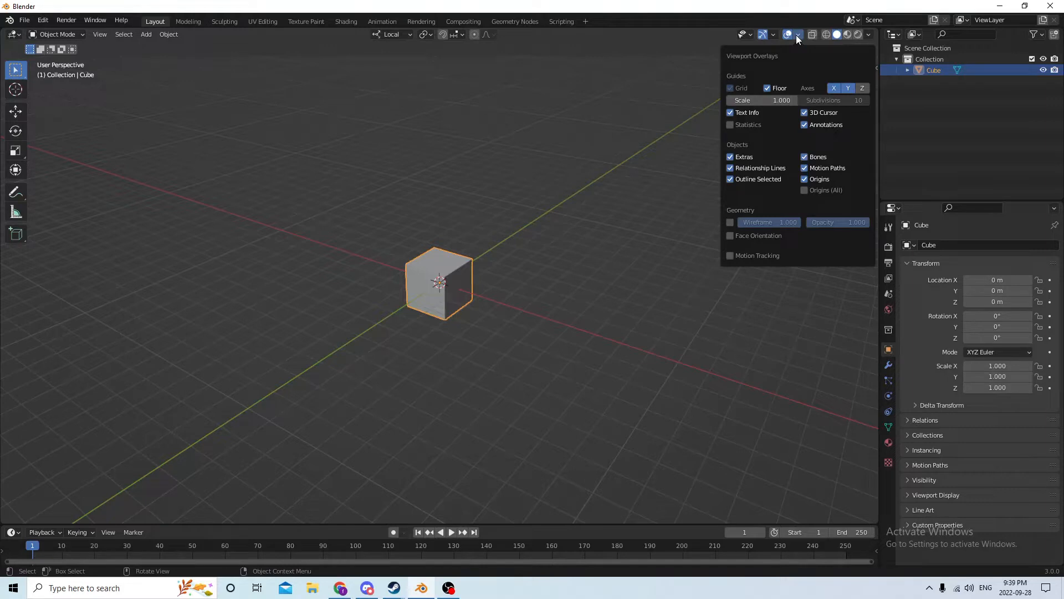
pyautogui.click(769, 100)
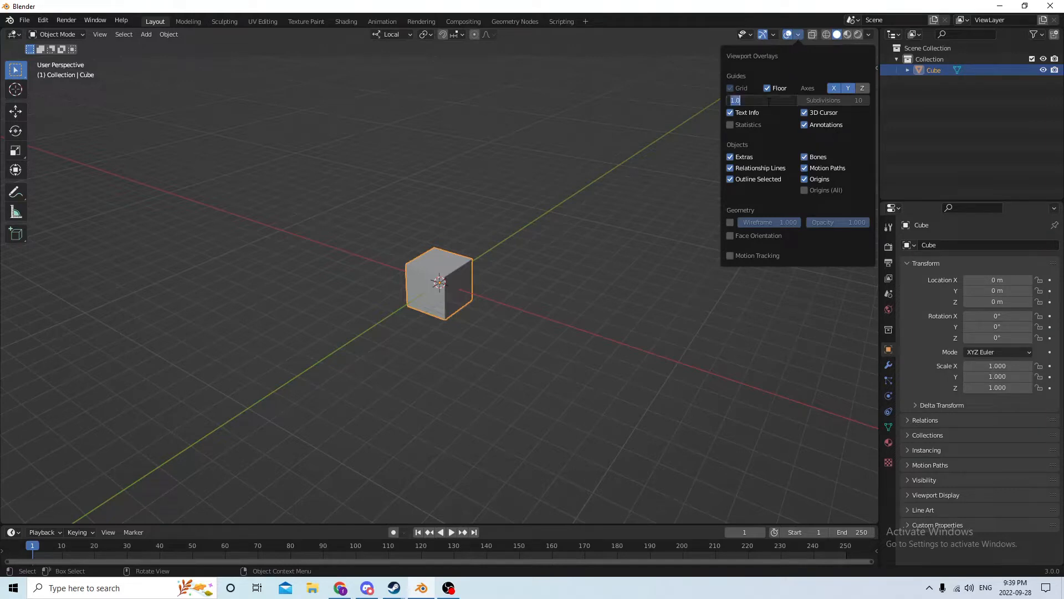
pyautogui.write('.01')
pyautogui.press('Return')
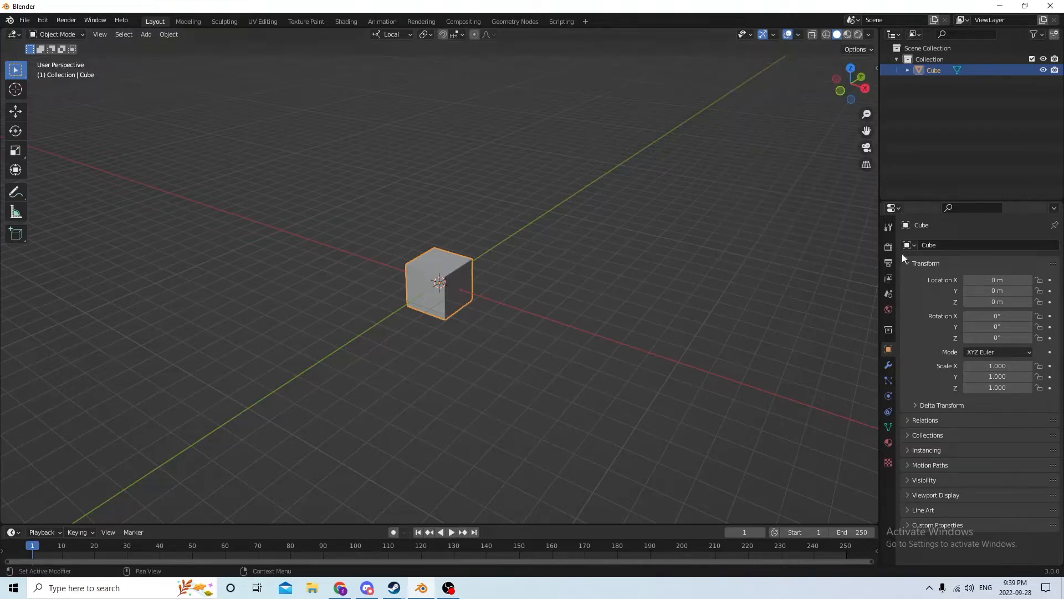
# Step: Set the scene's unit scale to 0.01 in its unit settings
pyautogui.click(889, 294)
pyautogui.click(920, 306)
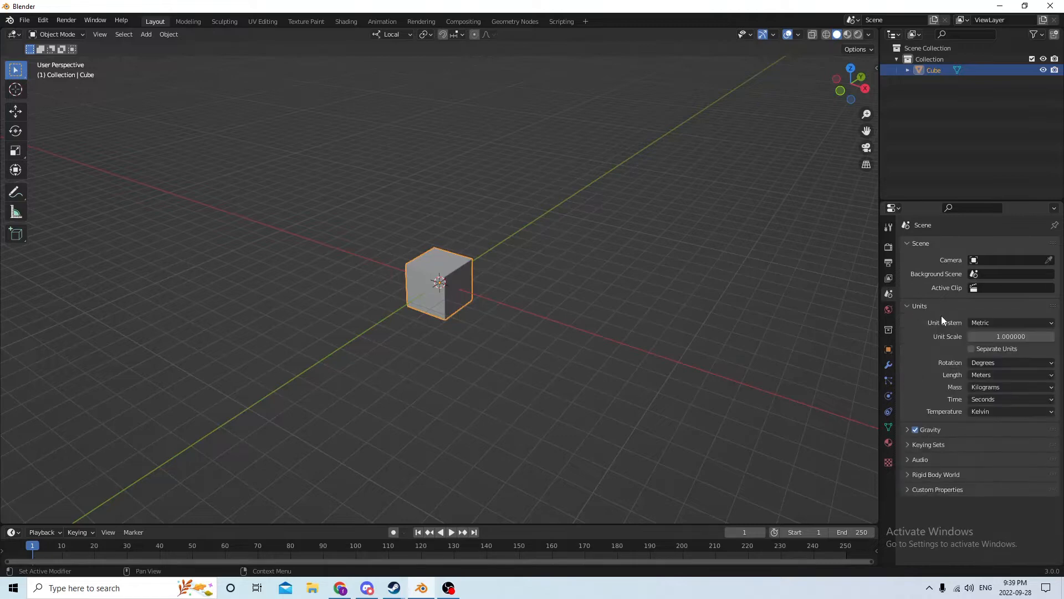
pyautogui.click(1014, 336)
pyautogui.write('.01')
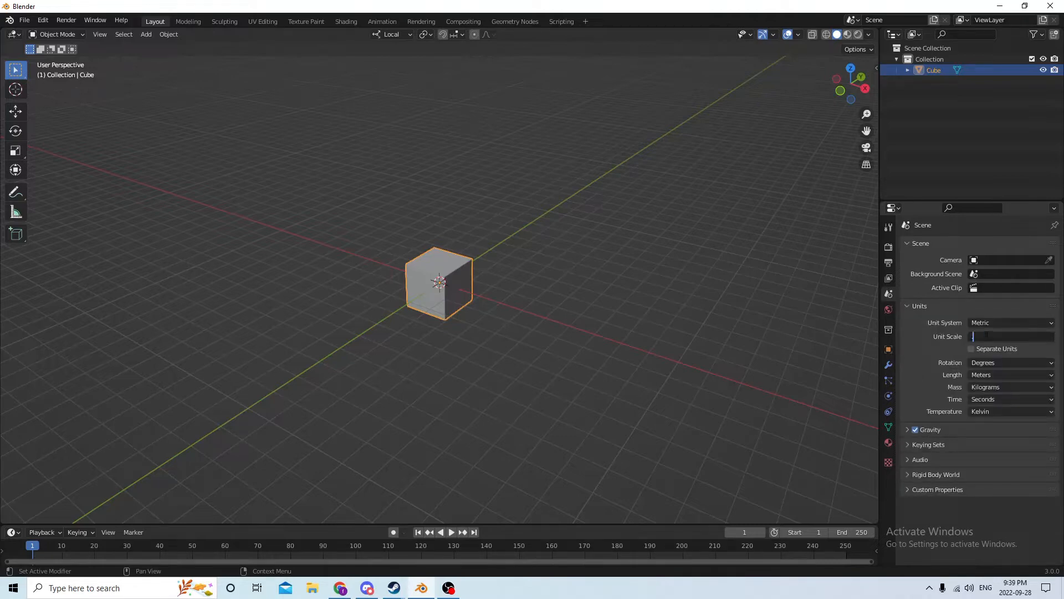
pyautogui.press('Return')
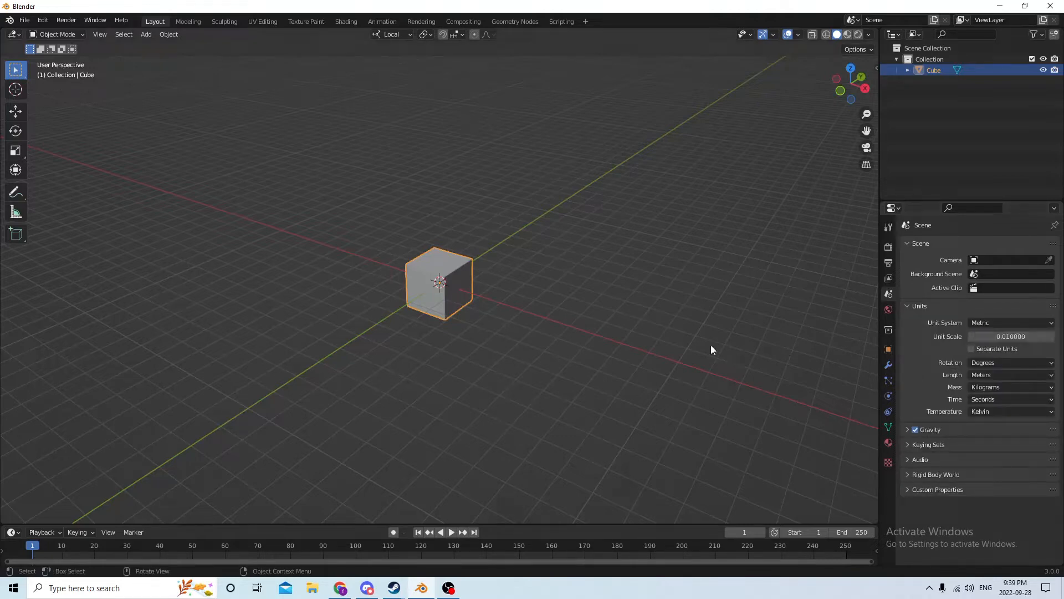
# Step: Replace the default cube with a new mesh cylinder at the origin
pyautogui.moveTo(589, 220); pyautogui.dragTo(508, 231, button='middle')
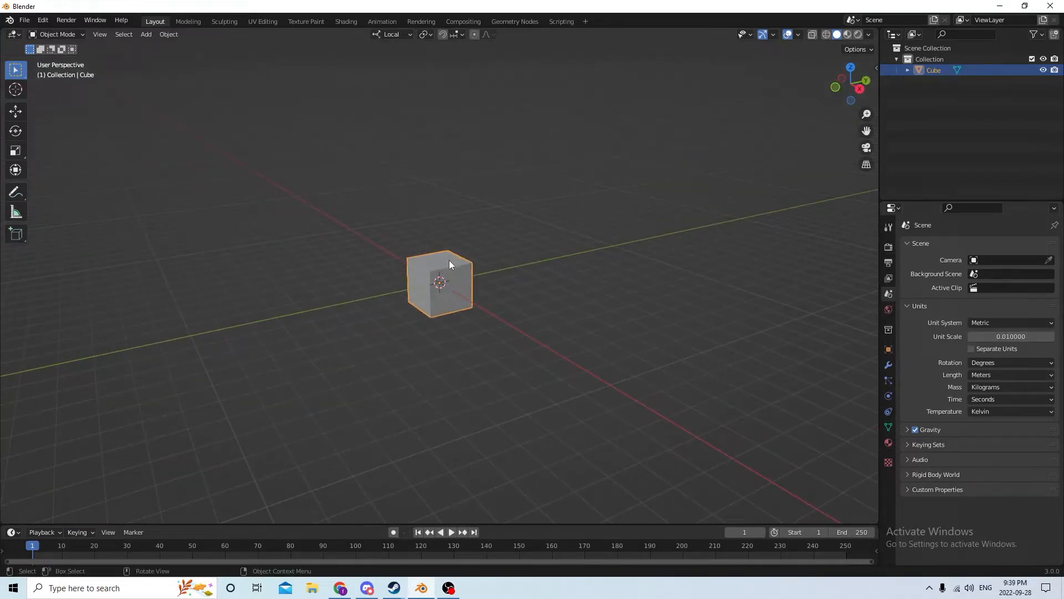
pyautogui.press('Delete')
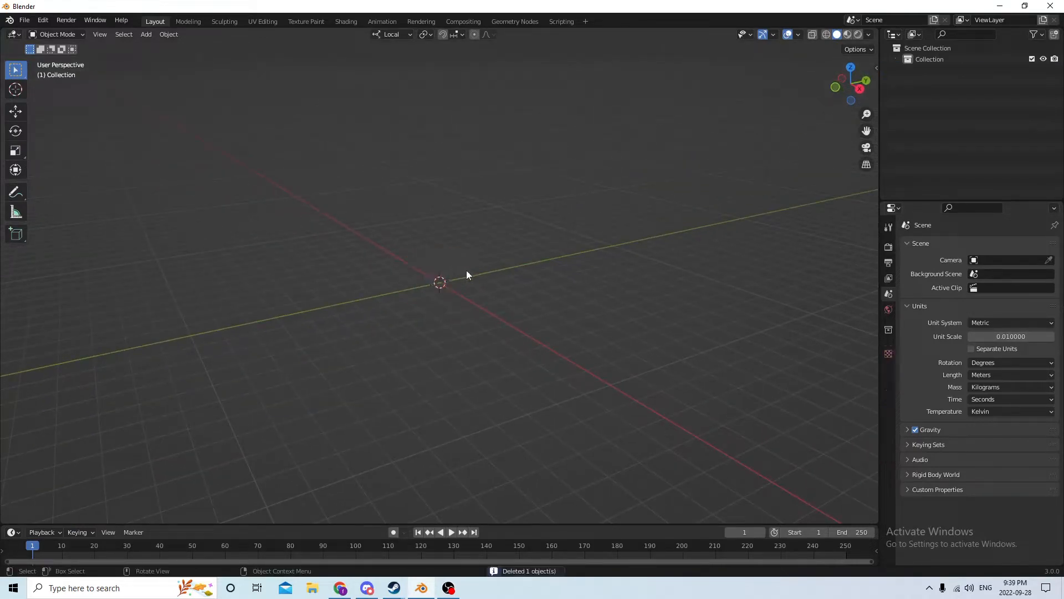
pyautogui.hotkey('shift', 'a')
pyautogui.moveTo(470, 276)
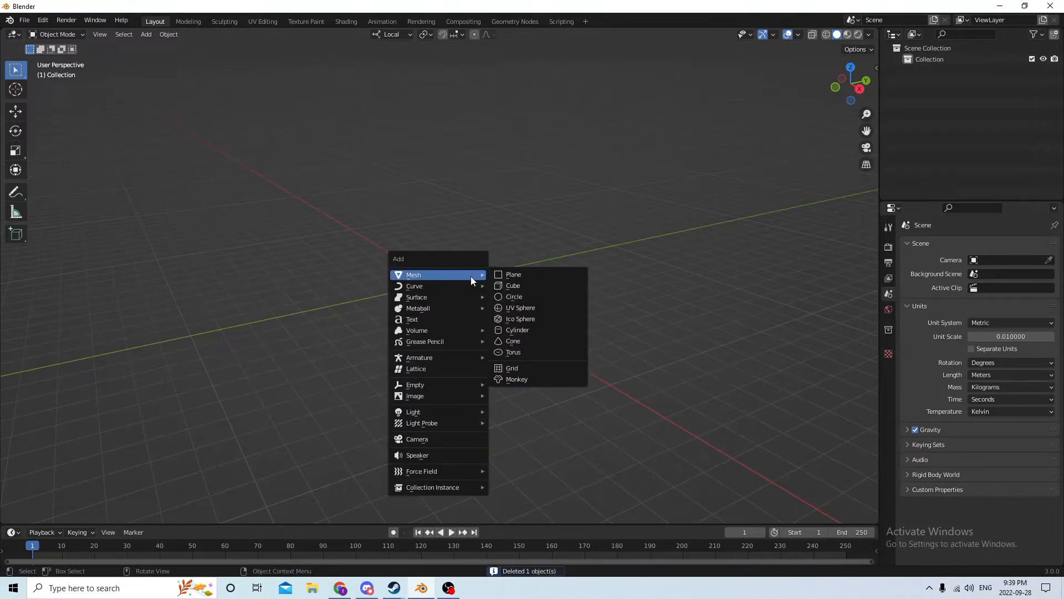
pyautogui.click(521, 332)
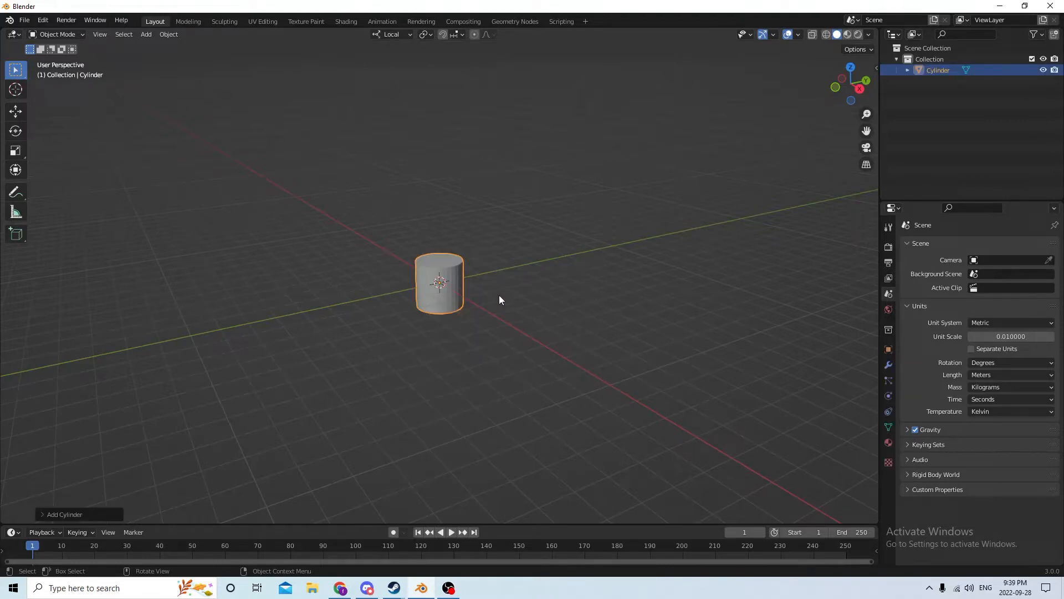
# Step: Rotate the cylinder 90° about its local Y axis so that it lies on its side
pyautogui.write('r90')
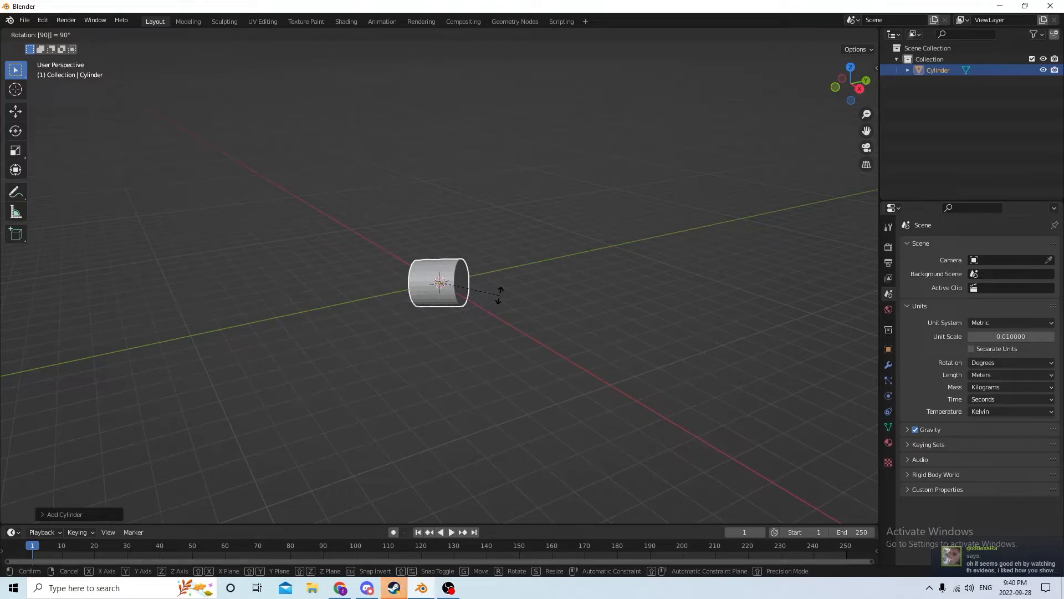
pyautogui.press('y')
pyautogui.press('y')
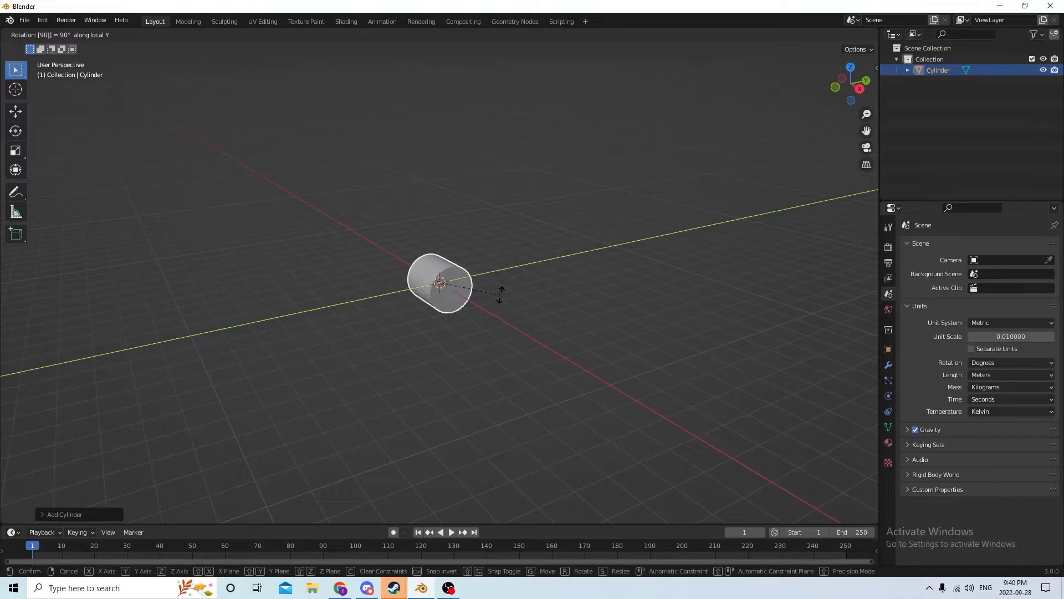
pyautogui.press('Return')
pyautogui.moveTo(470, 230); pyautogui.dragTo(530, 202, button='middle')
pyautogui.scroll(4, 510, 250)
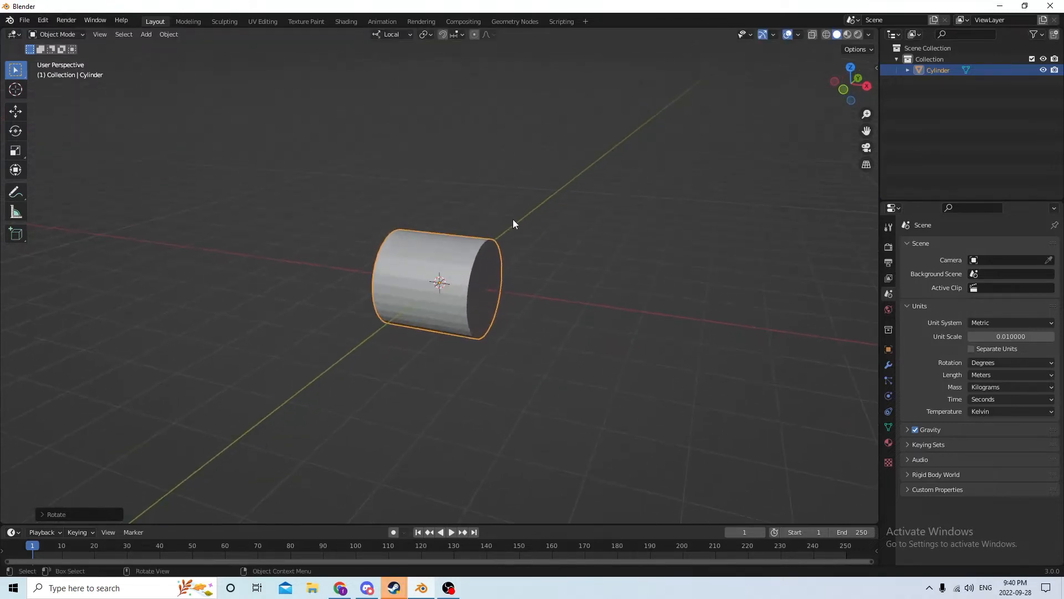
pyautogui.scroll(2, 502, 220)
pyautogui.moveTo(437, 223)
pyautogui.mouseDown(button='middle')
pyautogui.moveTo(327, 217)
pyautogui.moveTo(383, 212)
pyautogui.moveTo(440, 224)
pyautogui.moveTo(404, 225)
pyautogui.moveTo(387, 204)
pyautogui.moveTo(448, 211)
pyautogui.moveTo(426, 194)
pyautogui.moveTo(438, 217)
pyautogui.moveTo(417, 209)
pyautogui.moveTo(437, 213)
pyautogui.mouseUp(button='middle')
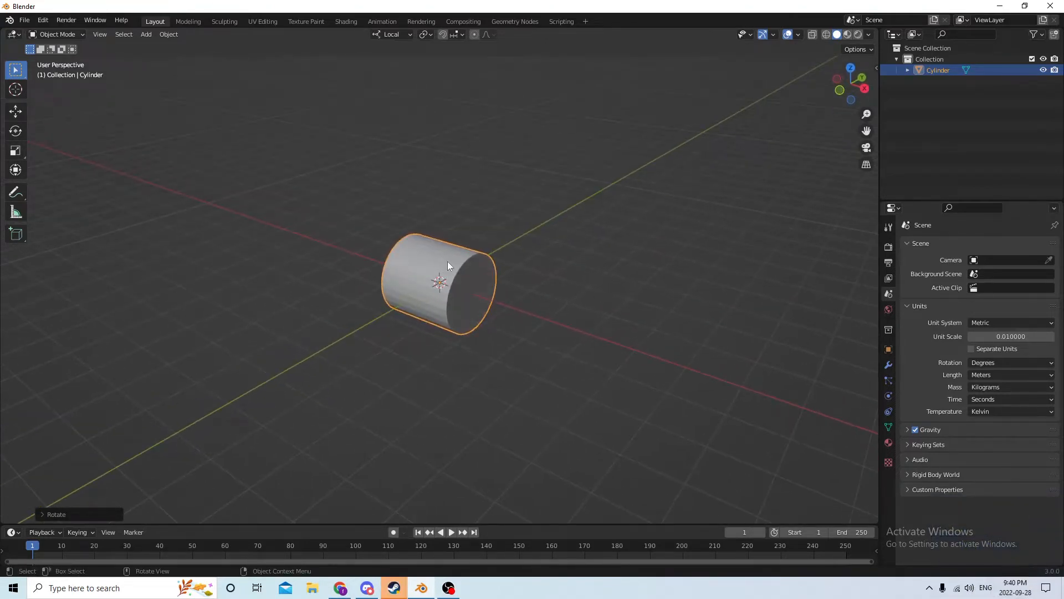
# Step: Scale the cylinder down along its local Z axis to form a shorter, wheel-like disc
pyautogui.click(15, 154)
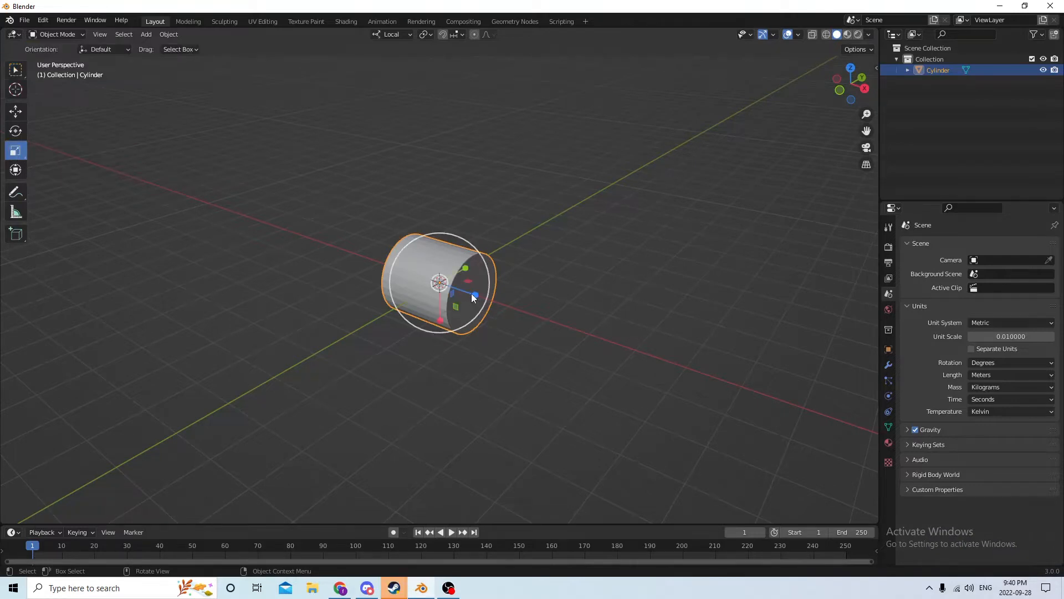
pyautogui.moveTo(471, 294); pyautogui.dragTo(448, 286)
pyautogui.moveTo(402, 239); pyautogui.dragTo(375, 232, button='middle')
pyautogui.scroll(5, 374, 232)
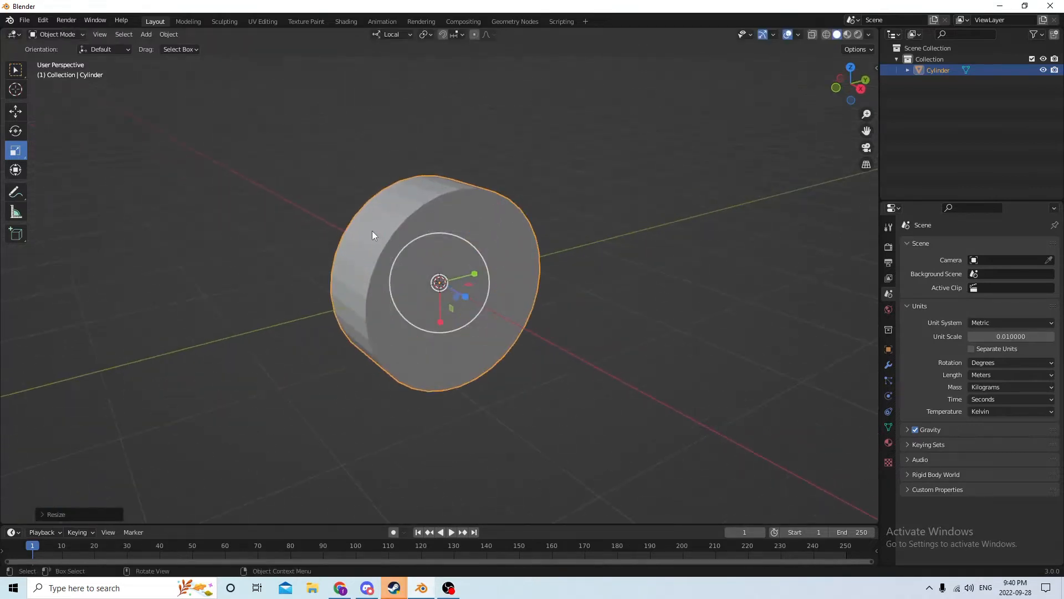
pyautogui.scroll(-2, 370, 230)
pyautogui.moveTo(297, 214); pyautogui.dragTo(285, 215, button='middle')
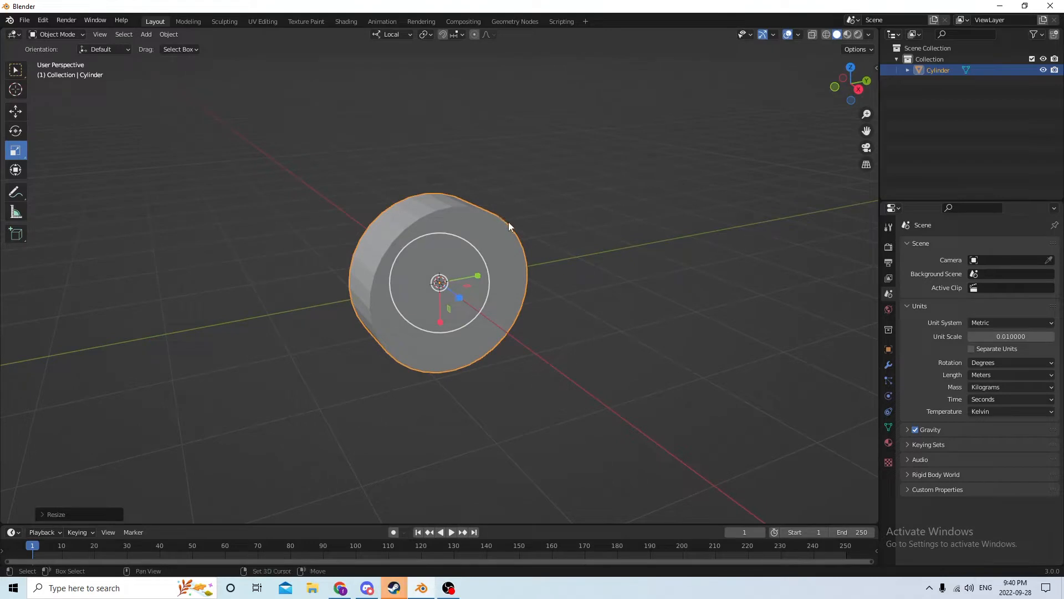
# Step: Duplicate the disc, keeping the copy in the same position as the original
pyautogui.hotkey('shift', 'd')
pyautogui.rightClick(564, 219)
pyautogui.moveTo(563, 218); pyautogui.dragTo(464, 227, button='middle')
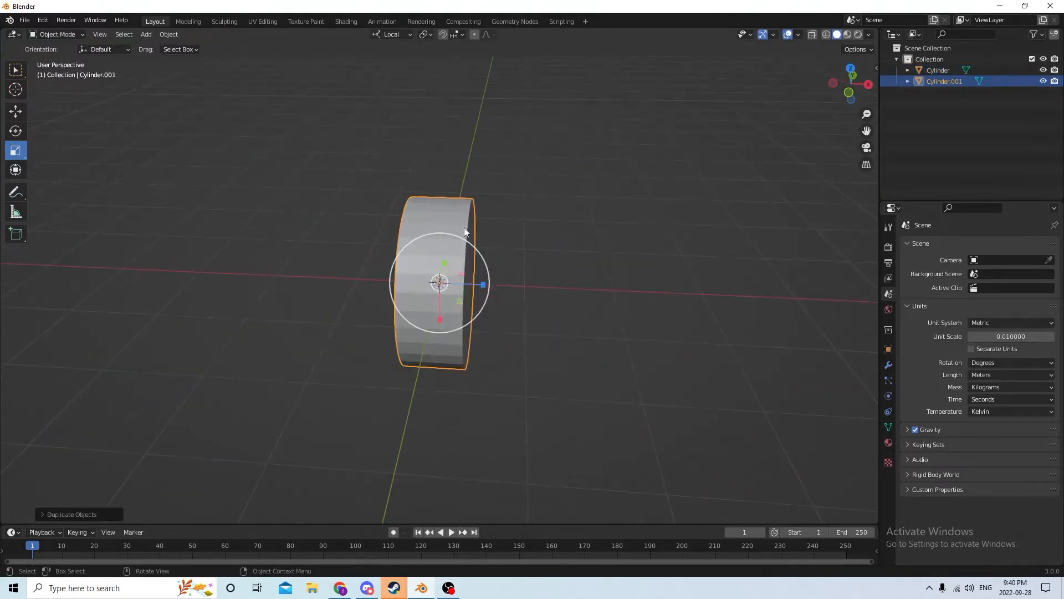
# Step: Try moving the duplicated disc out along its local Z axis in front of the original, and undo the move
pyautogui.click(15, 112)
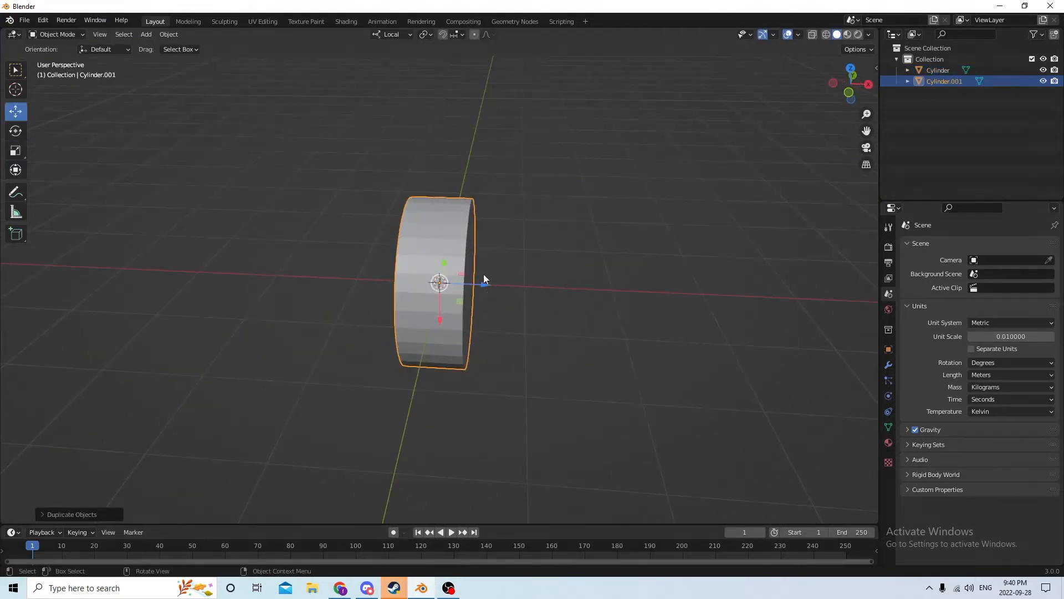
pyautogui.moveTo(483, 288); pyautogui.dragTo(621, 289)
pyautogui.moveTo(620, 289); pyautogui.dragTo(420, 238, button='middle')
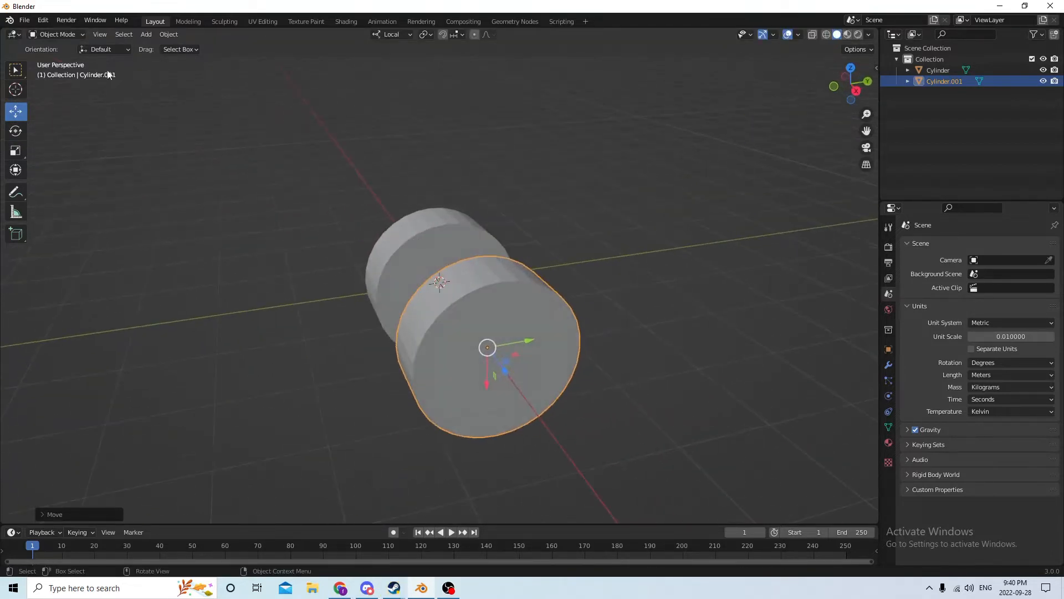
pyautogui.click(42, 20)
pyautogui.click(57, 35)
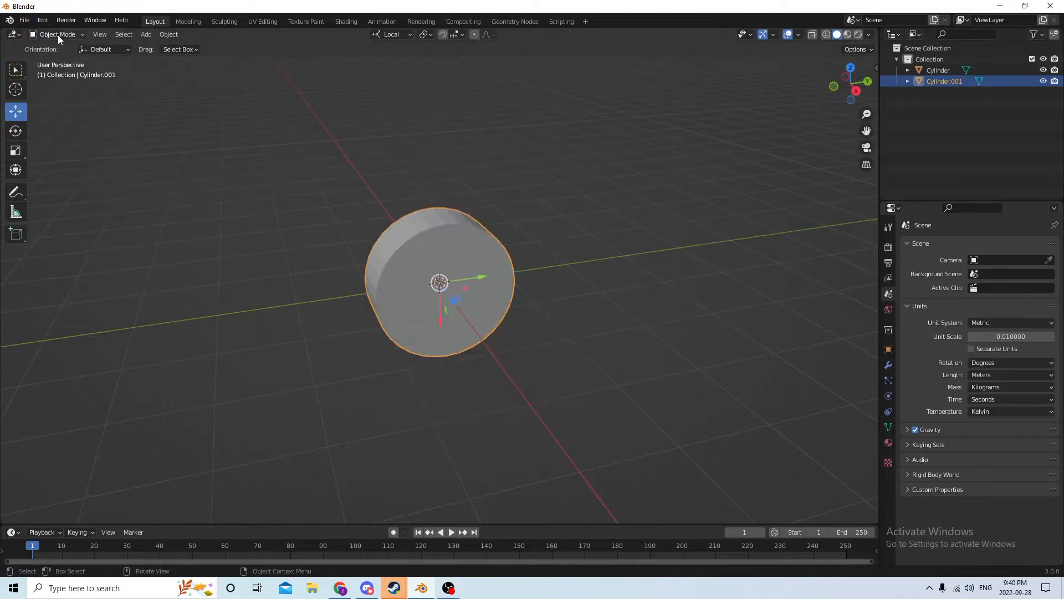
# Step: Scale the duplicated disc down uniformly inside the original, and lengthen it along its local Z axis to pass through the outer disc's faces
pyautogui.scroll(1, 574, 251)
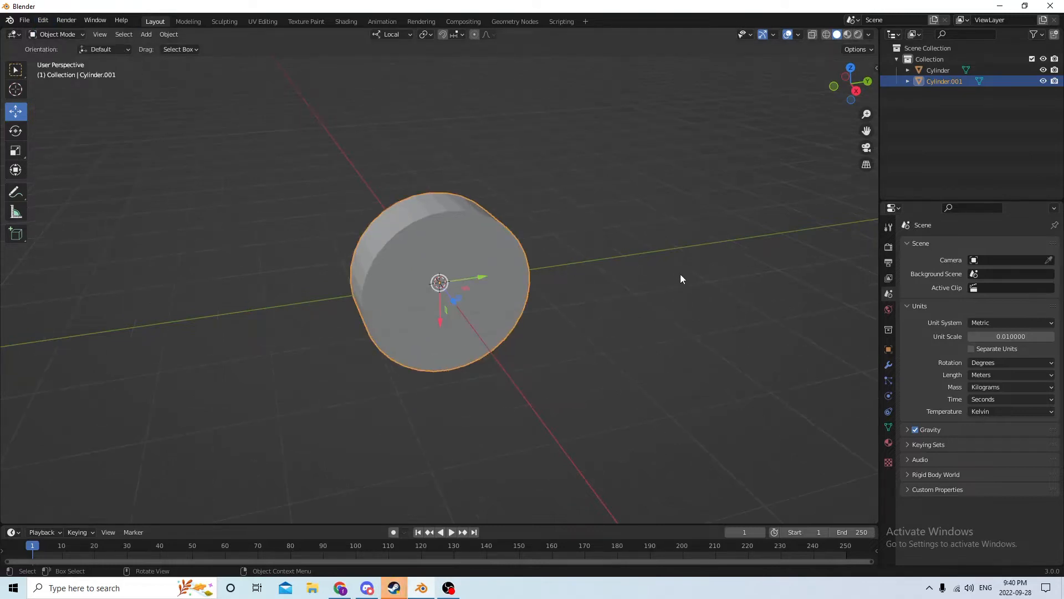
pyautogui.press('s')
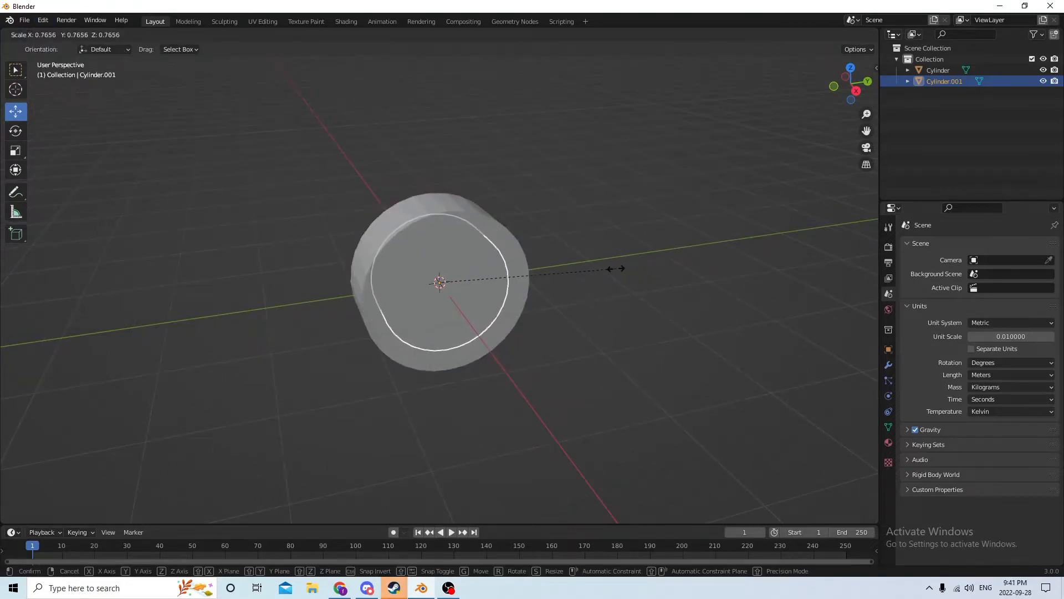
pyautogui.click(572, 270)
pyautogui.moveTo(572, 270); pyautogui.dragTo(703, 252, button='middle')
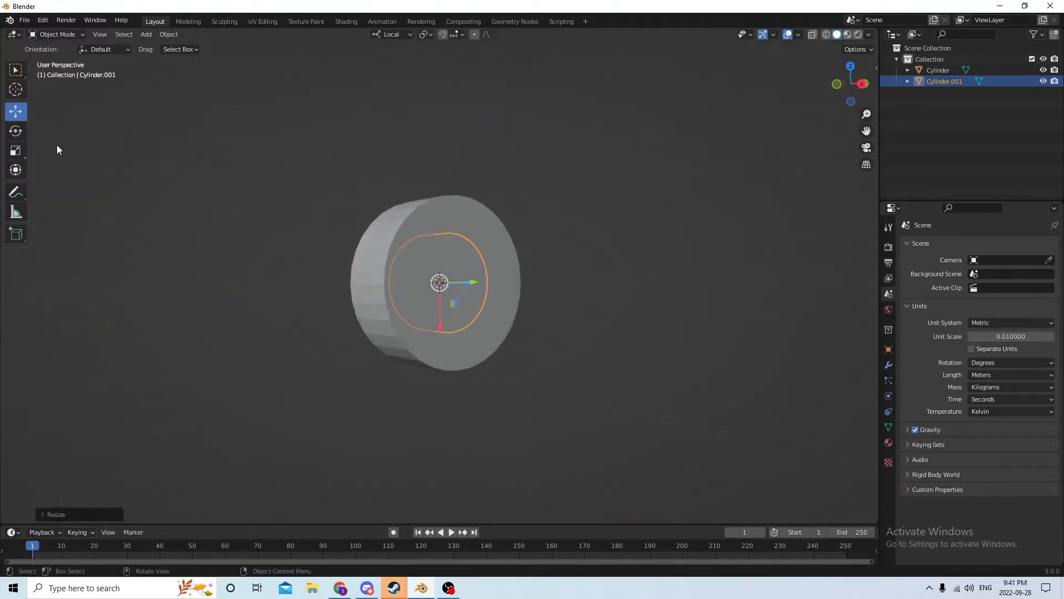
pyautogui.click(15, 150)
pyautogui.moveTo(433, 168); pyautogui.dragTo(471, 288, button='middle')
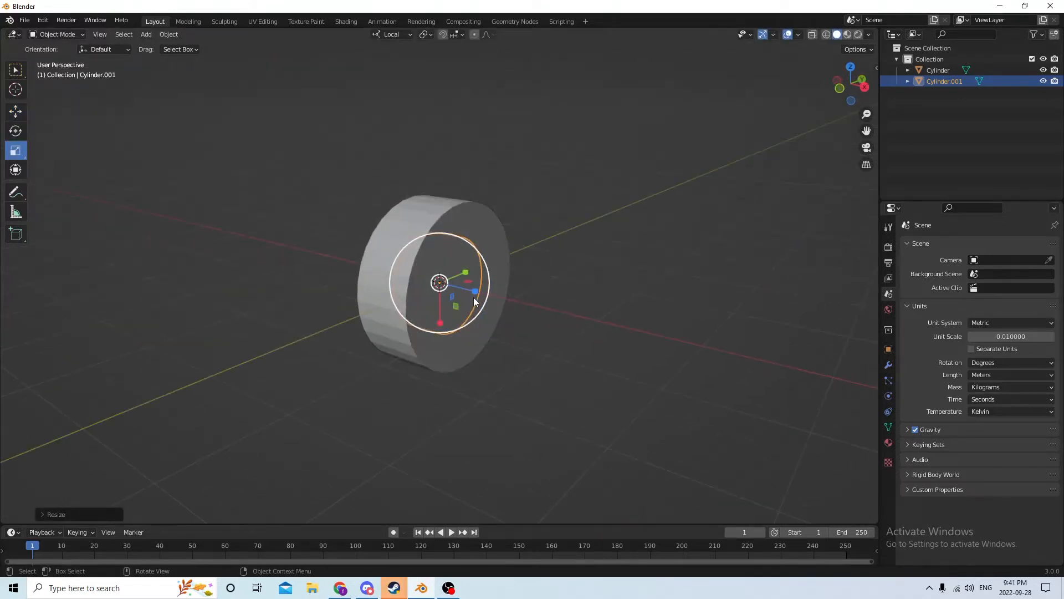
pyautogui.moveTo(475, 291); pyautogui.dragTo(507, 295)
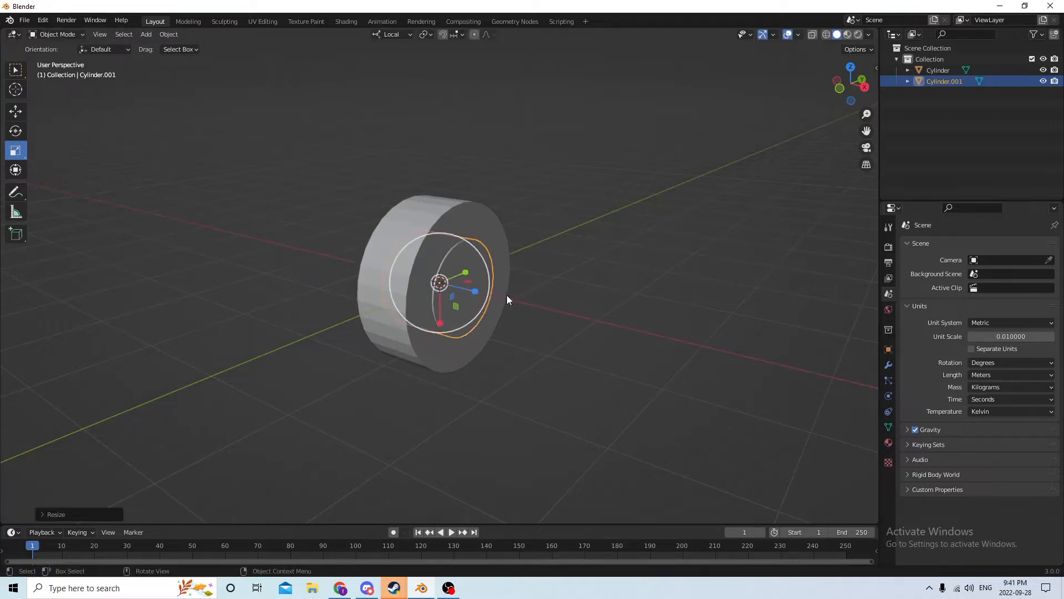
# Step: Duplicate the smaller inner cylinder, keeping the copy in the same position
pyautogui.hotkey('shift', 'd')
pyautogui.rightClick(601, 238)
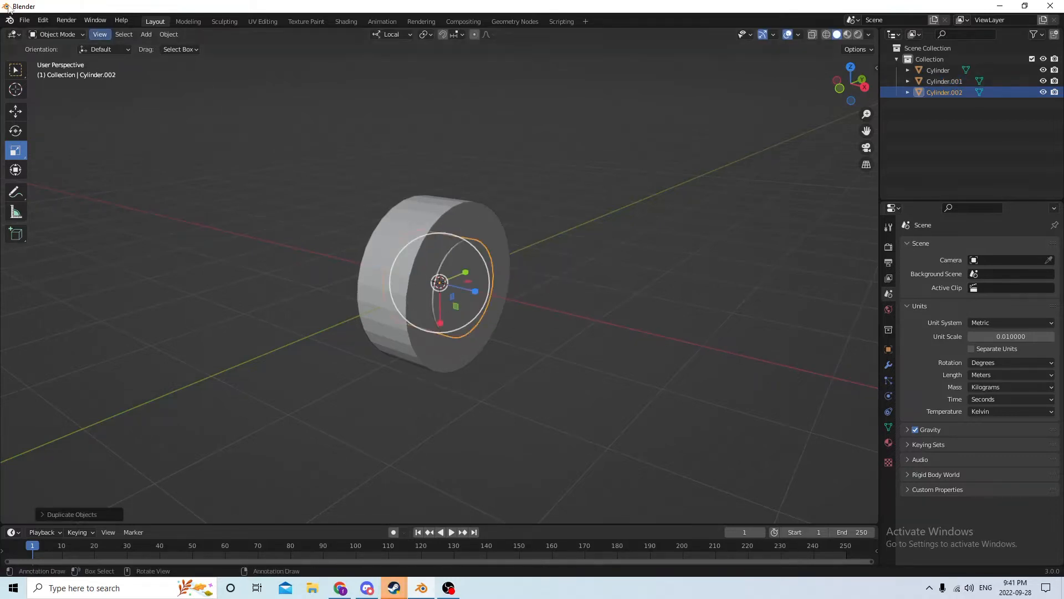
# Step: Move the duplicated inner cylinder out along its local Z axis until it stands clear in front of the disc
pyautogui.click(15, 112)
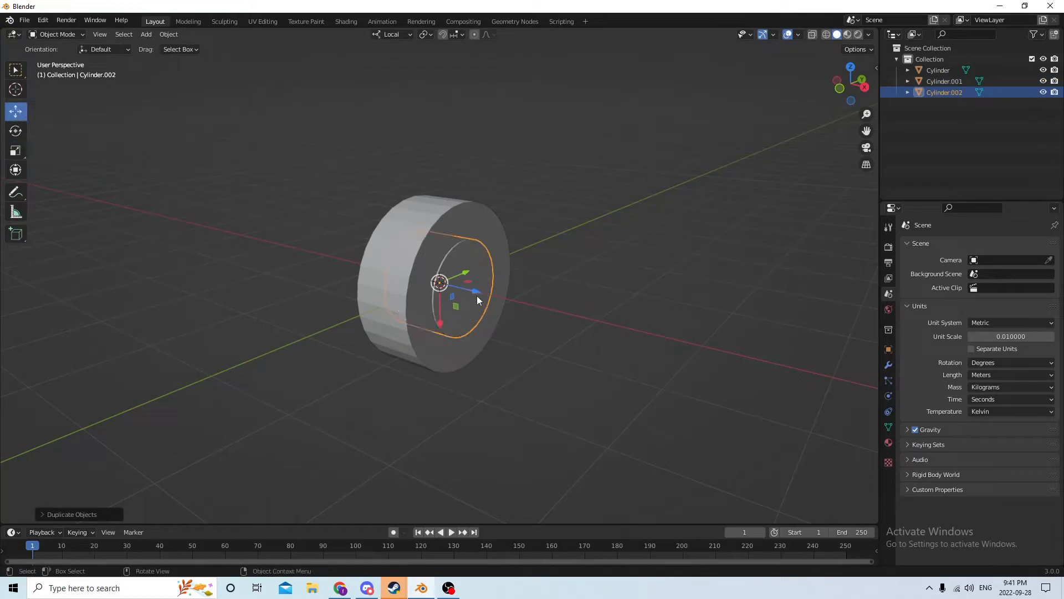
pyautogui.moveTo(471, 288); pyautogui.dragTo(703, 311)
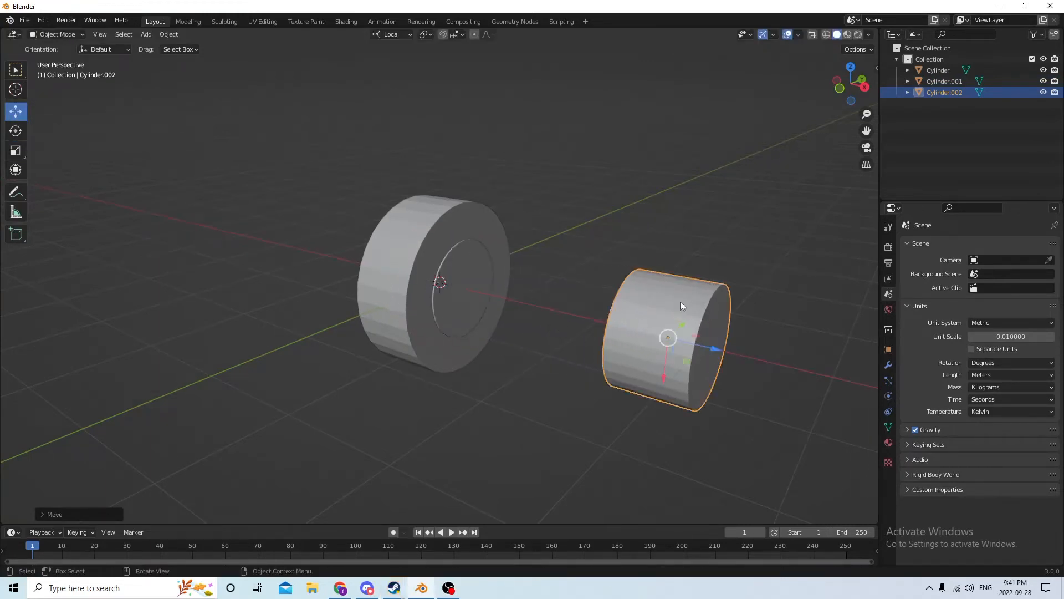
# Step: Subtract the inner cylinder still inside the disc from the outer disc, using a Bool Tool difference
pyautogui.click(451, 265)
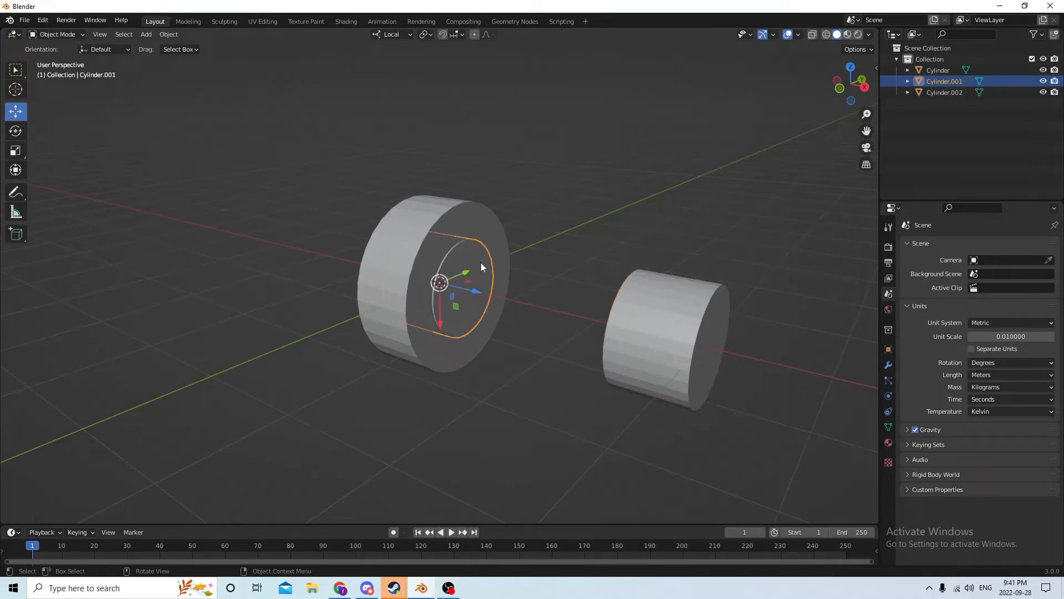
pyautogui.moveTo(585, 155); pyautogui.dragTo(565, 175, button='middle')
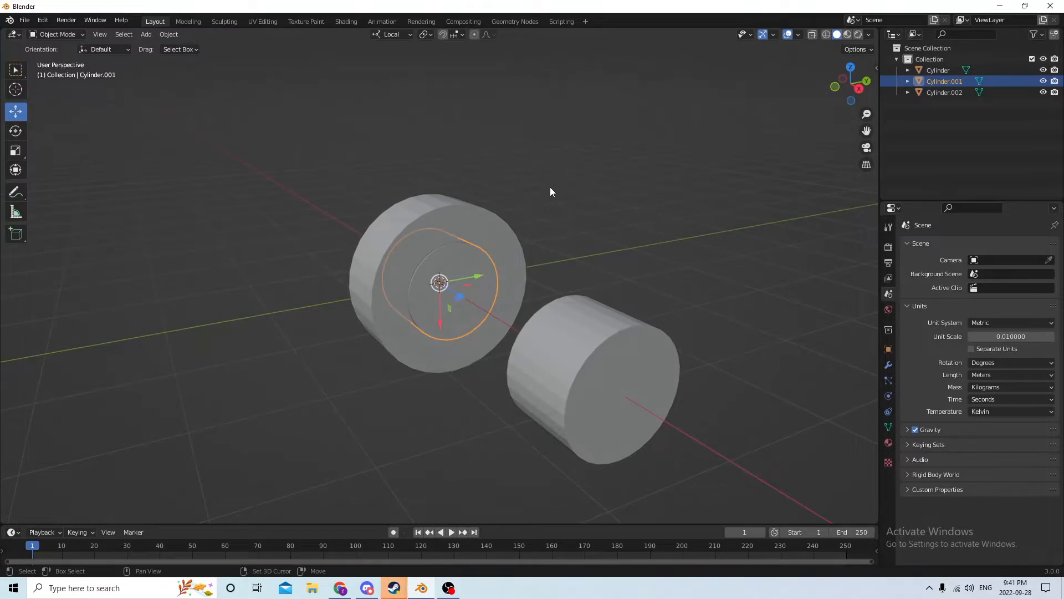
pyautogui.moveTo(493, 252)
pyautogui.mouseDown(button='middle')
pyautogui.moveTo(525, 250)
pyautogui.moveTo(475, 235)
pyautogui.moveTo(495, 239)
pyautogui.mouseUp(button='middle')
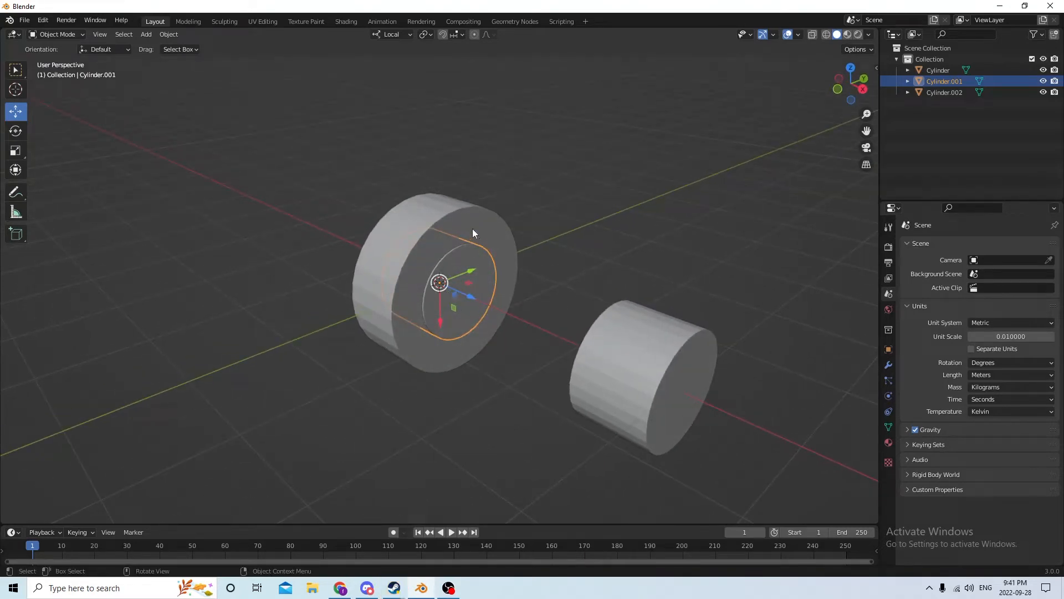
pyautogui.moveTo(484, 211); pyautogui.dragTo(460, 199, button='middle')
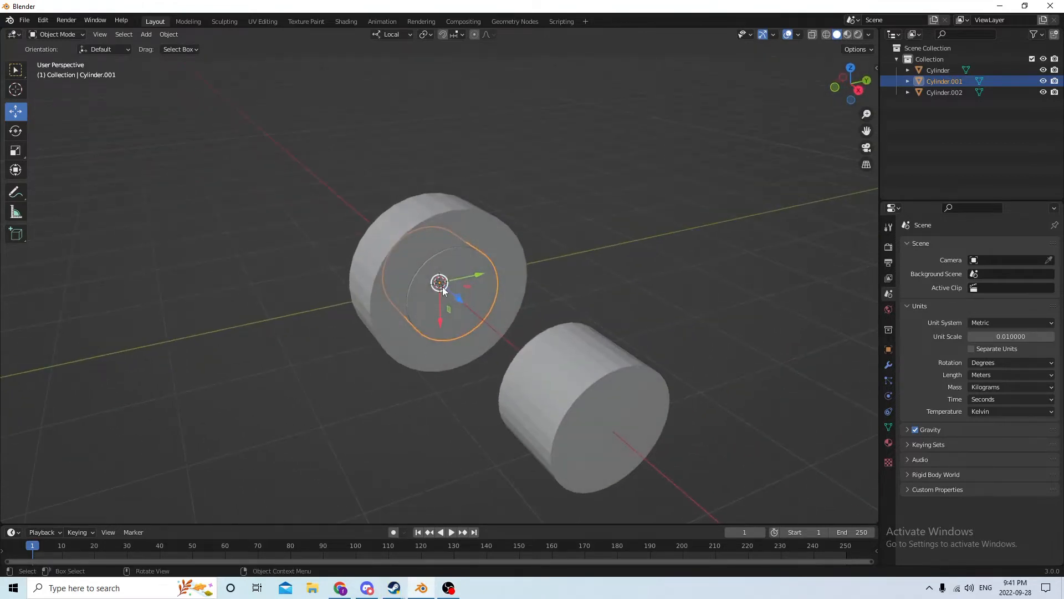
pyautogui.moveTo(444, 291); pyautogui.dragTo(464, 277, button='middle')
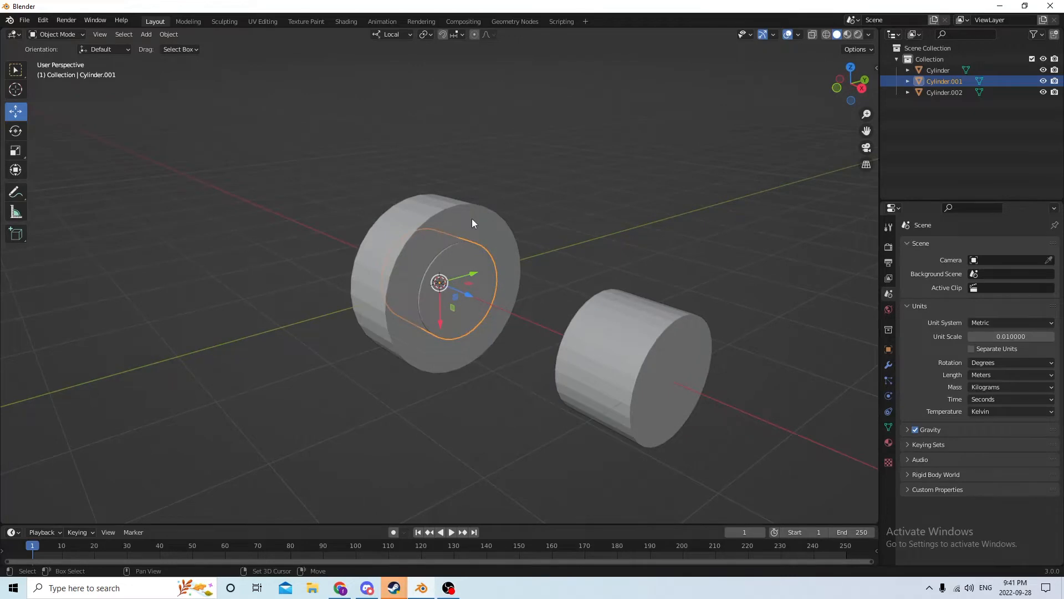
pyautogui.click(462, 307)
pyautogui.click(576, 255)
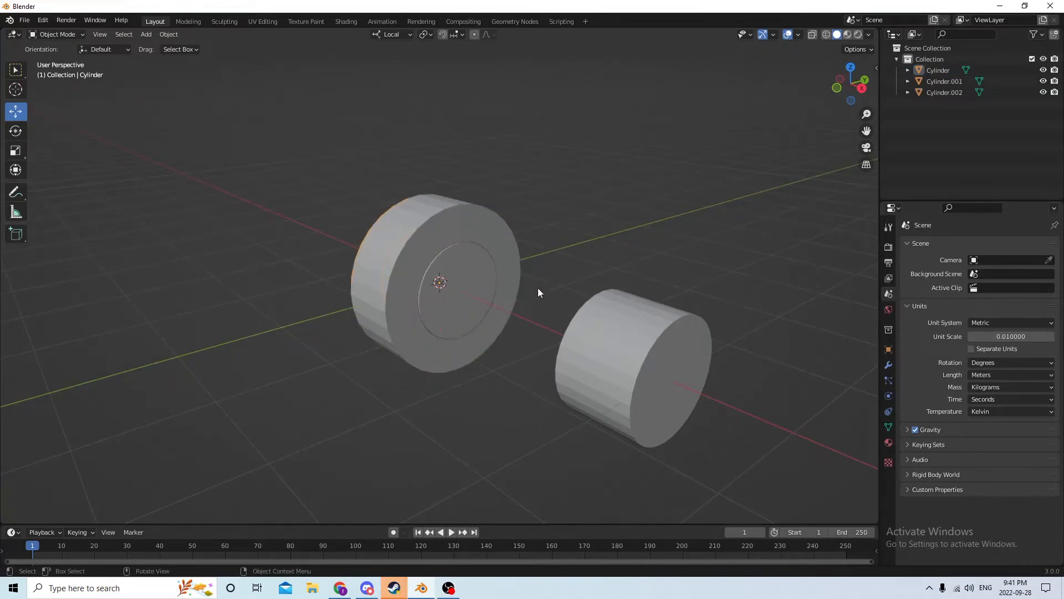
pyautogui.click(463, 298)
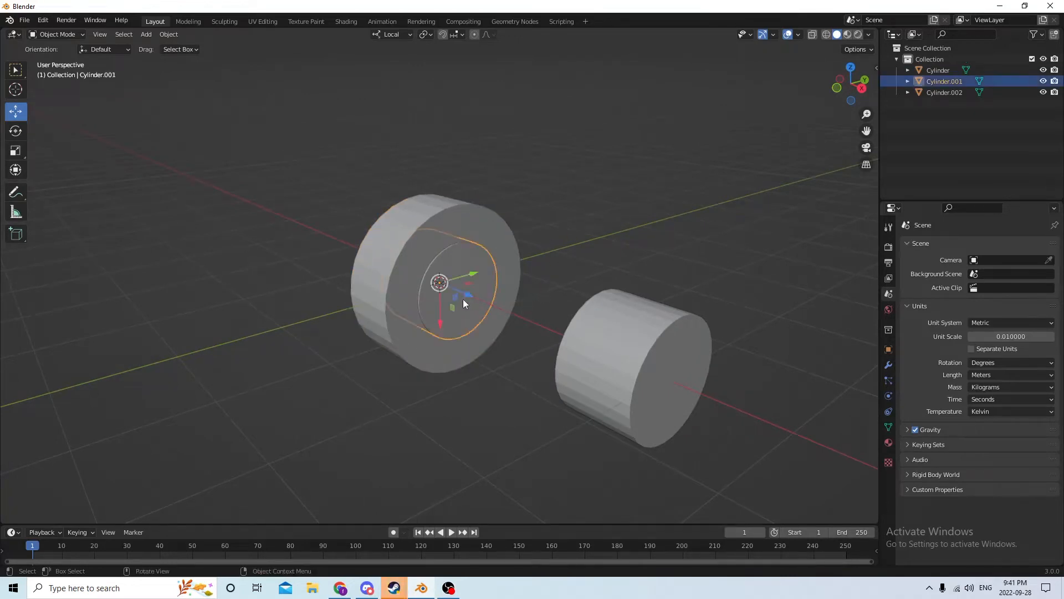
pyautogui.keyDown('shift'); pyautogui.click(488, 225); pyautogui.keyUp('shift')
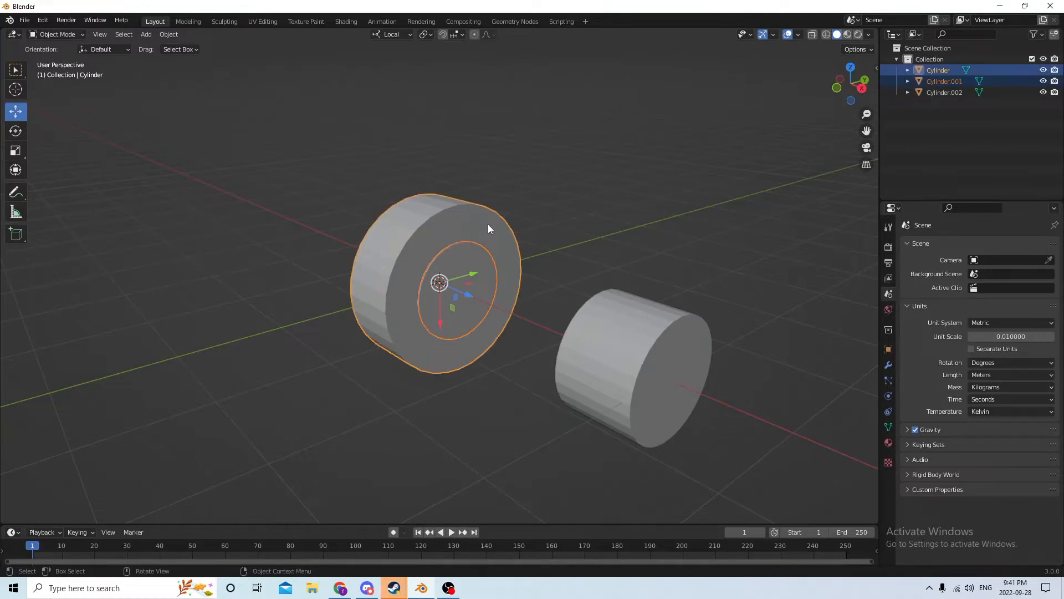
pyautogui.click(173, 33)
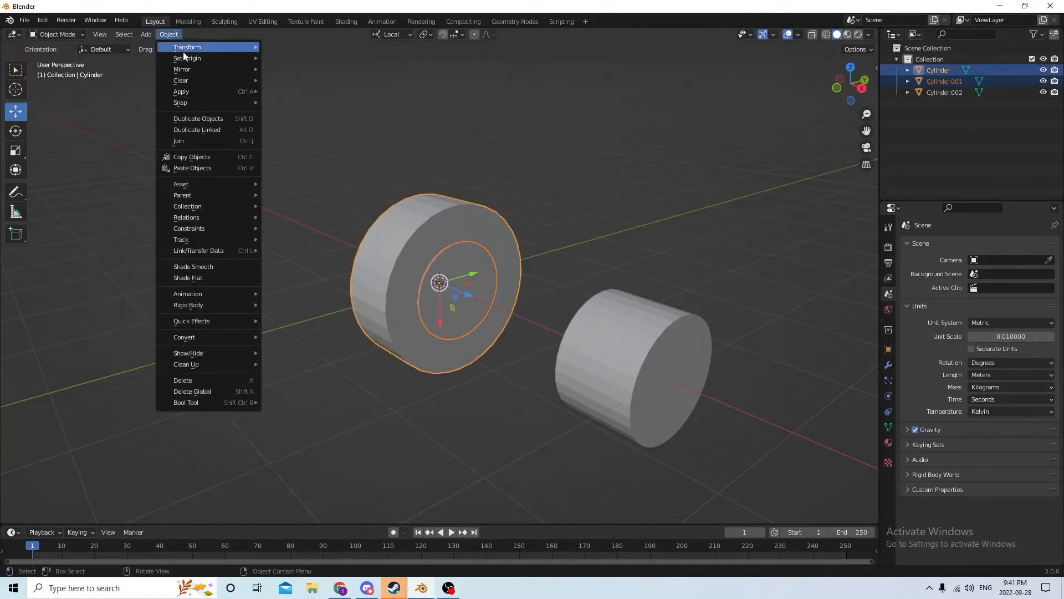
pyautogui.click(165, 36)
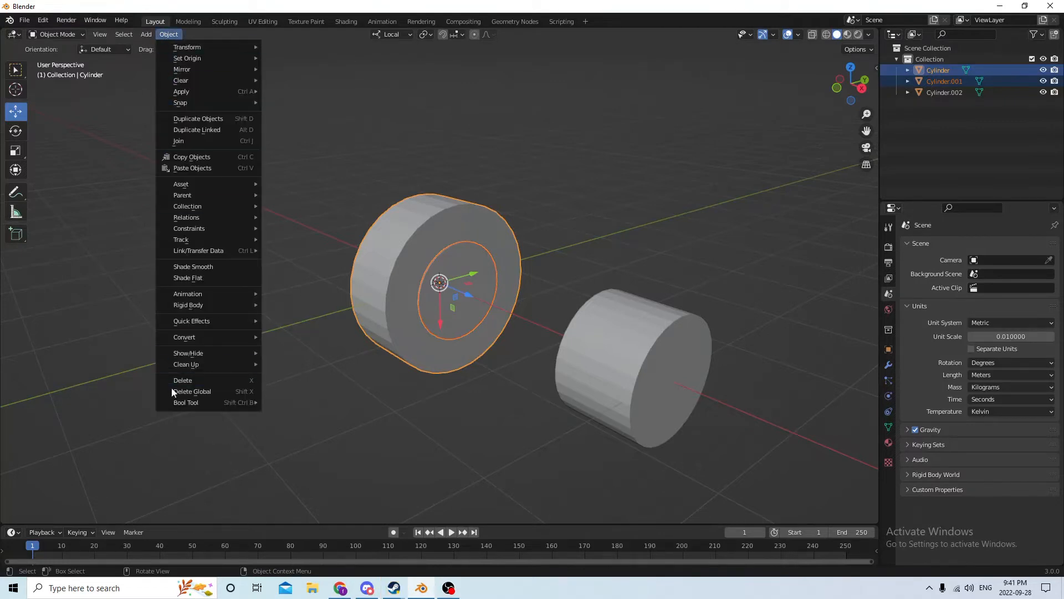
pyautogui.moveTo(189, 402)
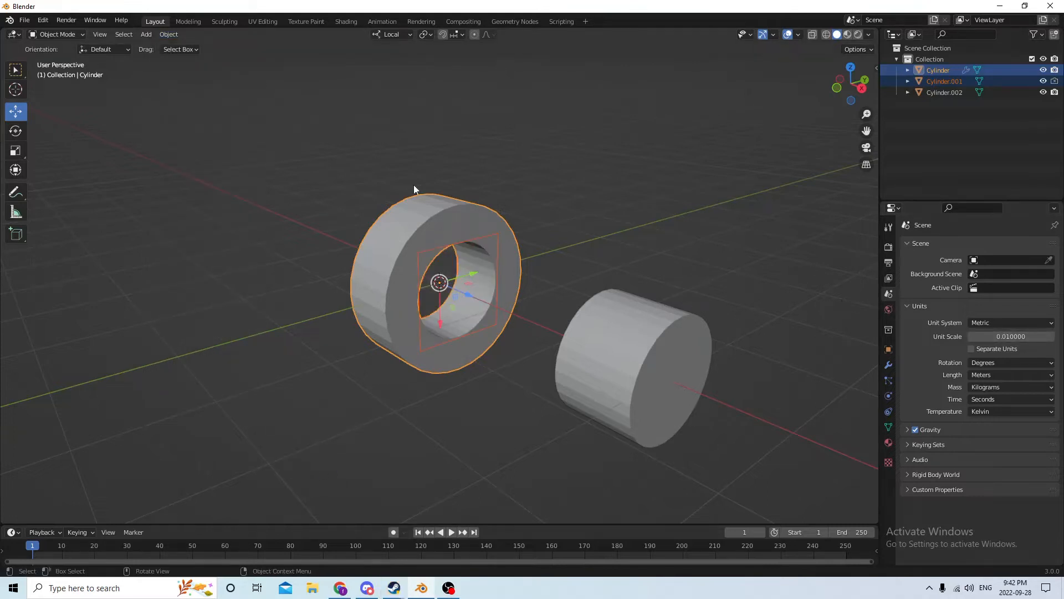
# Step: Preview the Intersect and Union operations of the outer disc's Boolean modifier, and return it to Difference
pyautogui.click(438, 220)
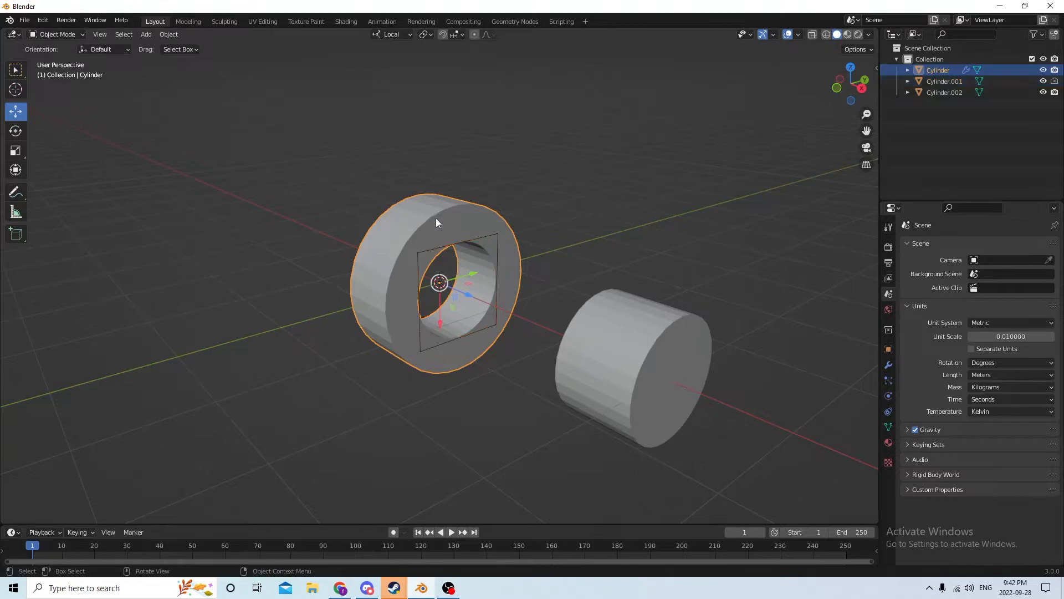
pyautogui.click(889, 366)
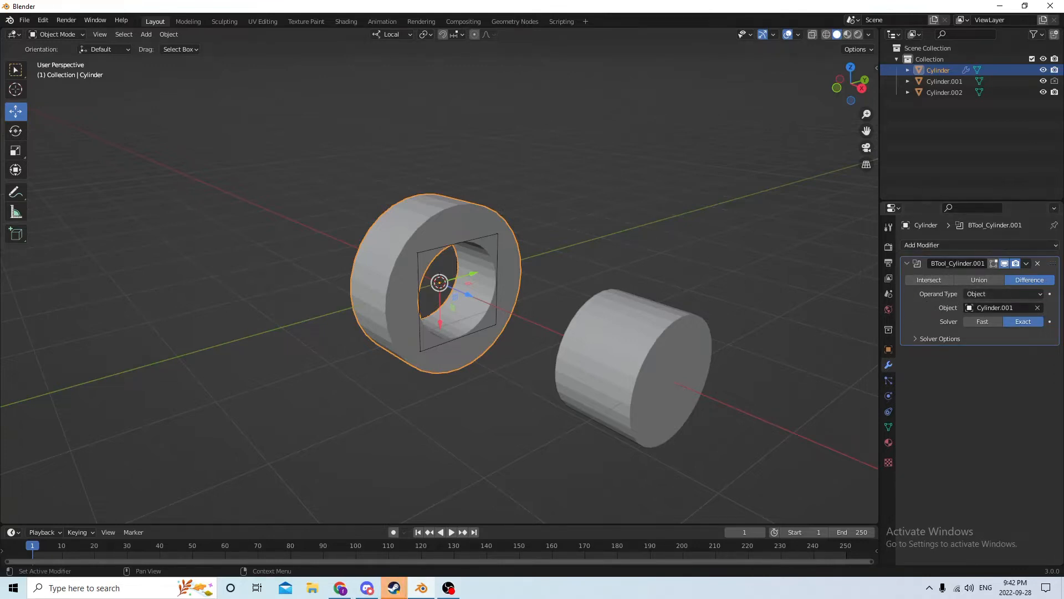
pyautogui.click(982, 277)
pyautogui.click(931, 281)
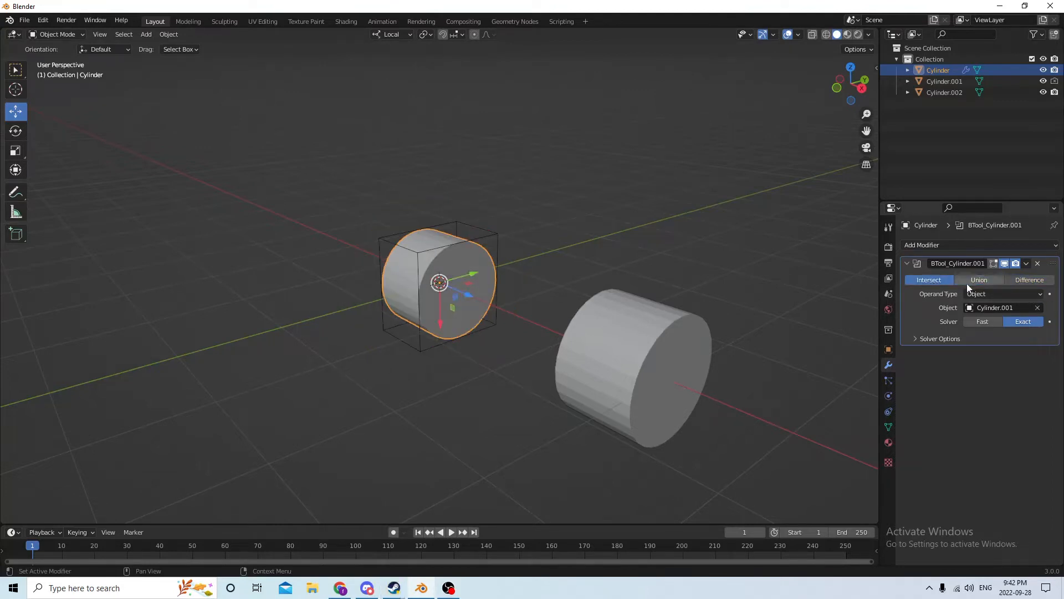
pyautogui.click(986, 281)
pyautogui.click(946, 283)
pyautogui.click(972, 280)
pyautogui.click(1029, 280)
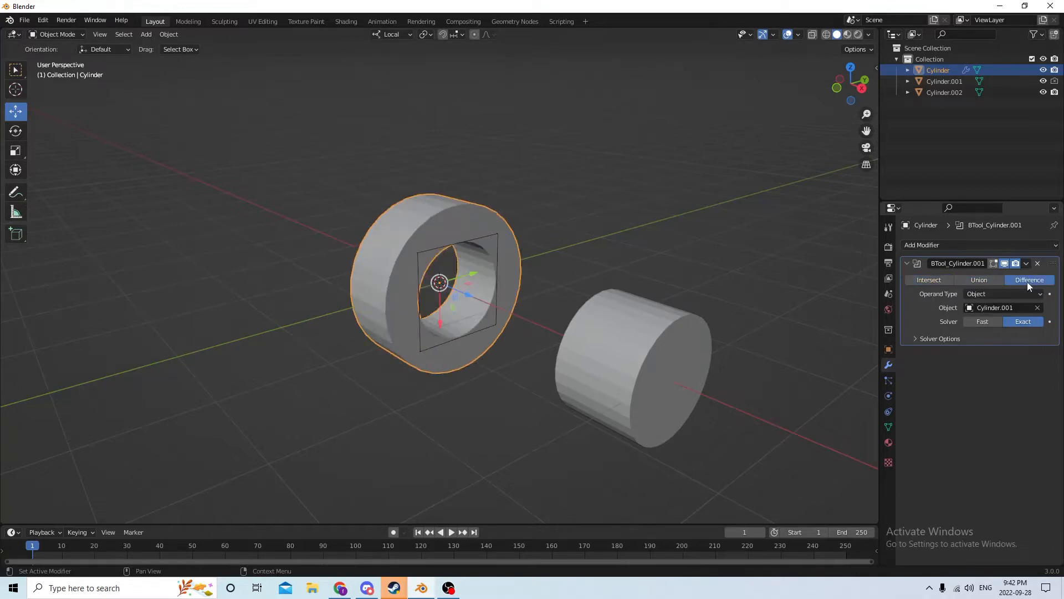
# Step: Look at the Boolean modifier's solver options, and apply the modifier to the outer disc
pyautogui.click(927, 341)
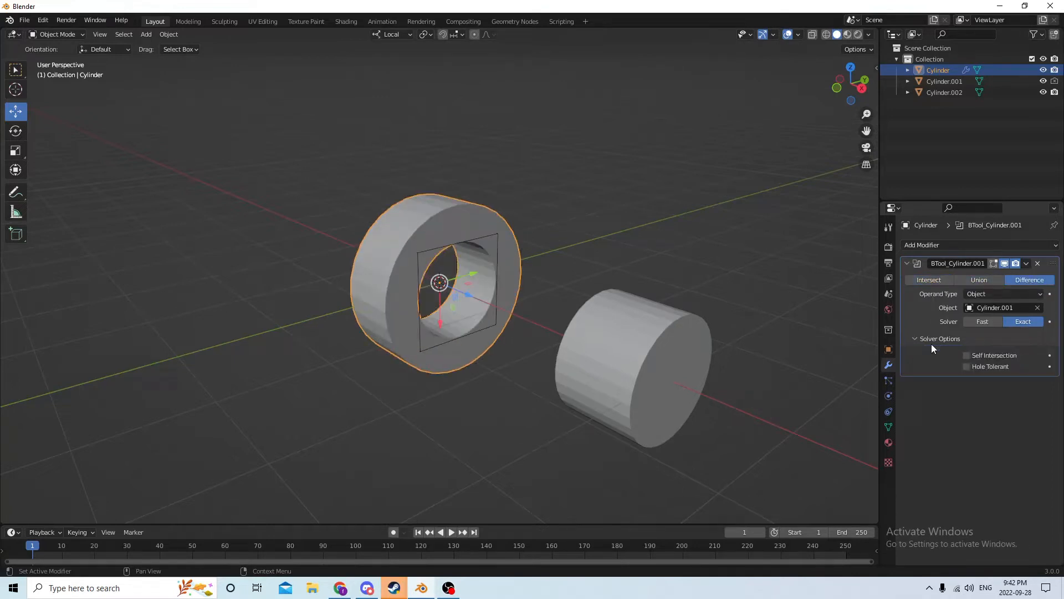
pyautogui.click(967, 366)
pyautogui.click(1026, 264)
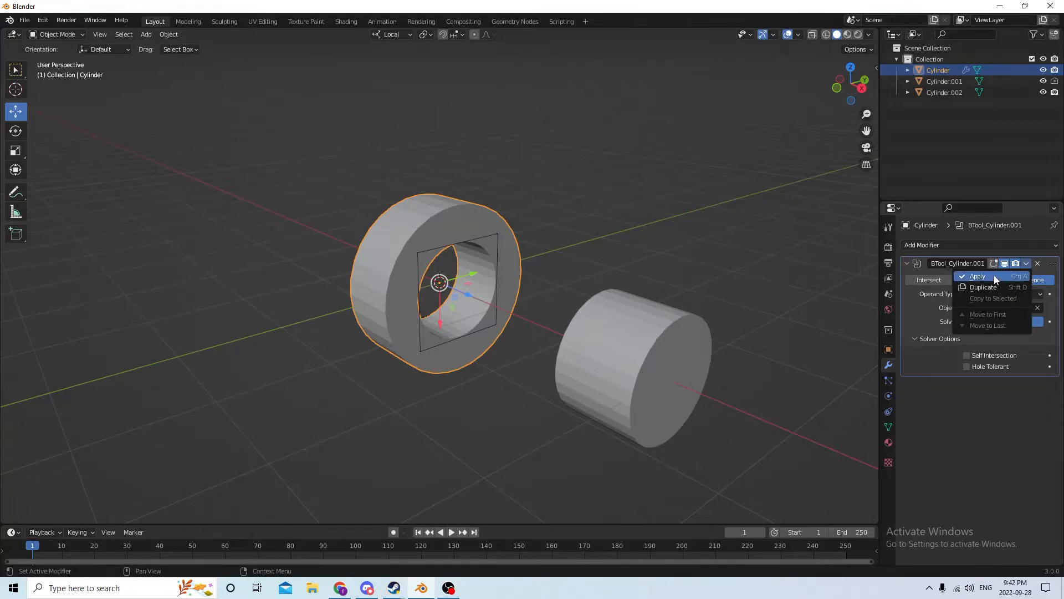
pyautogui.click(994, 275)
# Step: Delete the cutter cylinder left in the ring's hole
pyautogui.moveTo(870, 277); pyautogui.dragTo(582, 260, button='middle')
pyautogui.scroll(2, 453, 234)
pyautogui.click(465, 242)
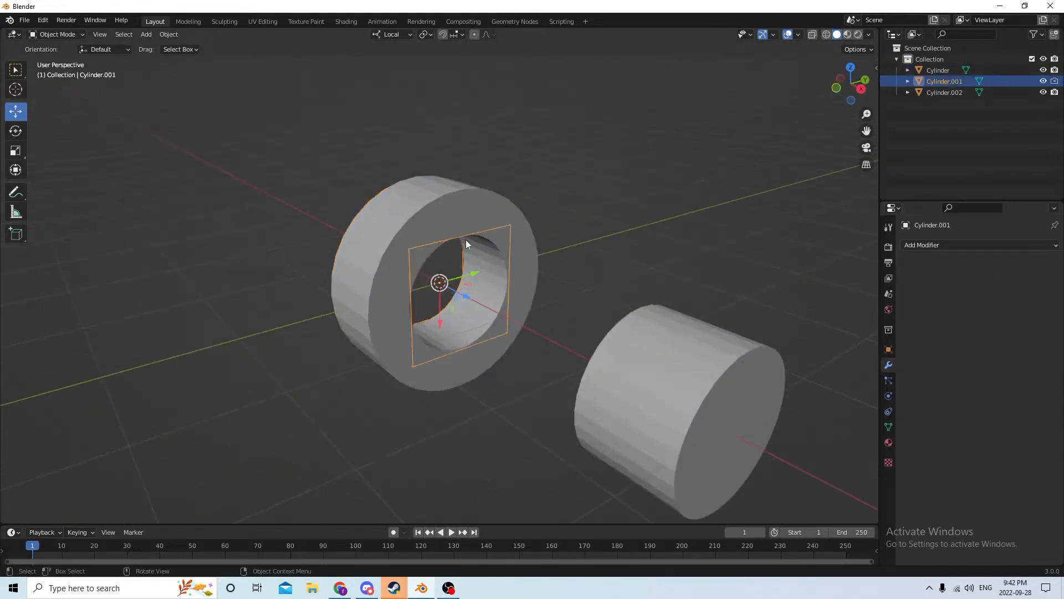
pyautogui.press('Delete')
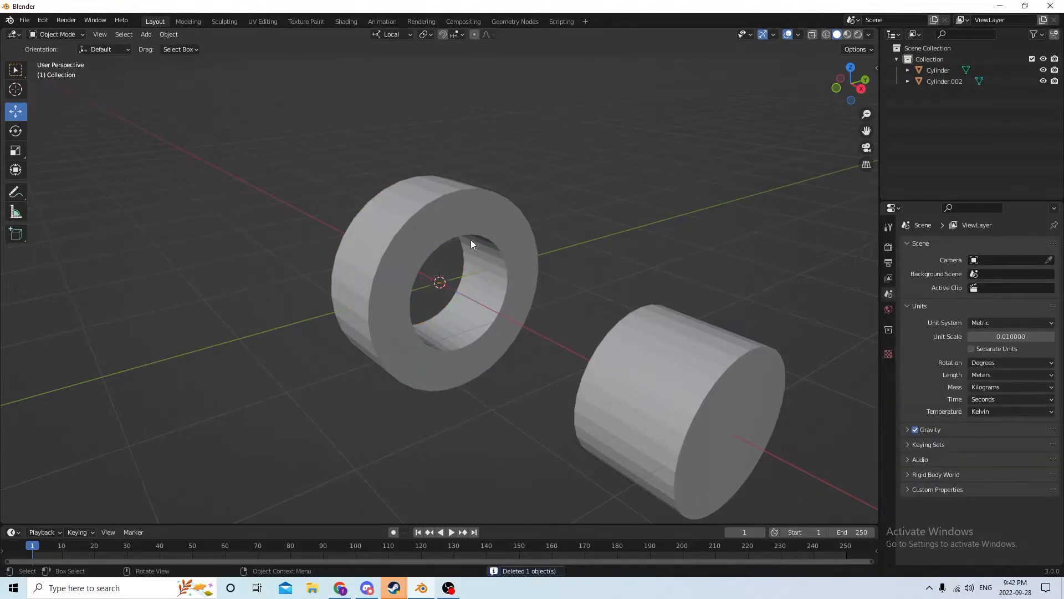
# Step: Move the separate cylinder back along the X axis into the ring's hole
pyautogui.scroll(-2, 653, 280)
pyautogui.moveTo(654, 279); pyautogui.dragTo(622, 370, button='middle')
pyautogui.click(625, 323)
pyautogui.scroll(1, 626, 324)
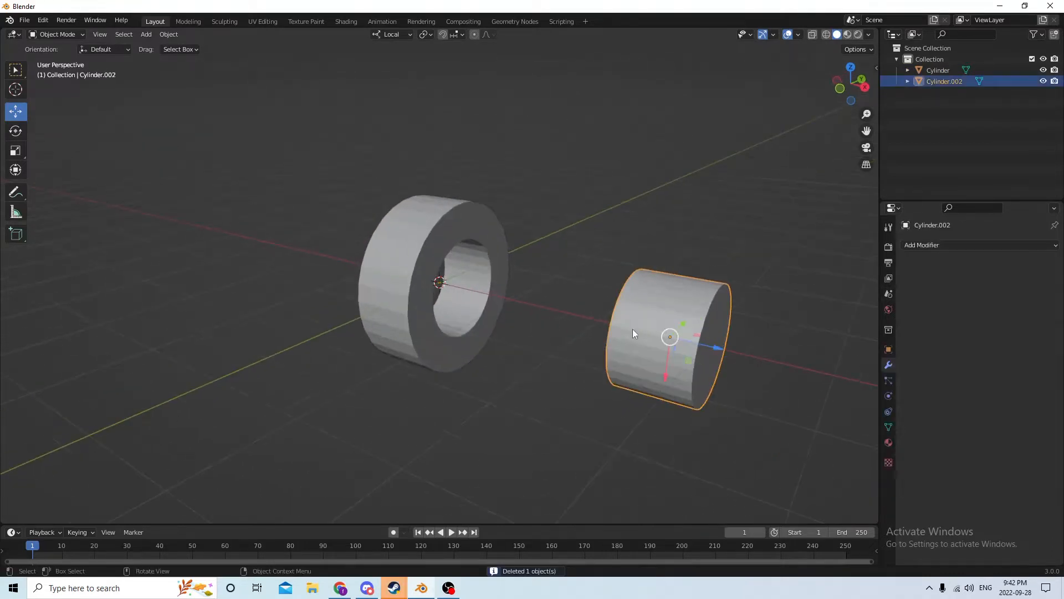
pyautogui.press('g')
pyautogui.press('x')
pyautogui.press('x')
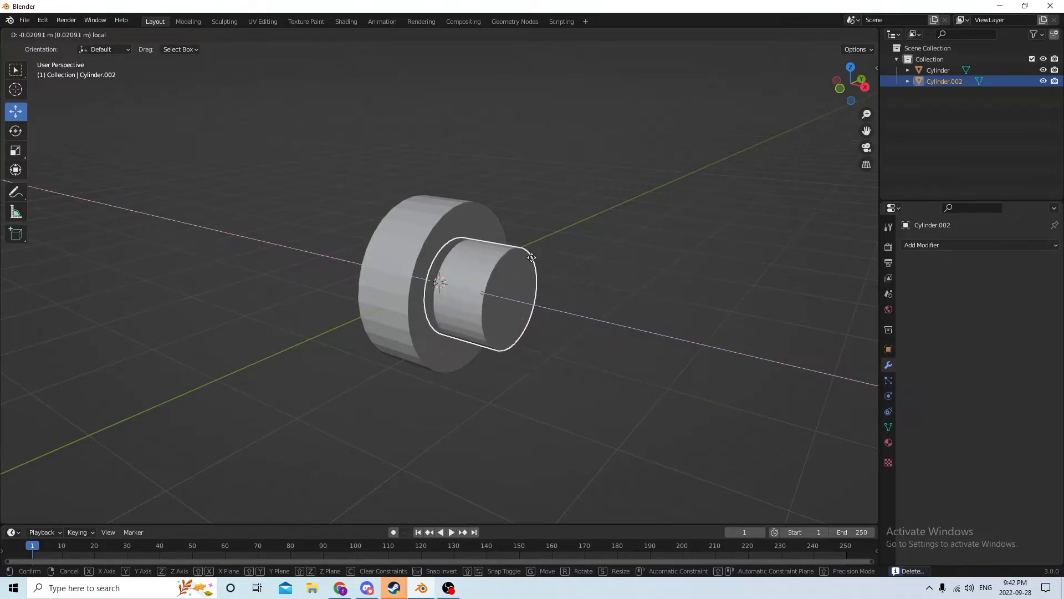
pyautogui.click(494, 242)
# Step: Nudge the inner cylinder slightly inward along its local Z axis to center it in the ring
pyautogui.scroll(2, 495, 244)
pyautogui.moveTo(494, 242); pyautogui.dragTo(544, 244, button='middle')
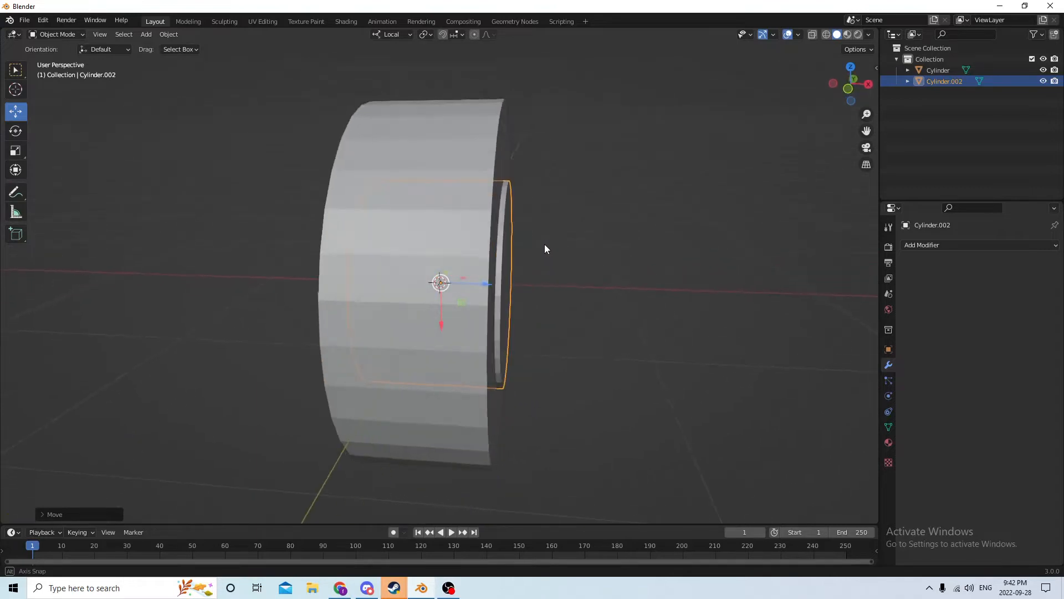
pyautogui.moveTo(477, 282); pyautogui.dragTo(471, 282)
pyautogui.moveTo(471, 282)
pyautogui.mouseDown(button='middle')
pyautogui.moveTo(507, 275)
pyautogui.moveTo(457, 276)
pyautogui.mouseUp(button='middle')
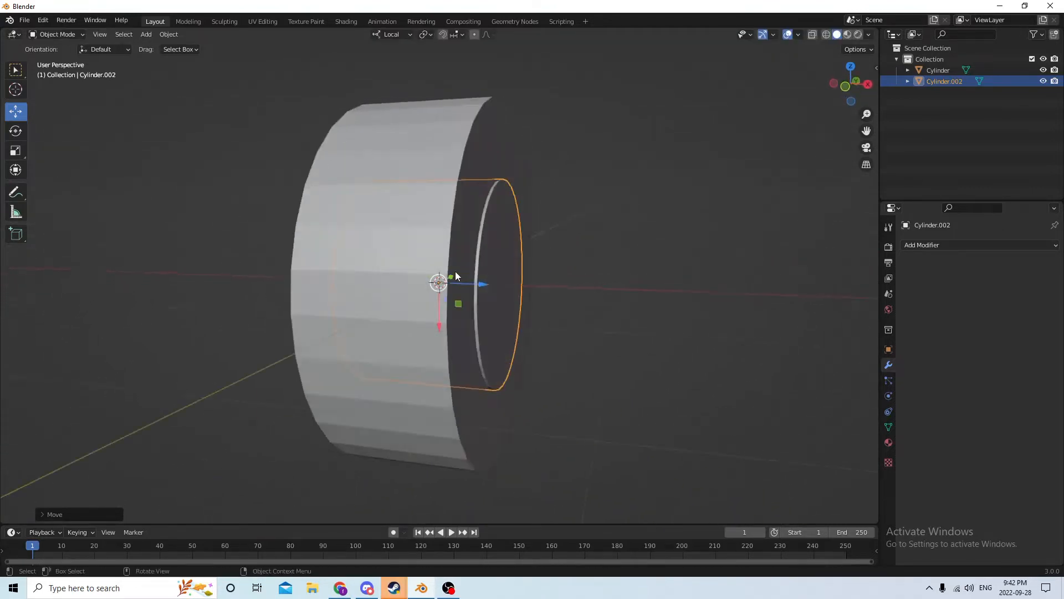
# Step: Scale the inner cylinder down slightly along its local Z axis to sit nearly flush with the ring's faces
pyautogui.click(15, 150)
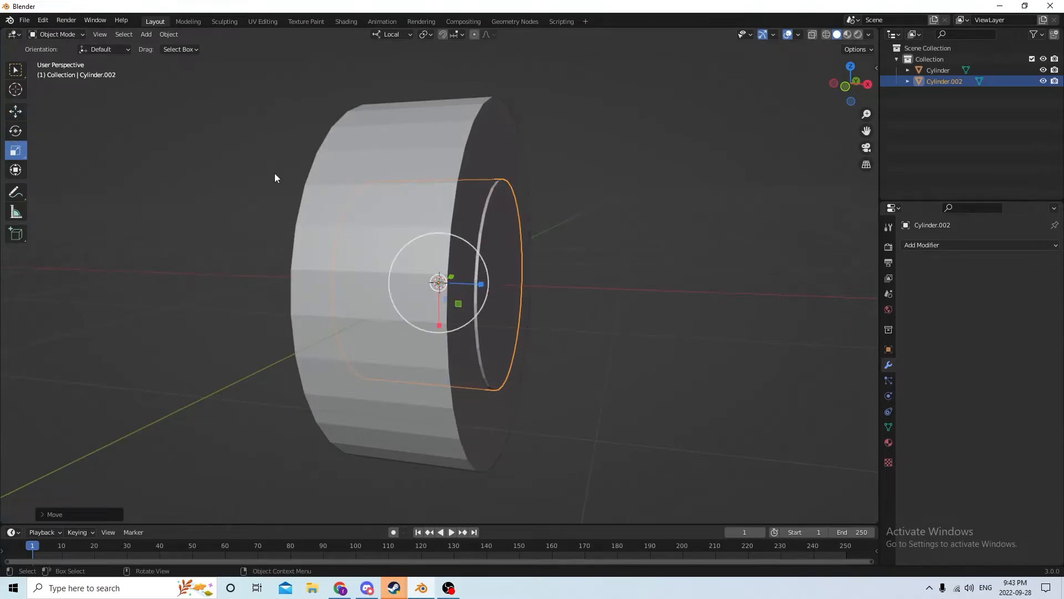
pyautogui.moveTo(274, 173); pyautogui.dragTo(340, 197, button='middle')
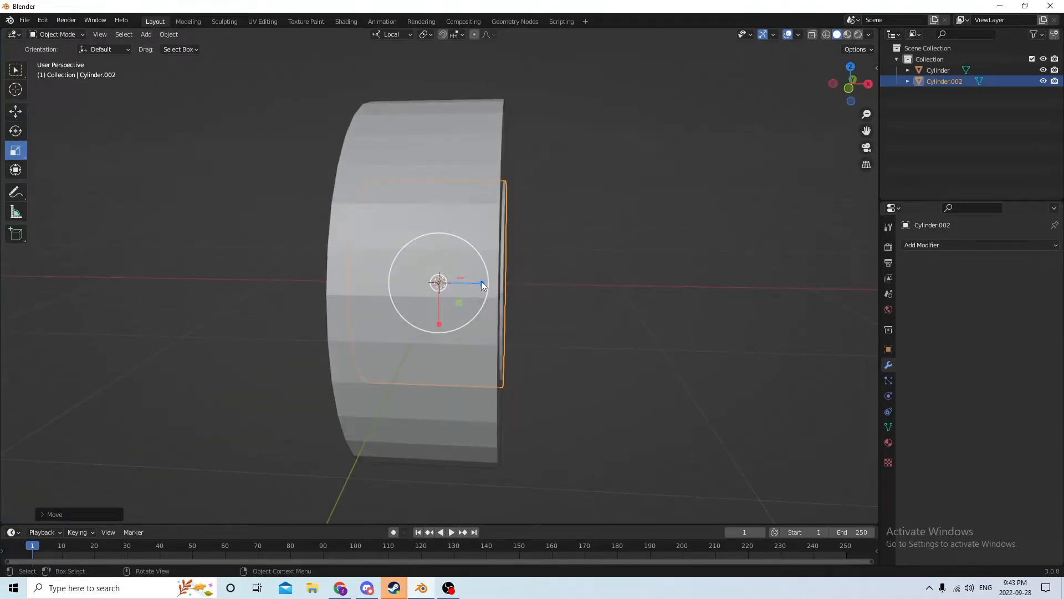
pyautogui.moveTo(481, 281); pyautogui.dragTo(477, 278)
pyautogui.moveTo(477, 278); pyautogui.dragTo(431, 281, button='middle')
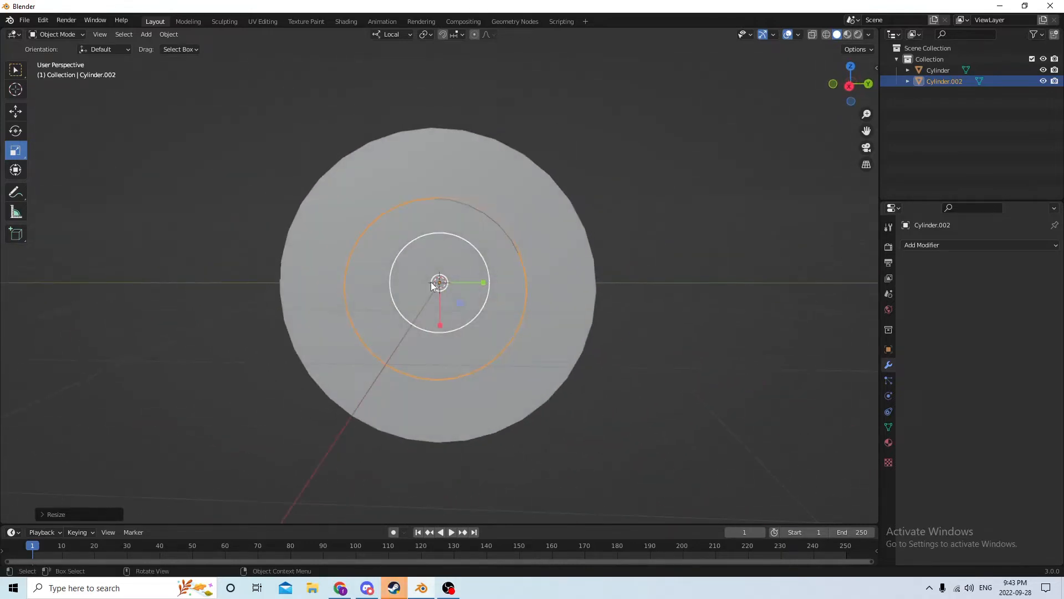
pyautogui.moveTo(593, 268); pyautogui.dragTo(625, 270, button='middle')
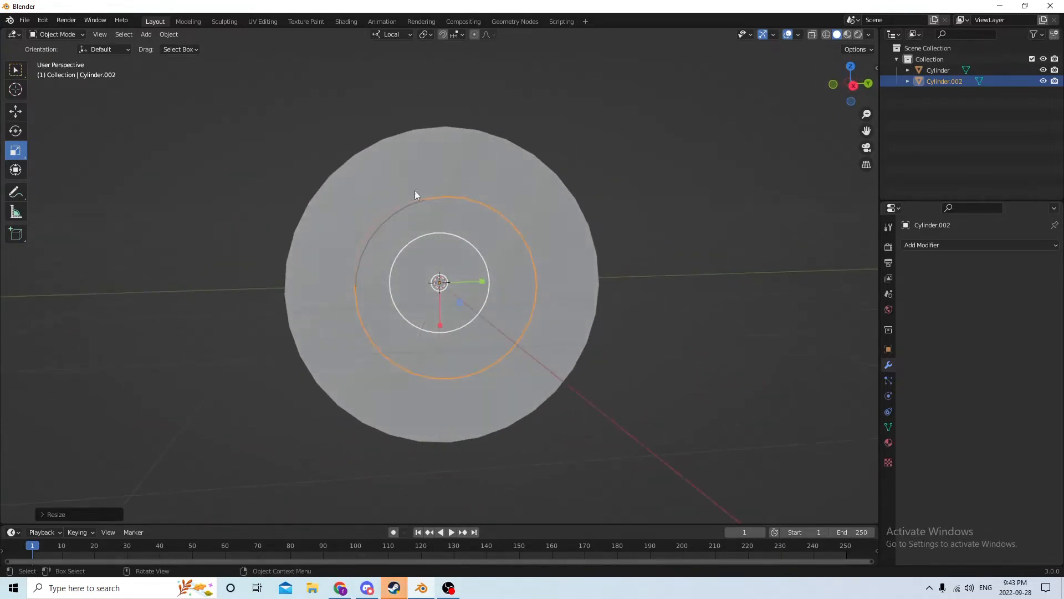
pyautogui.moveTo(560, 244); pyautogui.dragTo(587, 249, button='middle')
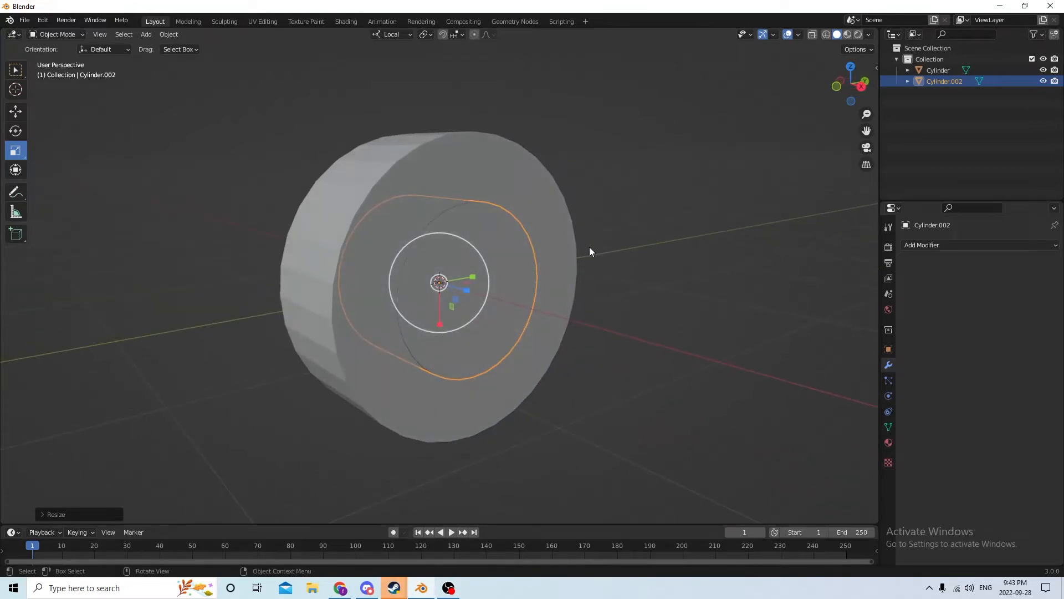
# Step: Enter Edit Mode on the inner cylinder, try selecting a rim edge in edge mode, and select the front cap in face mode
pyautogui.click(665, 308)
pyautogui.click(448, 302)
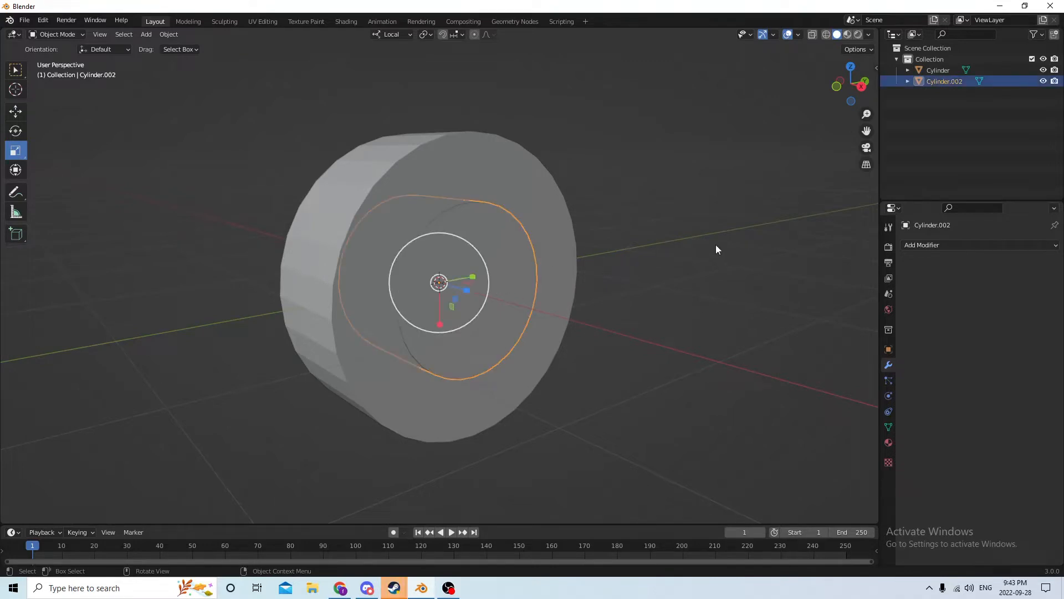
pyautogui.press('Tab')
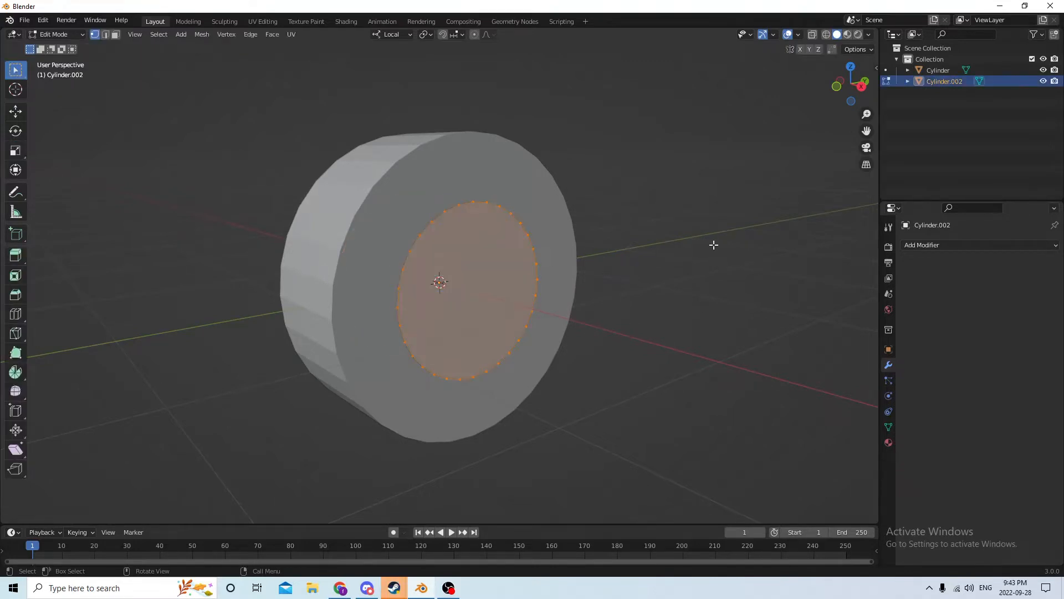
pyautogui.click(105, 35)
pyautogui.click(431, 222)
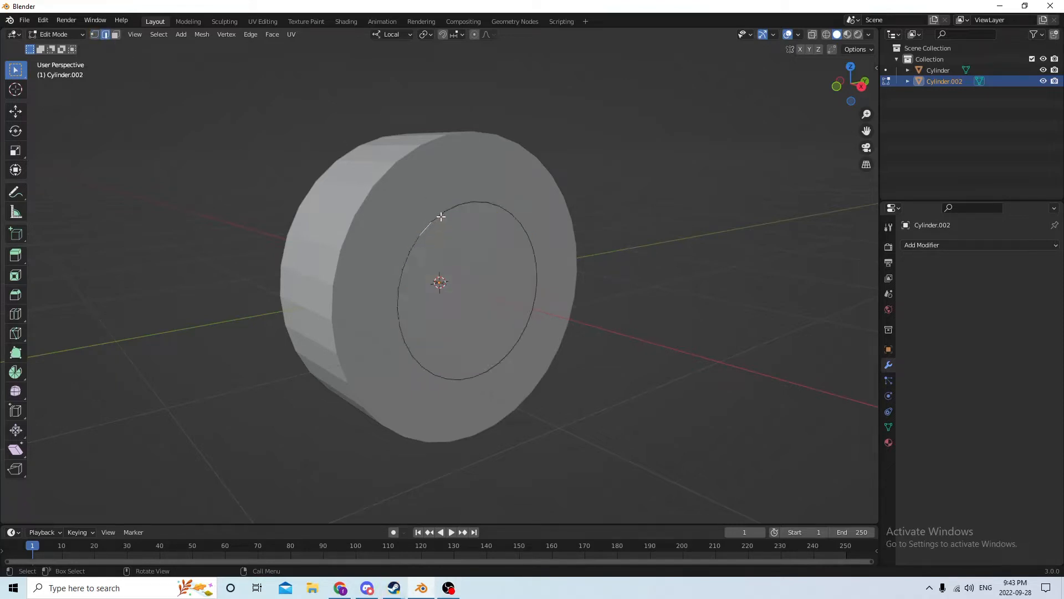
pyautogui.click(116, 35)
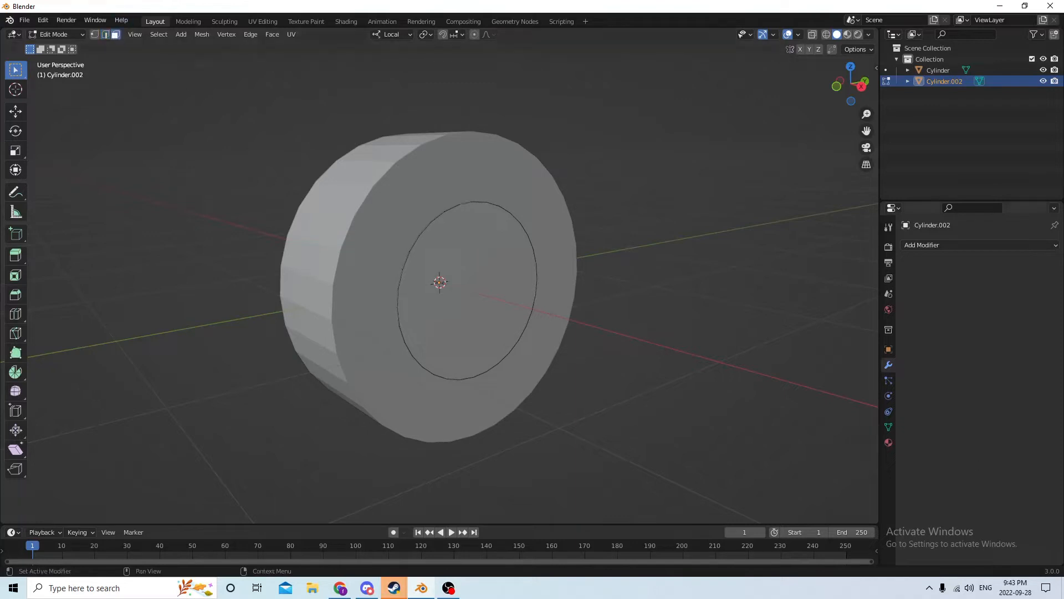
pyautogui.click(482, 323)
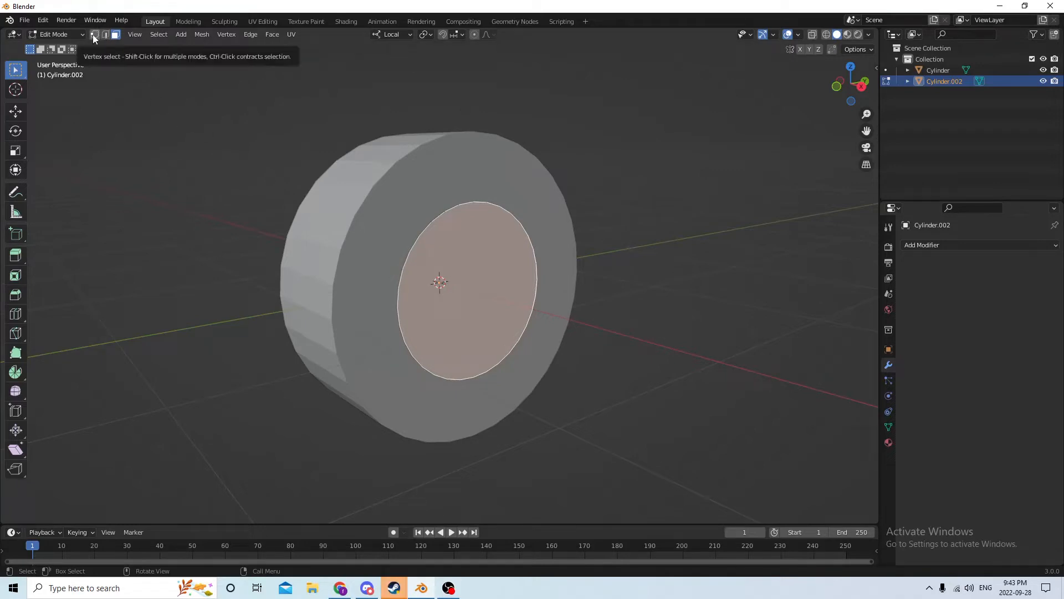
# Step: Select the end caps on both sides of the inner cylinder
pyautogui.moveTo(280, 192); pyautogui.dragTo(463, 197, button='middle')
pyautogui.keyDown('shift'); pyautogui.click(400, 306); pyautogui.keyUp('shift')
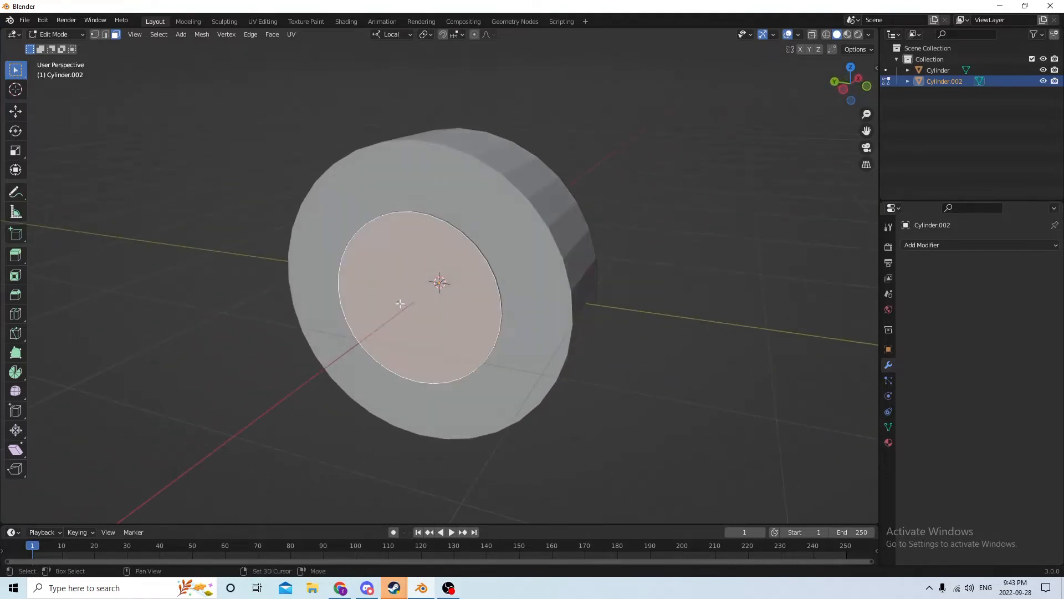
pyautogui.moveTo(401, 303); pyautogui.dragTo(460, 260, button='middle')
pyautogui.click(265, 257)
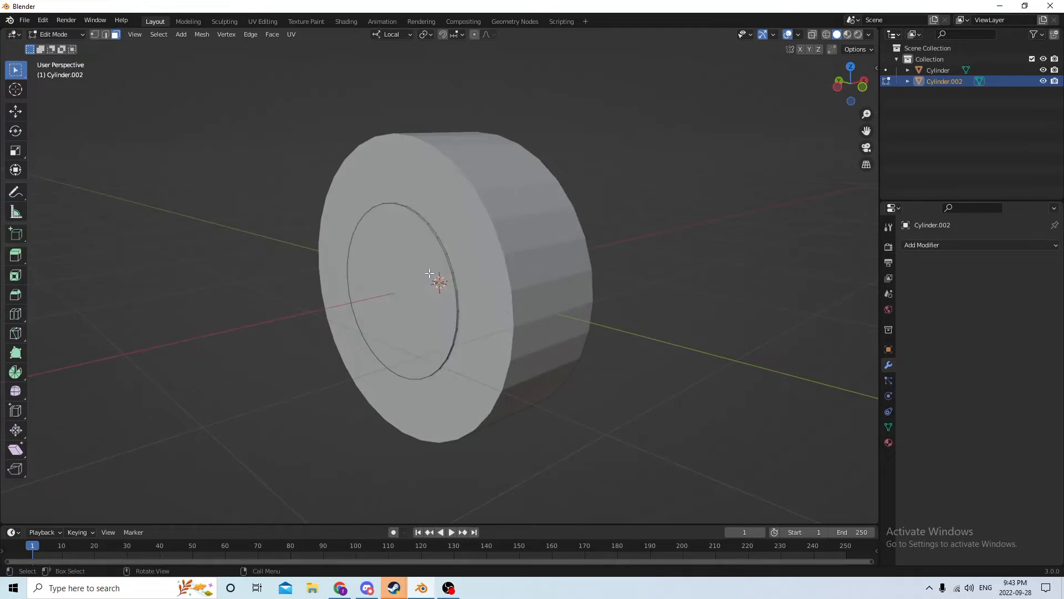
pyautogui.click(407, 277)
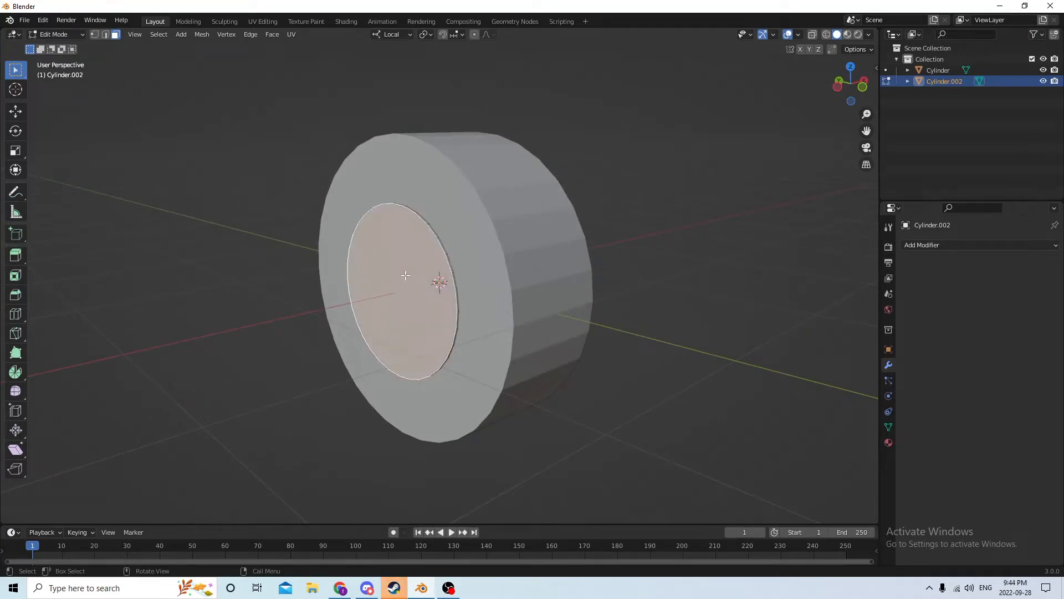
pyautogui.moveTo(329, 273); pyautogui.dragTo(215, 269, button='middle')
pyautogui.click(215, 269)
pyautogui.click(465, 281)
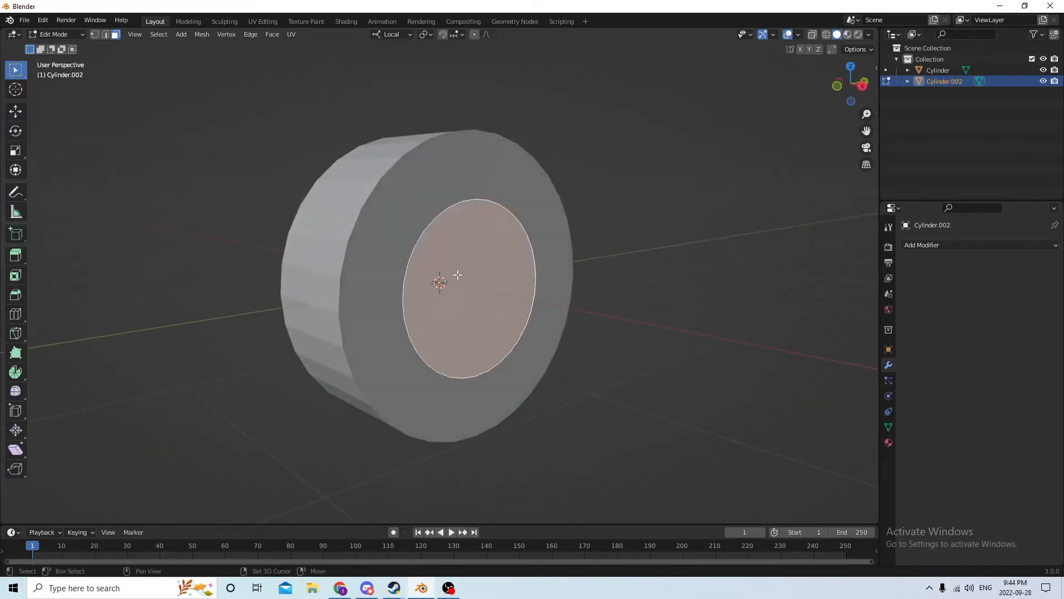
pyautogui.moveTo(465, 281); pyautogui.dragTo(735, 265, button='middle')
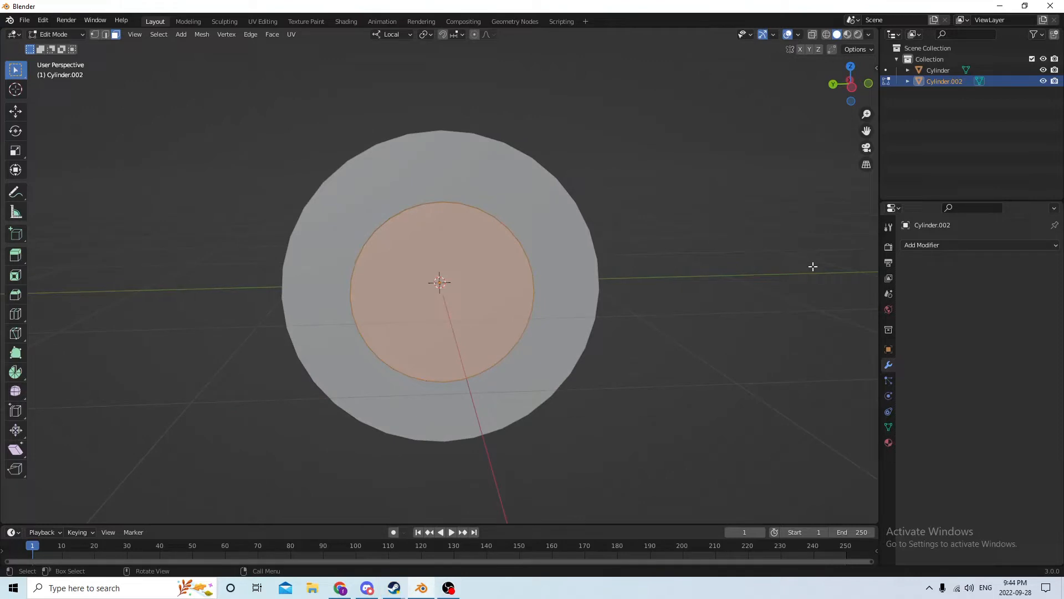
# Step: Inset both selected end caps by about 0.095 m to form a thin rim around the hub
pyautogui.press('i')
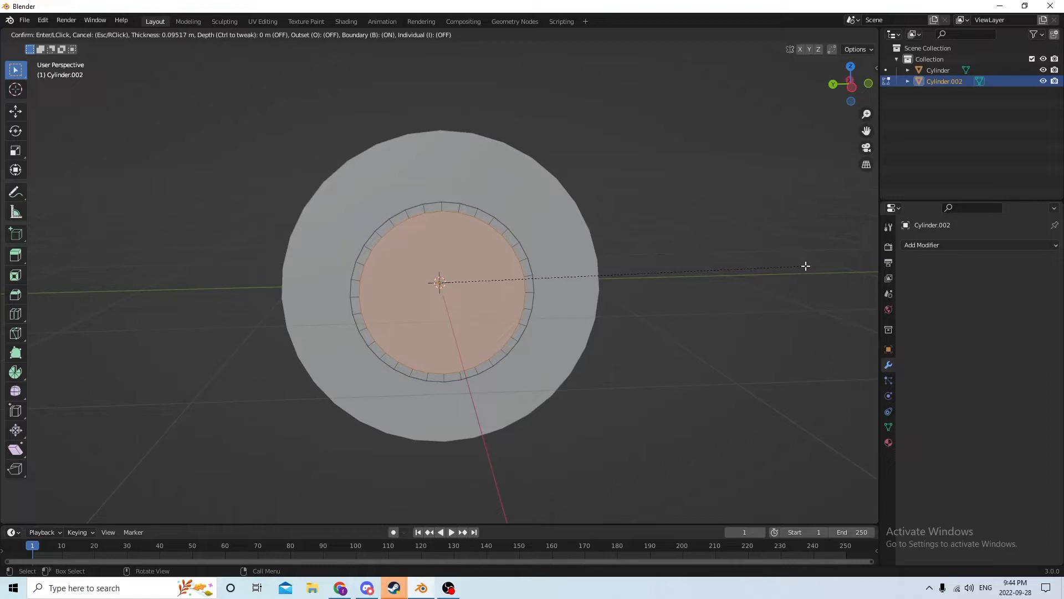
pyautogui.click(805, 266)
pyautogui.moveTo(796, 261); pyautogui.dragTo(537, 264, button='middle')
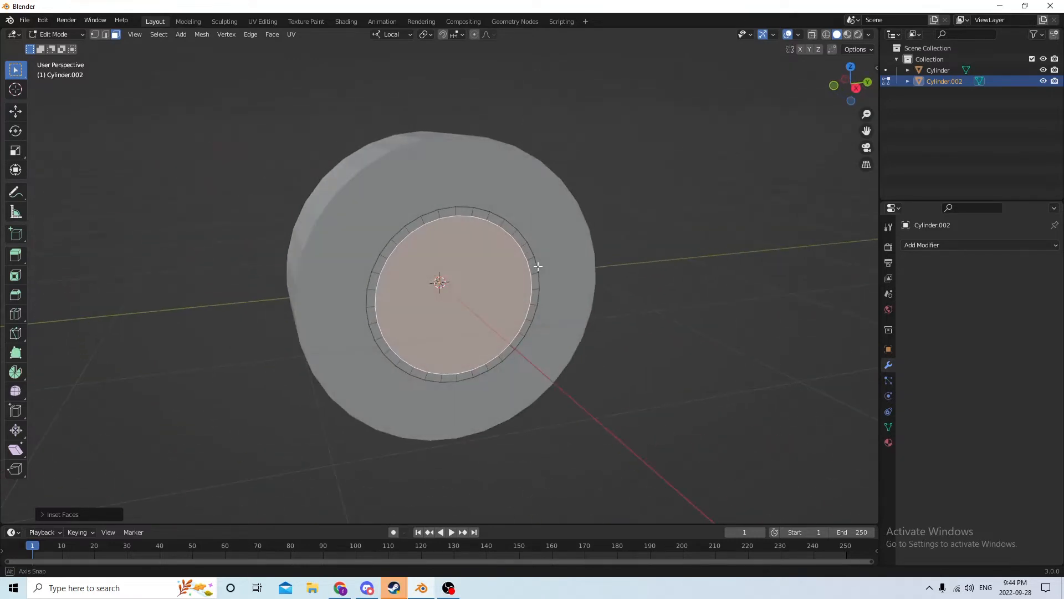
# Step: Select the inset faces on both sides of the hub and inset them by about 0.64 m, leaving small central discs
pyautogui.click(479, 314)
pyautogui.moveTo(478, 315); pyautogui.dragTo(486, 251, button='middle')
pyautogui.click(339, 265)
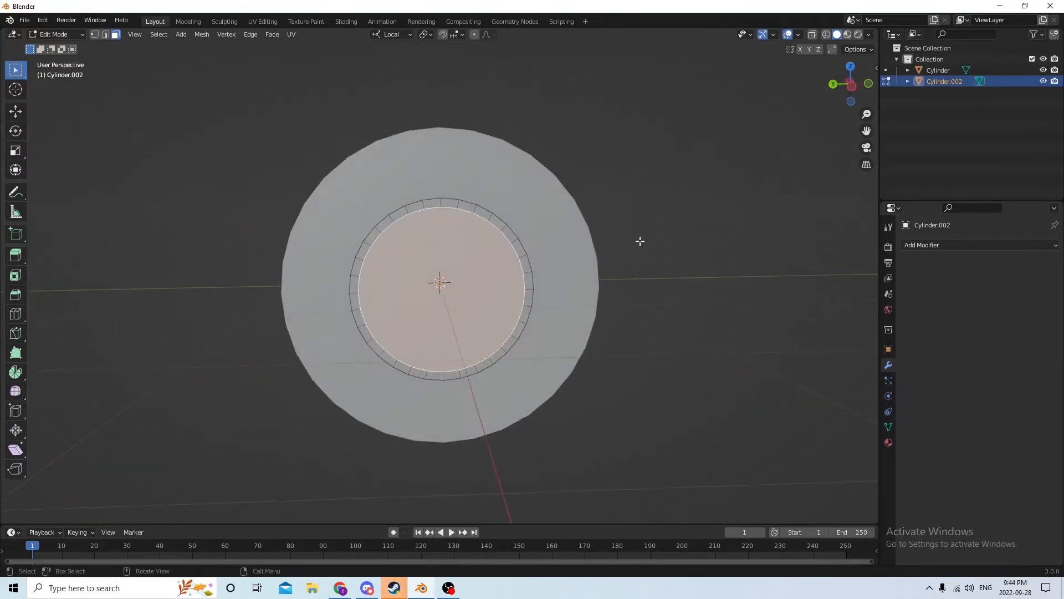
pyautogui.press('i')
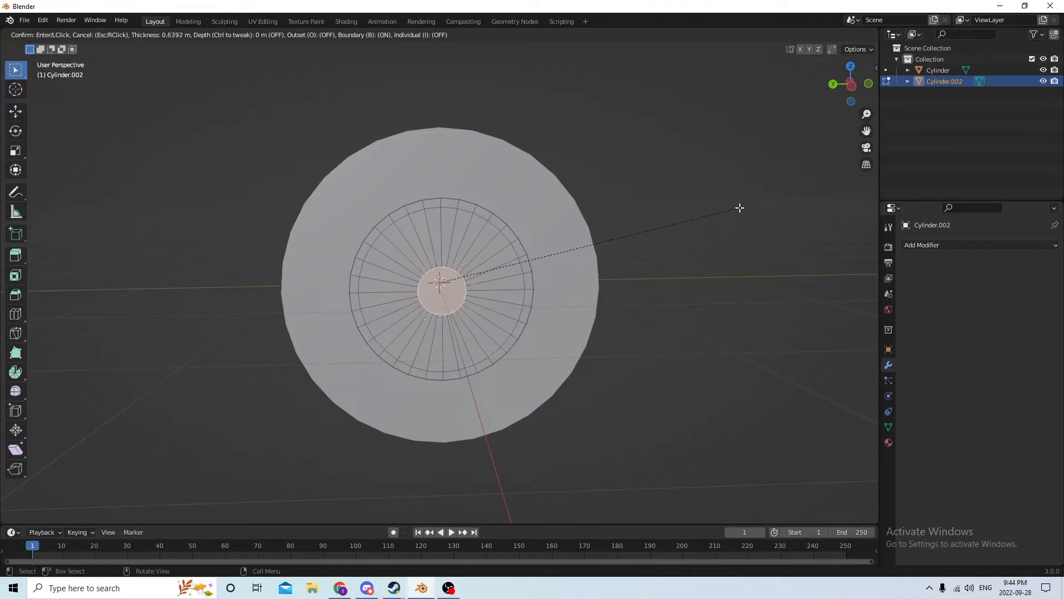
pyautogui.click(740, 209)
pyautogui.moveTo(739, 209)
pyautogui.mouseDown(button='middle')
pyautogui.moveTo(750, 214)
pyautogui.moveTo(37, 216)
pyautogui.moveTo(746, 211)
pyautogui.moveTo(725, 211)
pyautogui.mouseUp(button='middle')
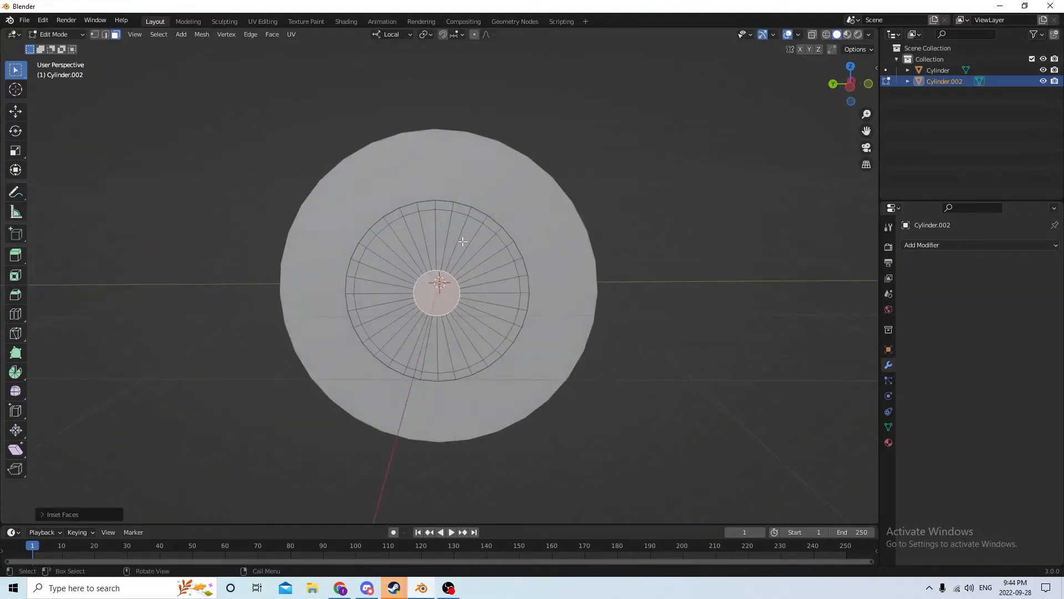
pyautogui.moveTo(463, 242); pyautogui.dragTo(428, 277, button='middle')
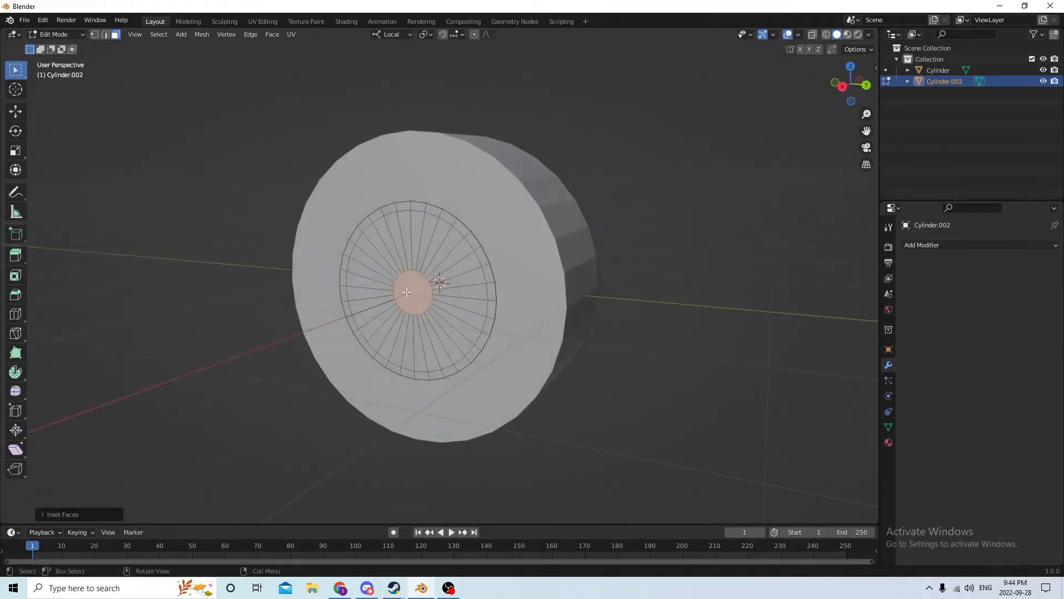
# Step: Move the small central face on each side of the hub inward along its local Z axis to dish the caps
pyautogui.click(407, 293)
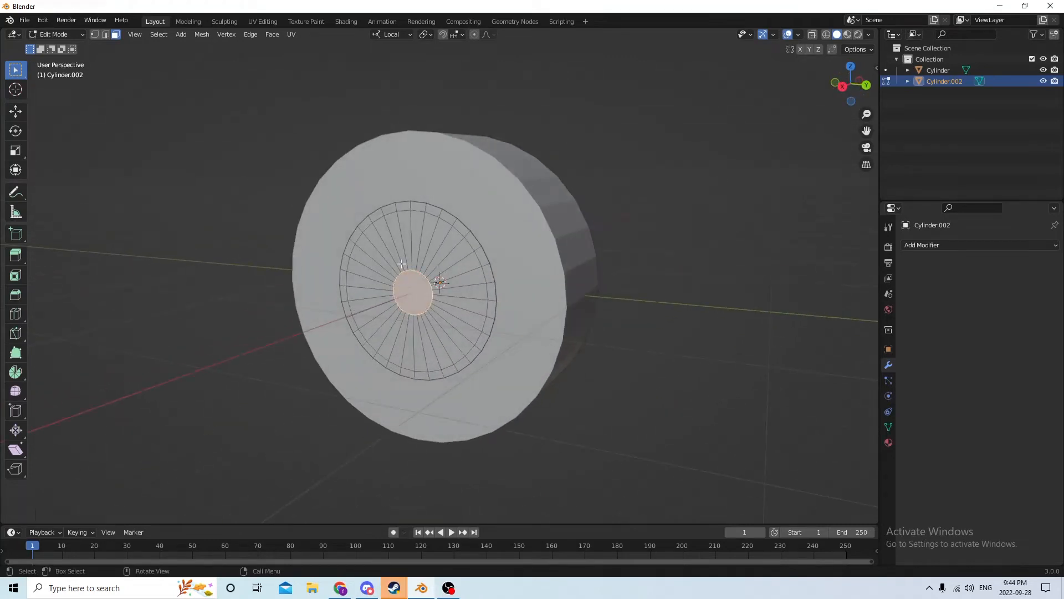
pyautogui.click(16, 112)
pyautogui.moveTo(190, 124); pyautogui.dragTo(148, 133, button='middle')
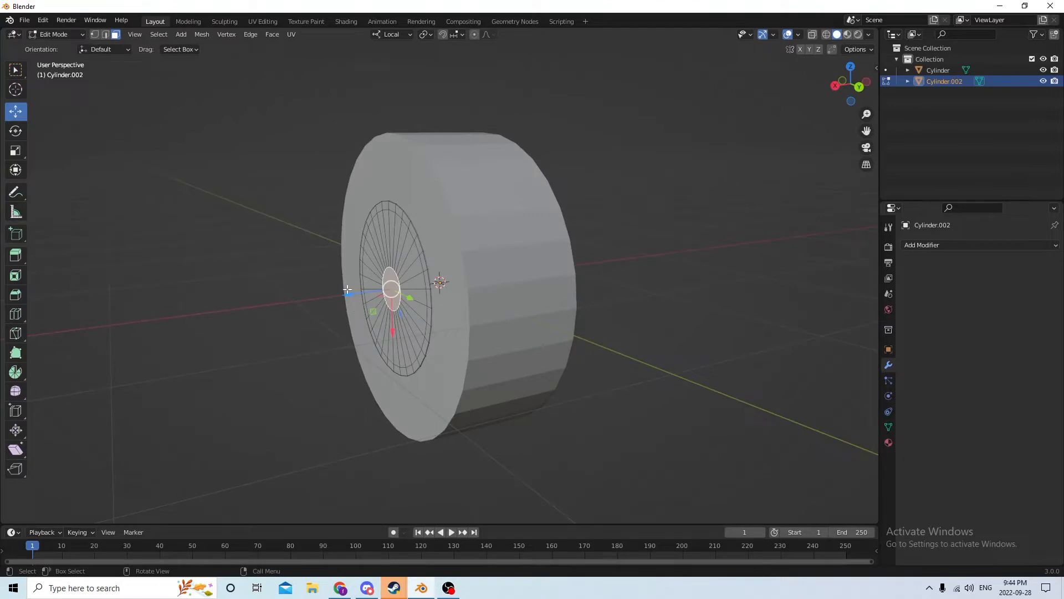
pyautogui.moveTo(347, 289); pyautogui.dragTo(373, 295)
pyautogui.moveTo(372, 295); pyautogui.dragTo(289, 290, button='middle')
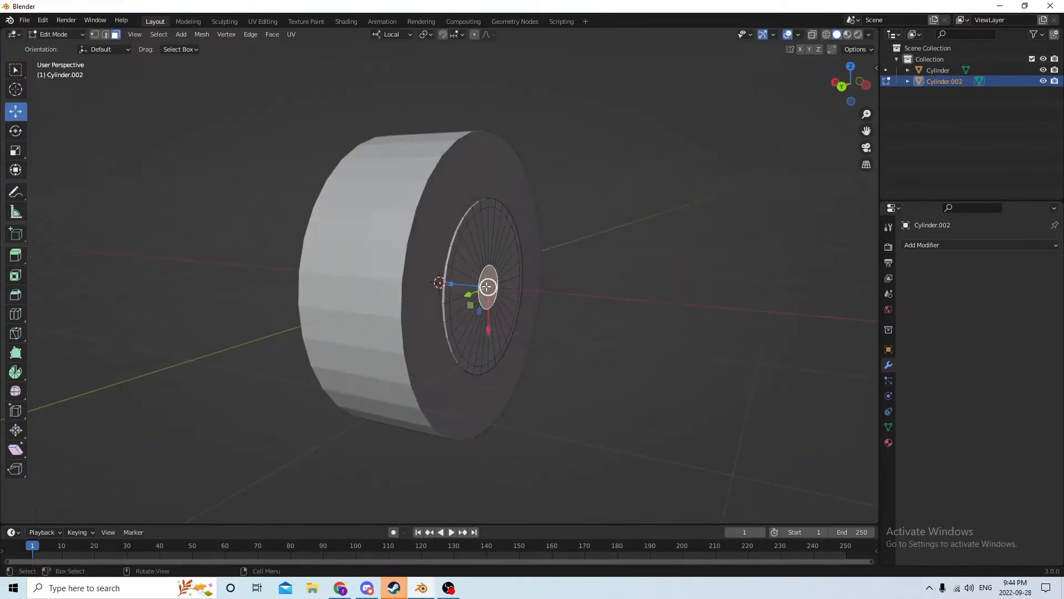
pyautogui.moveTo(451, 284); pyautogui.dragTo(443, 283)
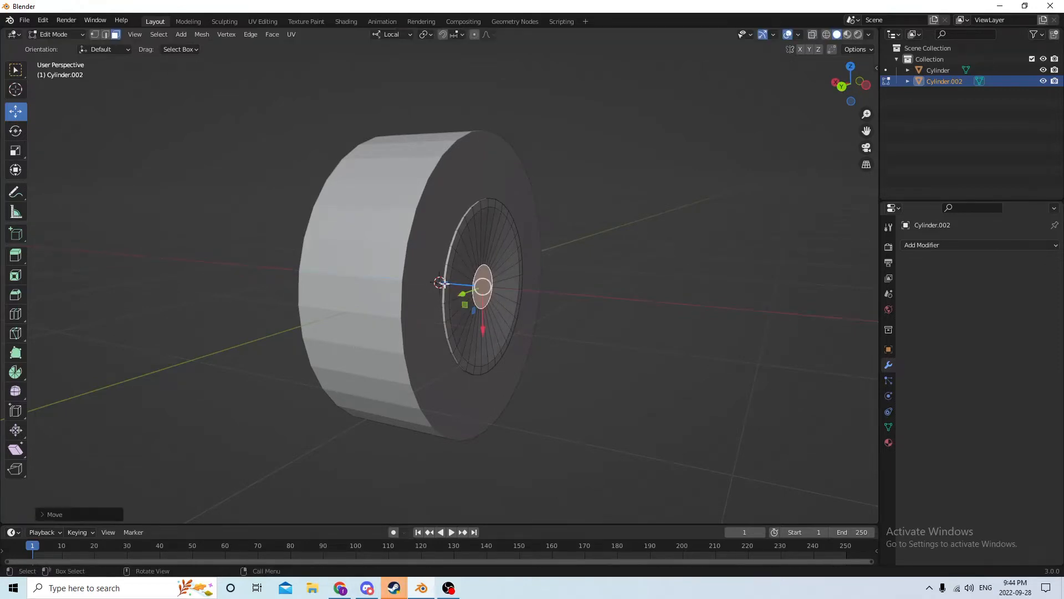
# Step: Select the central face on the more deeply dished side and move it slightly further inward along its local Z axis
pyautogui.moveTo(443, 283); pyautogui.dragTo(683, 316, button='middle')
pyautogui.scroll(4, 683, 316)
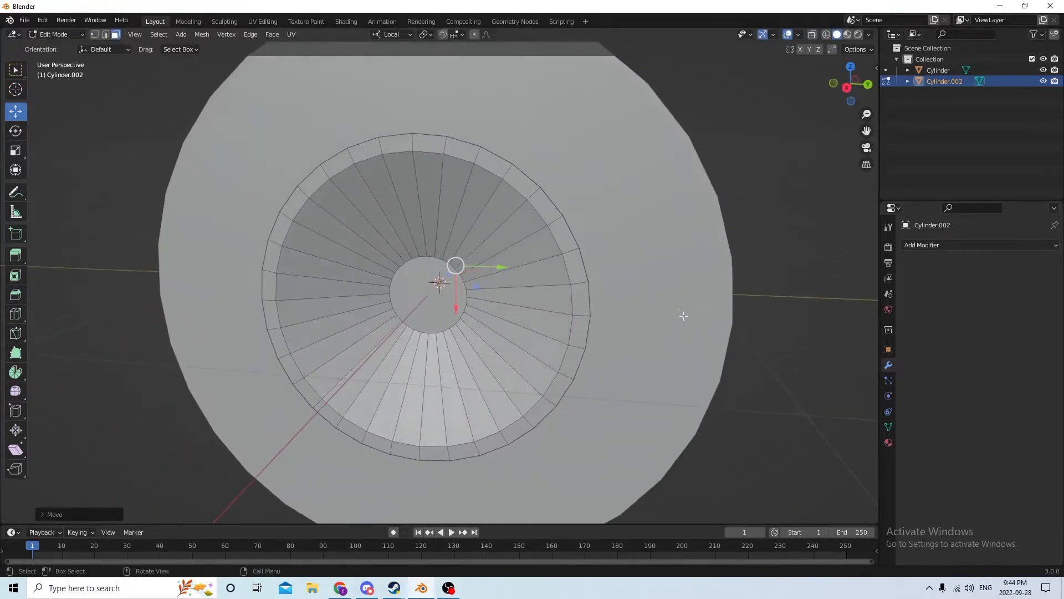
pyautogui.click(416, 299)
pyautogui.moveTo(415, 298); pyautogui.dragTo(330, 308, button='middle')
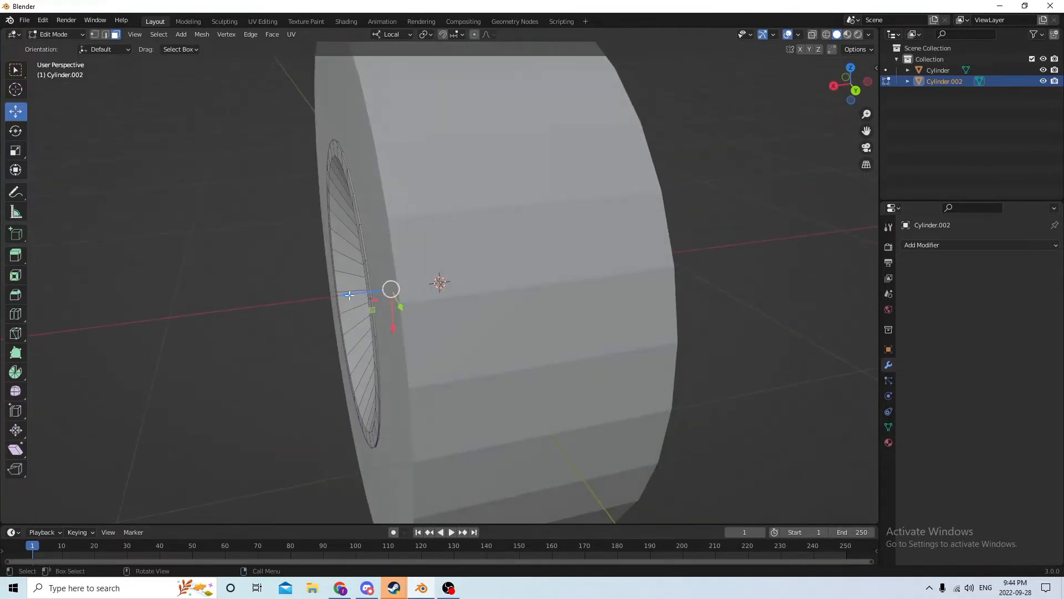
pyautogui.moveTo(349, 295); pyautogui.dragTo(357, 293)
pyautogui.moveTo(357, 293); pyautogui.dragTo(497, 259, button='middle')
pyautogui.scroll(-2, 431, 206)
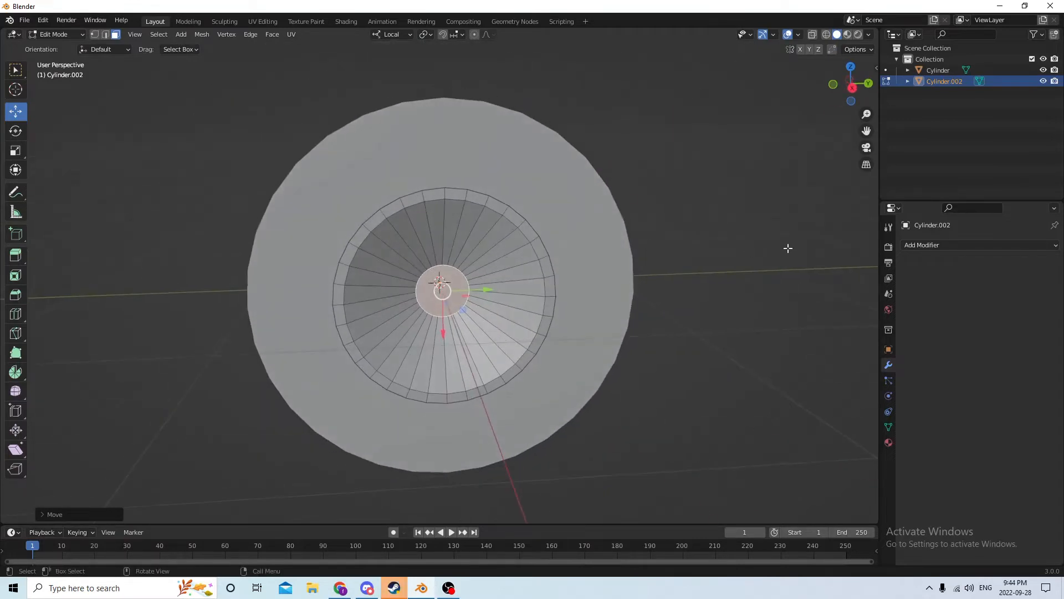
# Step: Deselect the hub's central face and return to Object Mode
pyautogui.click(784, 247)
pyautogui.moveTo(751, 247); pyautogui.dragTo(703, 269, button='middle')
pyautogui.press('Tab')
pyautogui.scroll(-2, 696, 242)
pyautogui.click(574, 245)
pyautogui.click(572, 240)
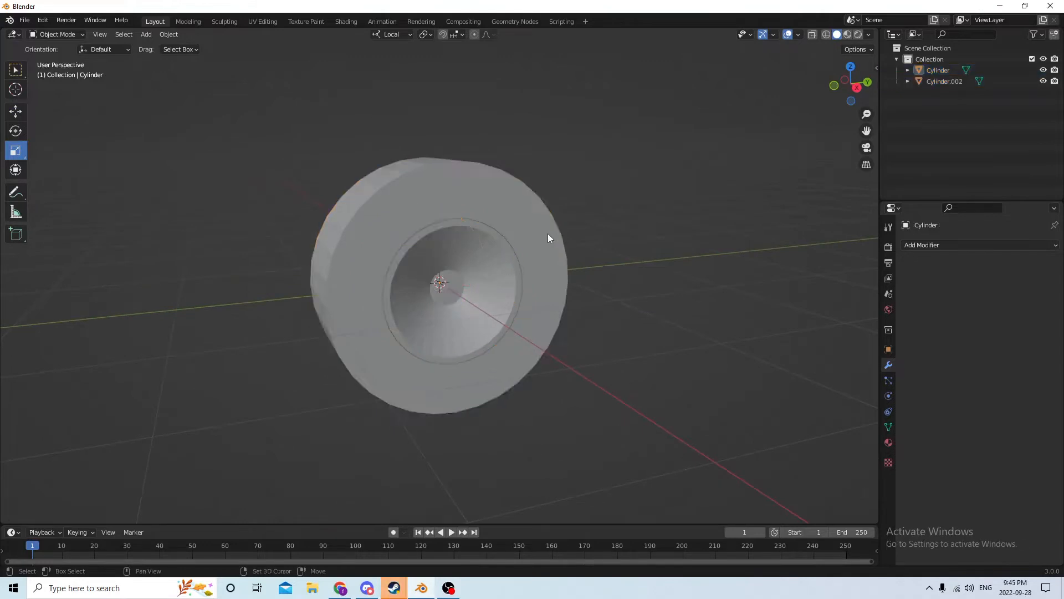
pyautogui.moveTo(548, 234); pyautogui.dragTo(594, 228, button='middle')
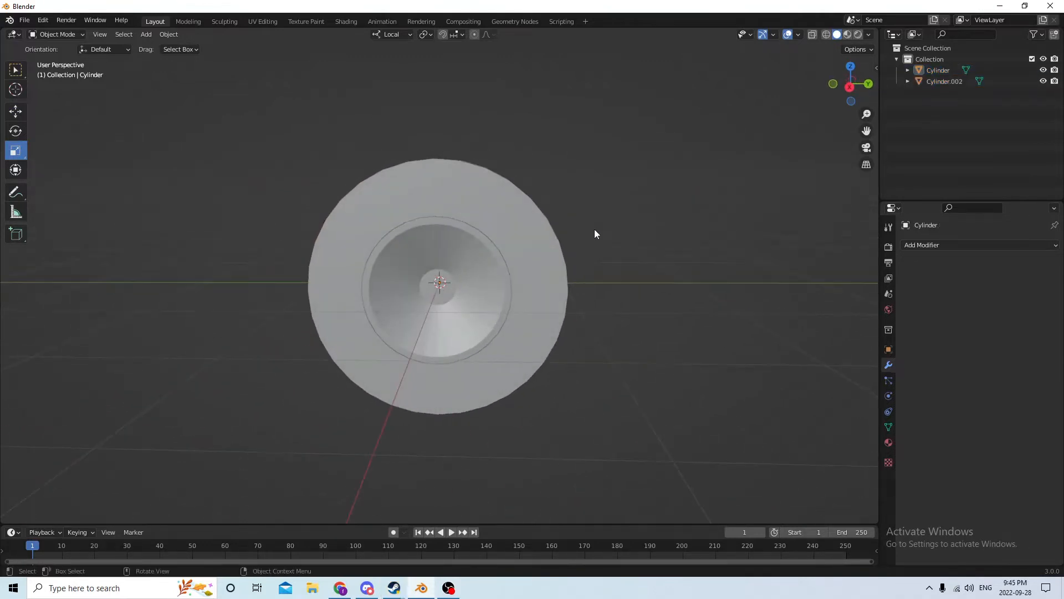
pyautogui.click(468, 242)
pyautogui.click(496, 218)
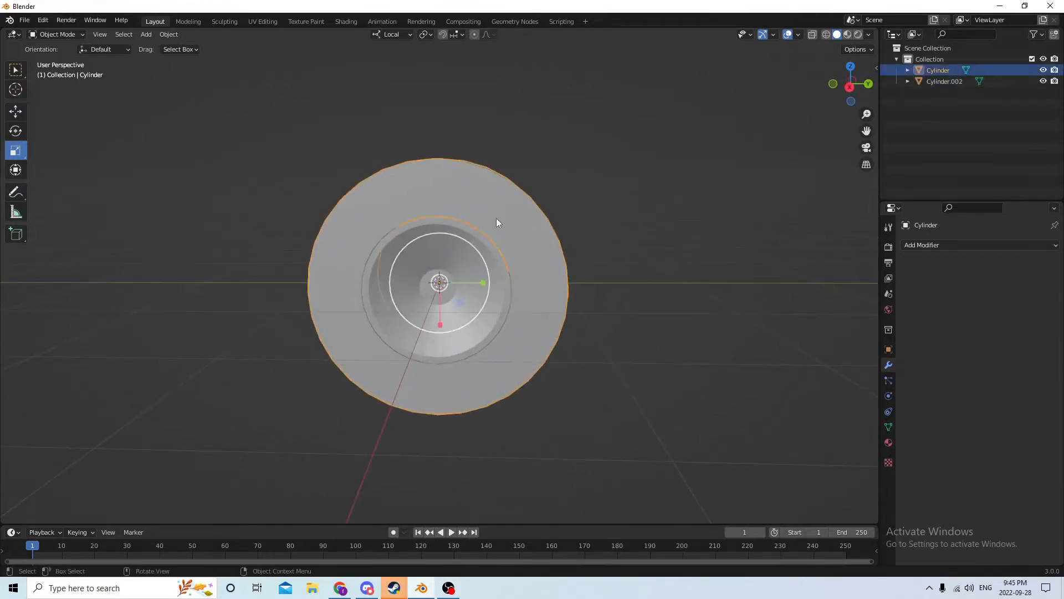
pyautogui.moveTo(491, 237); pyautogui.dragTo(493, 243, button='middle')
pyautogui.press('Tab')
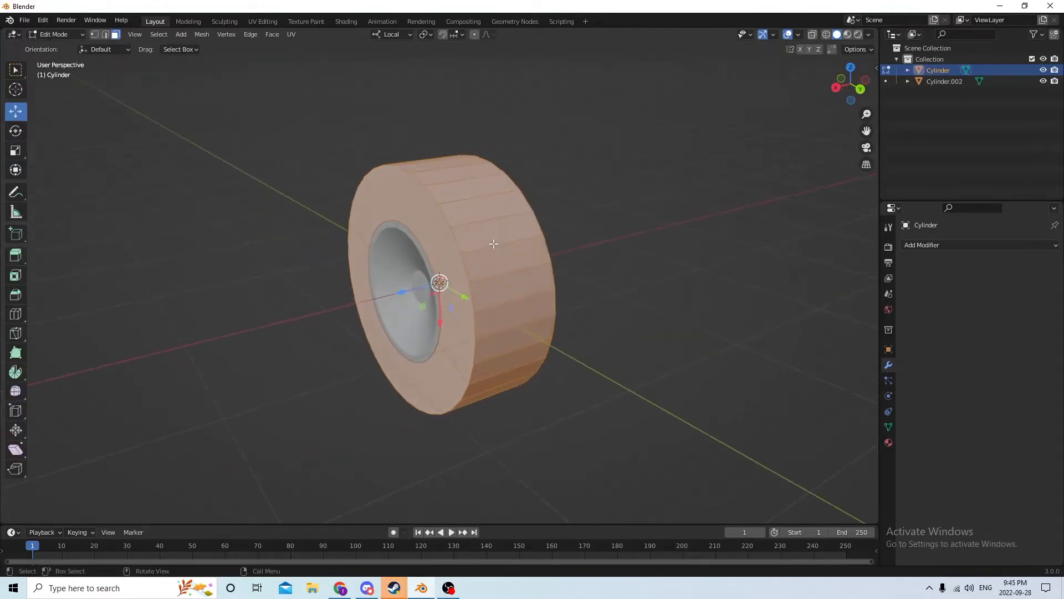
pyautogui.hotkey('alt', 'a')
pyautogui.moveTo(649, 235); pyautogui.dragTo(632, 264, button='middle')
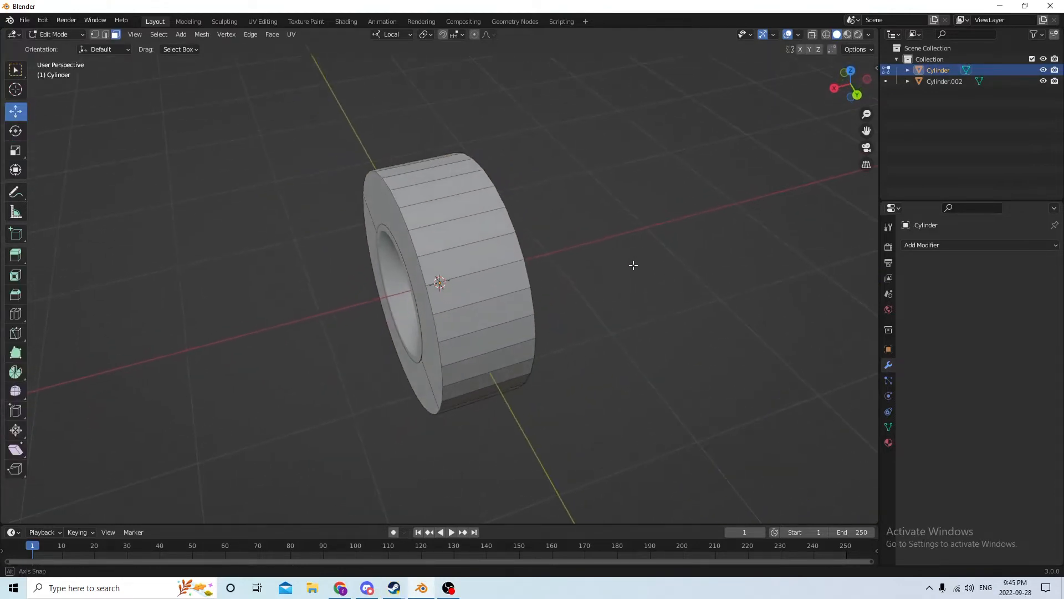
pyautogui.keyDown('ctrl'); pyautogui.click(453, 207); pyautogui.keyUp('ctrl')
pyautogui.moveTo(453, 207); pyautogui.dragTo(634, 133, button='middle')
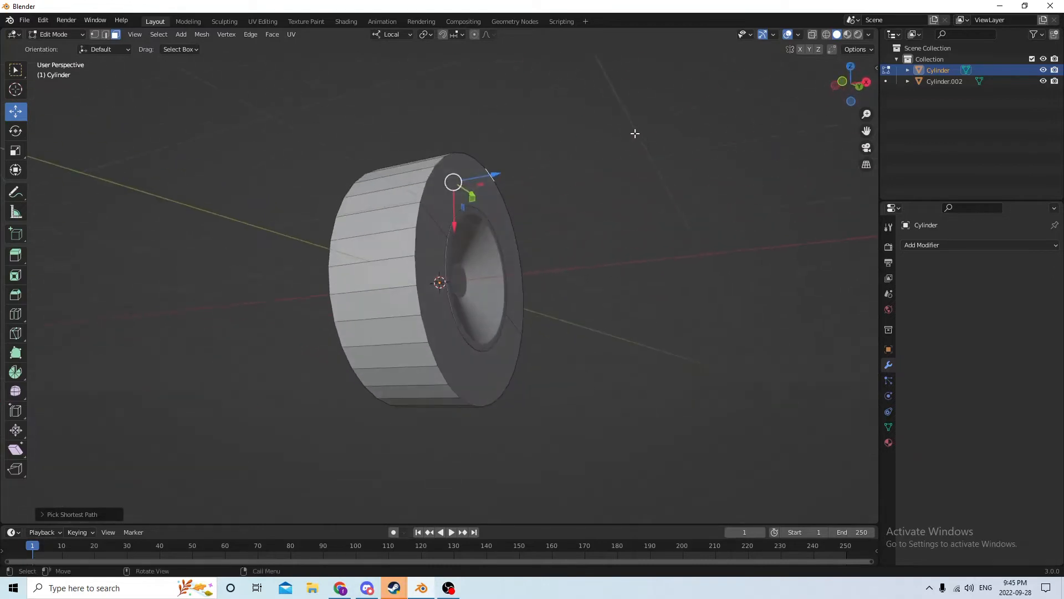
pyautogui.keyDown('ctrl'); pyautogui.click(385, 240); pyautogui.keyUp('ctrl')
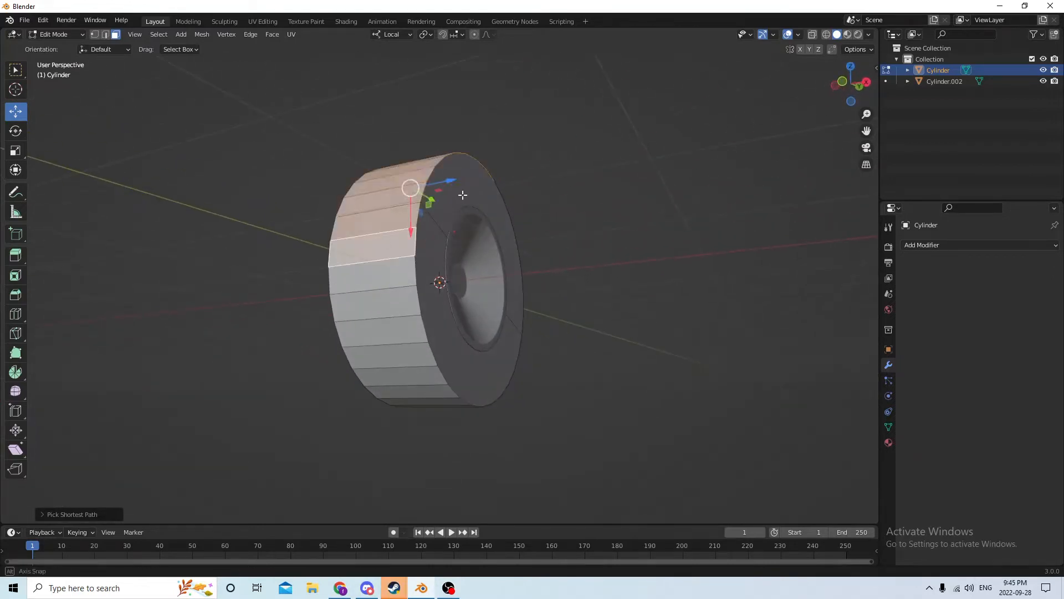
pyautogui.moveTo(463, 194); pyautogui.dragTo(312, 257, button='middle')
pyautogui.click(637, 244)
pyautogui.moveTo(637, 245); pyautogui.dragTo(691, 205, button='middle')
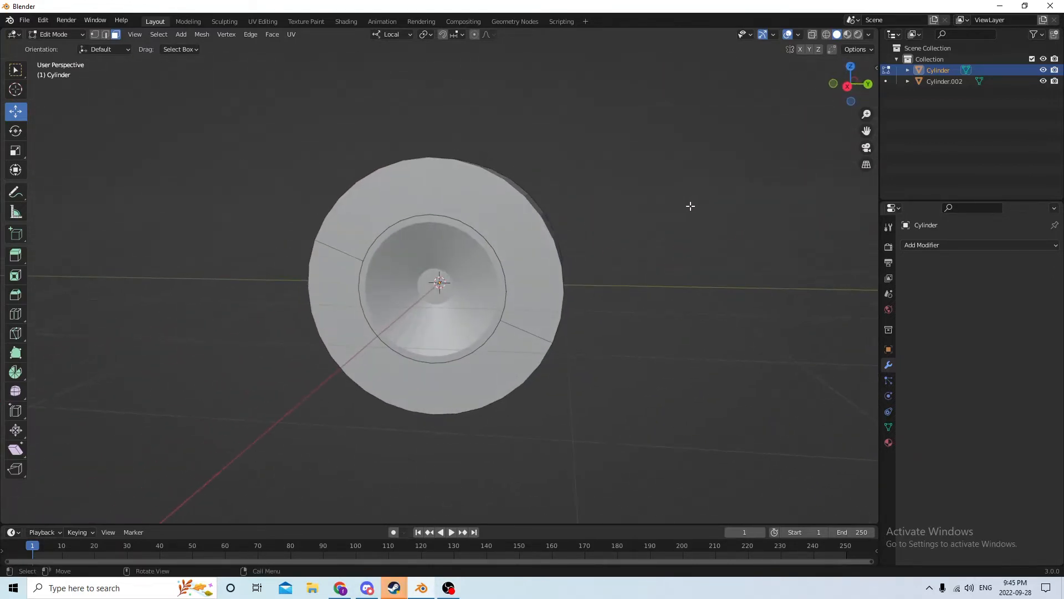
pyautogui.scroll(2, 568, 244)
pyautogui.moveTo(487, 292); pyautogui.dragTo(665, 278, button='middle')
pyautogui.scroll(-2, 500, 284)
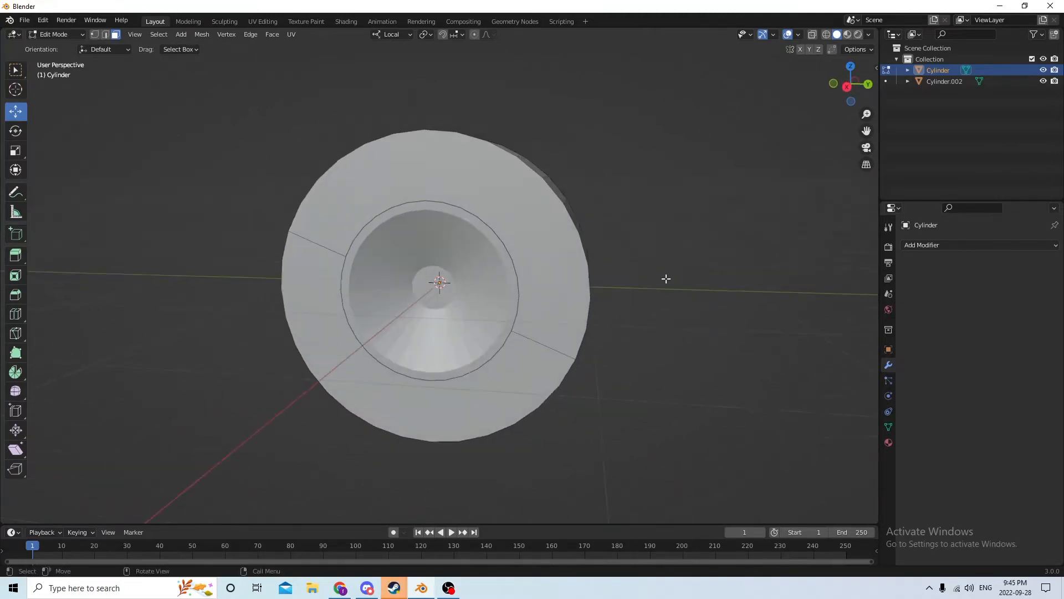
pyautogui.press('Tab')
pyautogui.click(702, 284)
# Step: Enter Edit Mode on the inner hub and select four adjacent wedge faces at the top of its dished side
pyautogui.click(439, 298)
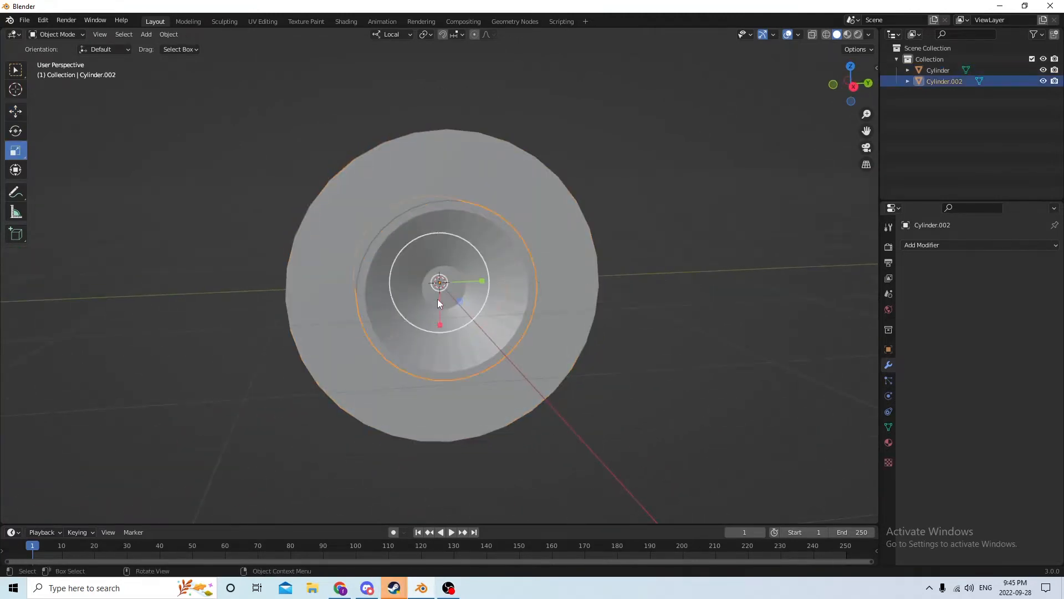
pyautogui.moveTo(439, 298); pyautogui.dragTo(549, 261, button='middle')
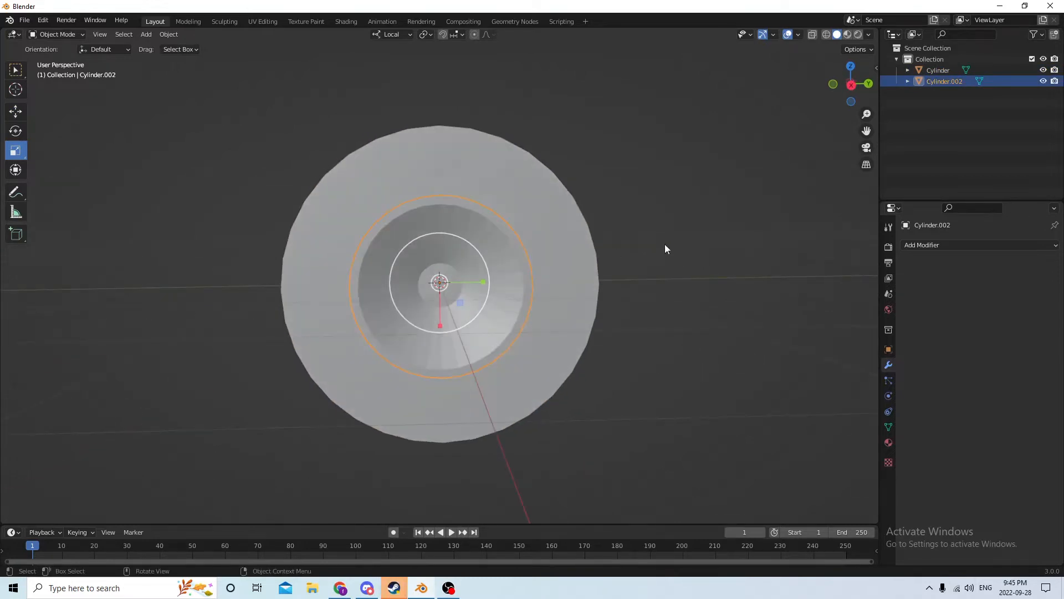
pyautogui.press('Tab')
pyautogui.scroll(2, 514, 284)
pyautogui.scroll(1, 462, 212)
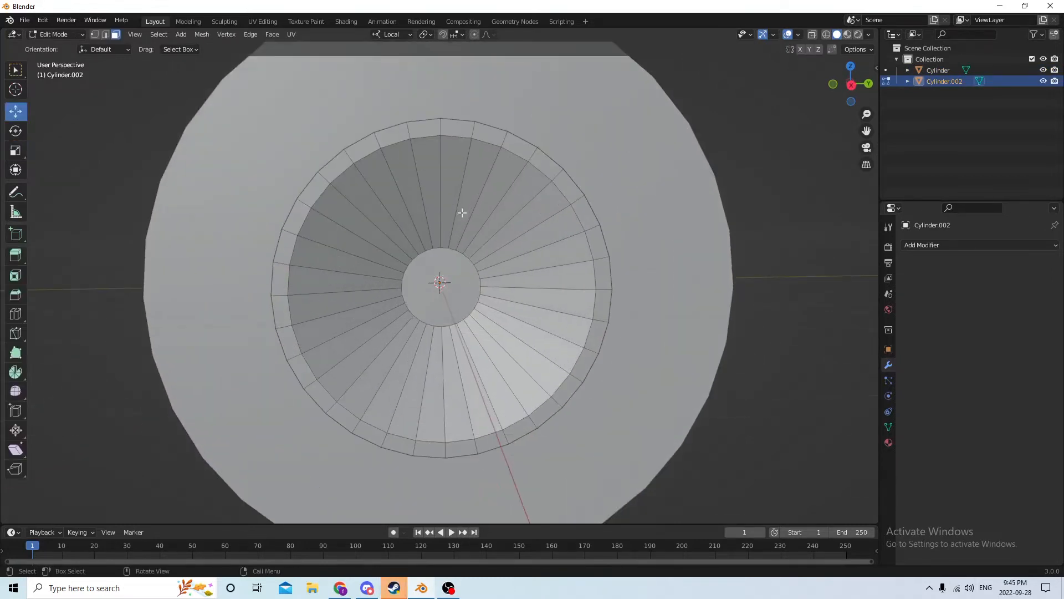
pyautogui.click(417, 195)
pyautogui.keyDown('shift'); pyautogui.click(453, 175); pyautogui.keyUp('shift')
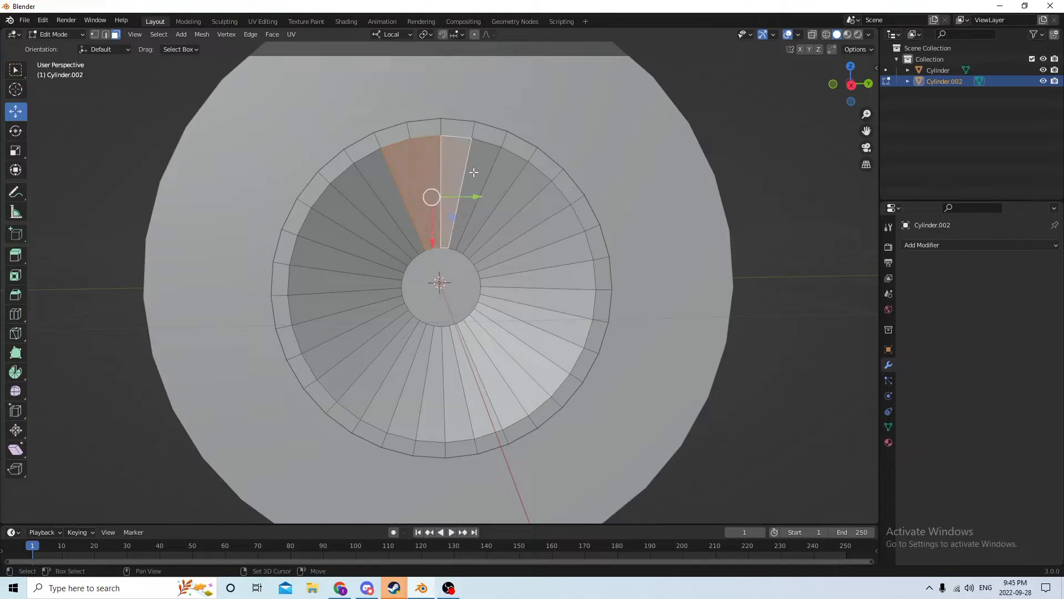
pyautogui.keyDown('shift'); pyautogui.click(480, 173); pyautogui.keyUp('shift')
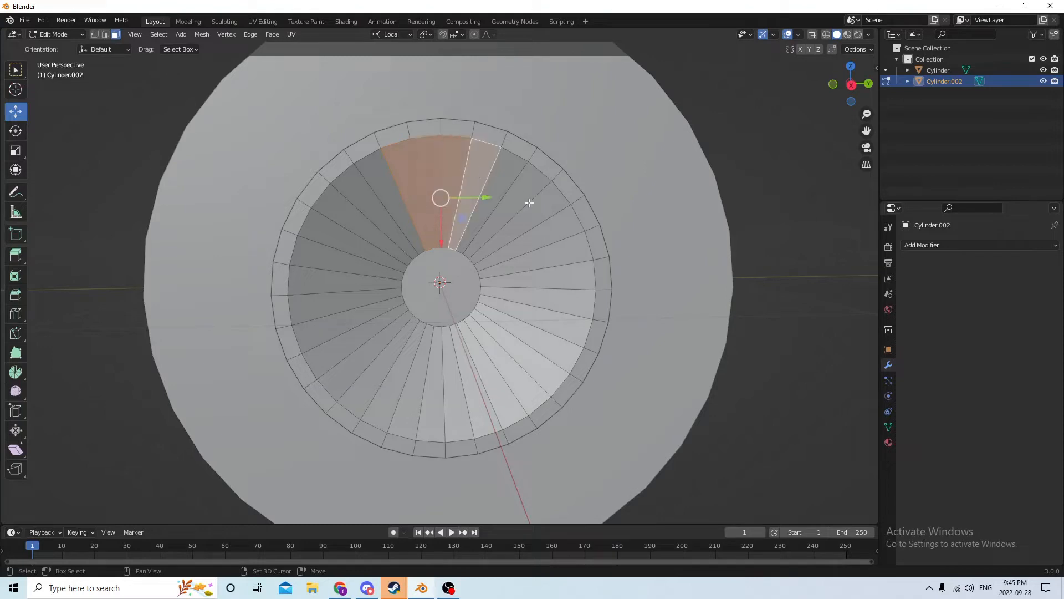
# Step: Add four adjacent wedge faces on each of the hub's other three quarters to the selection and delete all the selected faces
pyautogui.keyDown('shift'); pyautogui.click(544, 260); pyautogui.keyUp('shift')
pyautogui.keyDown('shift'); pyautogui.click(545, 279); pyautogui.keyUp('shift')
pyautogui.keyDown('shift'); pyautogui.click(542, 299); pyautogui.keyUp('shift')
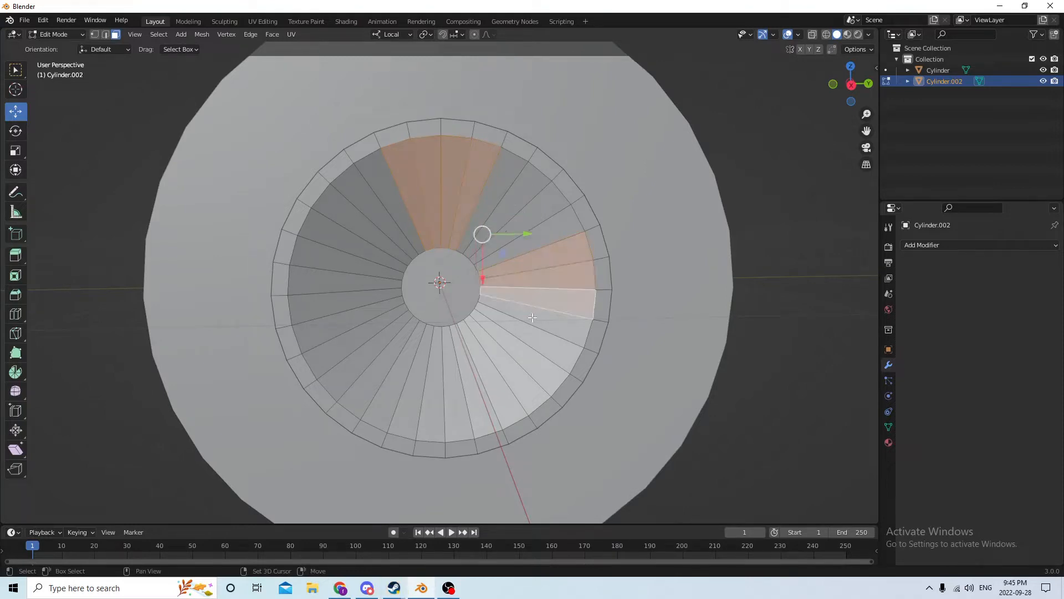
pyautogui.keyDown('shift'); pyautogui.click(537, 306); pyautogui.keyUp('shift')
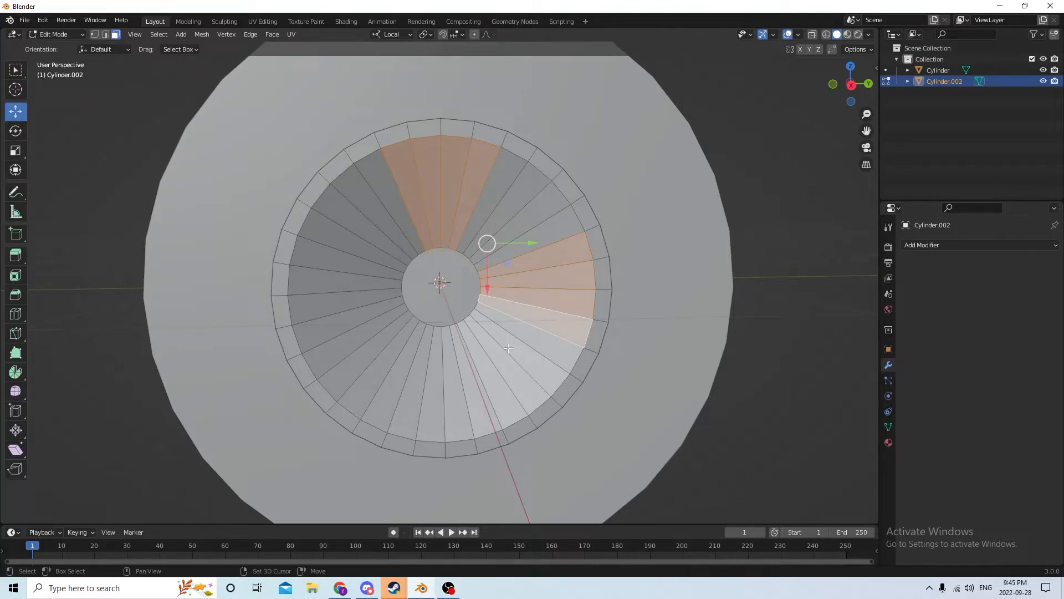
pyautogui.keyDown('shift'); pyautogui.click(465, 375); pyautogui.keyUp('shift')
pyautogui.keyDown('shift'); pyautogui.click(453, 383); pyautogui.keyUp('shift')
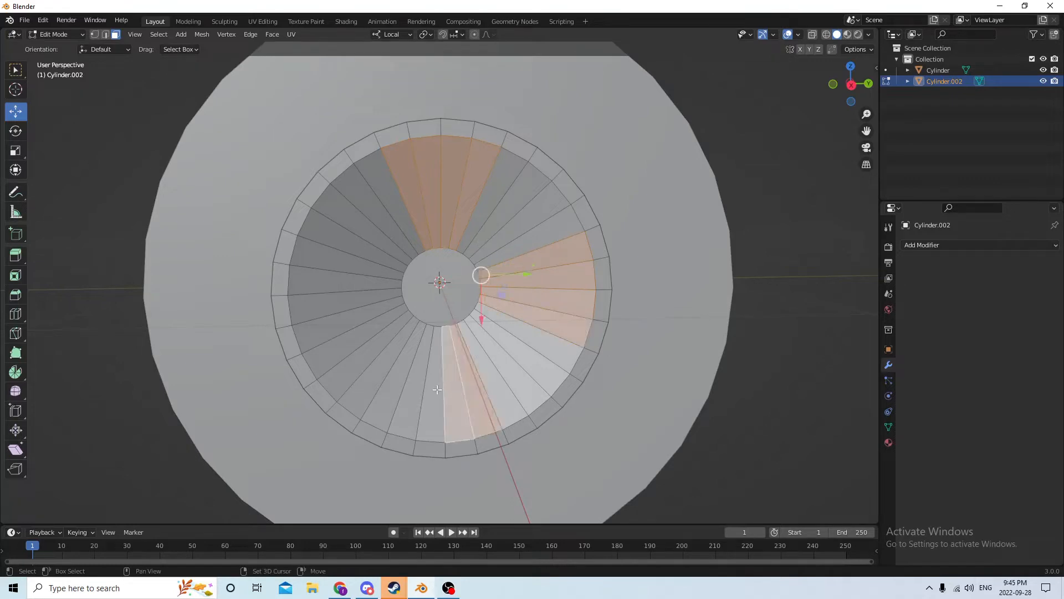
pyautogui.keyDown('shift'); pyautogui.click(433, 391); pyautogui.keyUp('shift')
pyautogui.keyDown('shift'); pyautogui.click(406, 391); pyautogui.keyUp('shift')
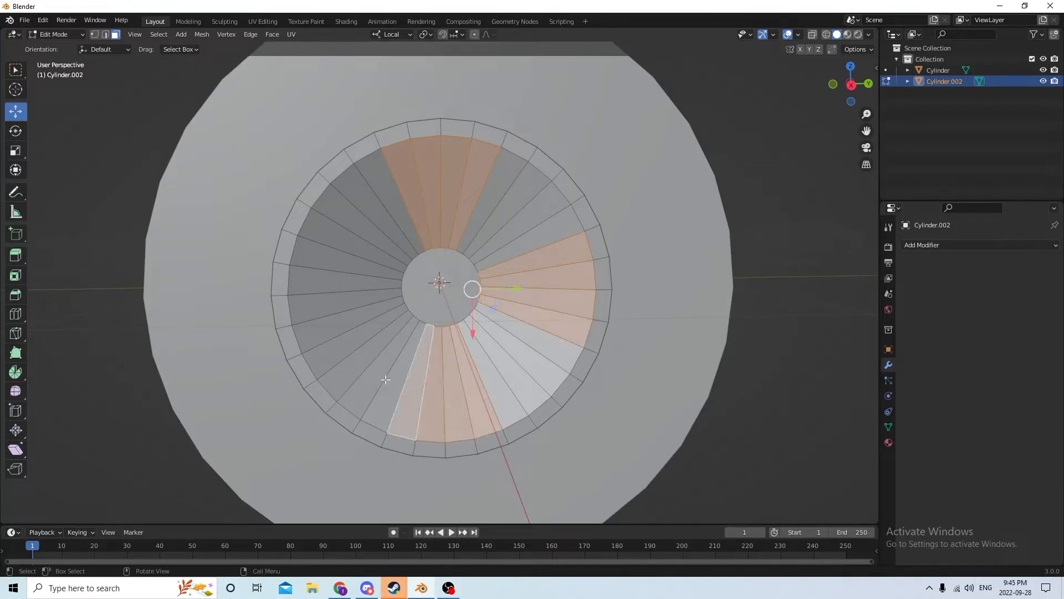
pyautogui.keyDown('shift'); pyautogui.click(324, 308); pyautogui.keyUp('shift')
pyautogui.keyDown('shift'); pyautogui.click(325, 304); pyautogui.keyUp('shift')
pyautogui.keyDown('shift'); pyautogui.click(324, 287); pyautogui.keyUp('shift')
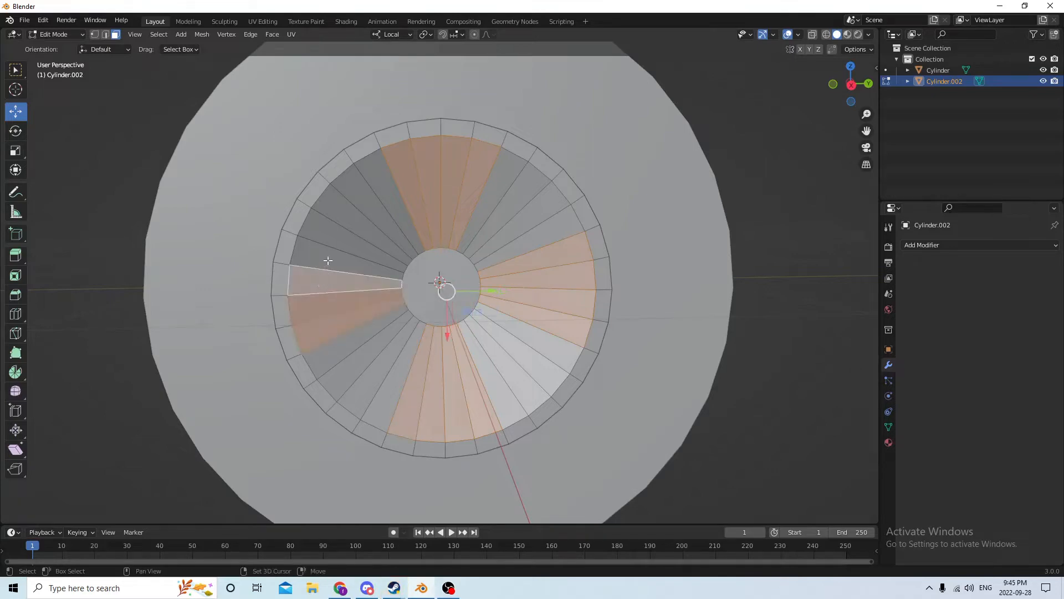
pyautogui.keyDown('shift'); pyautogui.click(327, 261); pyautogui.keyUp('shift')
pyautogui.moveTo(341, 254)
pyautogui.mouseDown(button='middle')
pyautogui.moveTo(421, 264)
pyautogui.moveTo(344, 248)
pyautogui.mouseUp(button='middle')
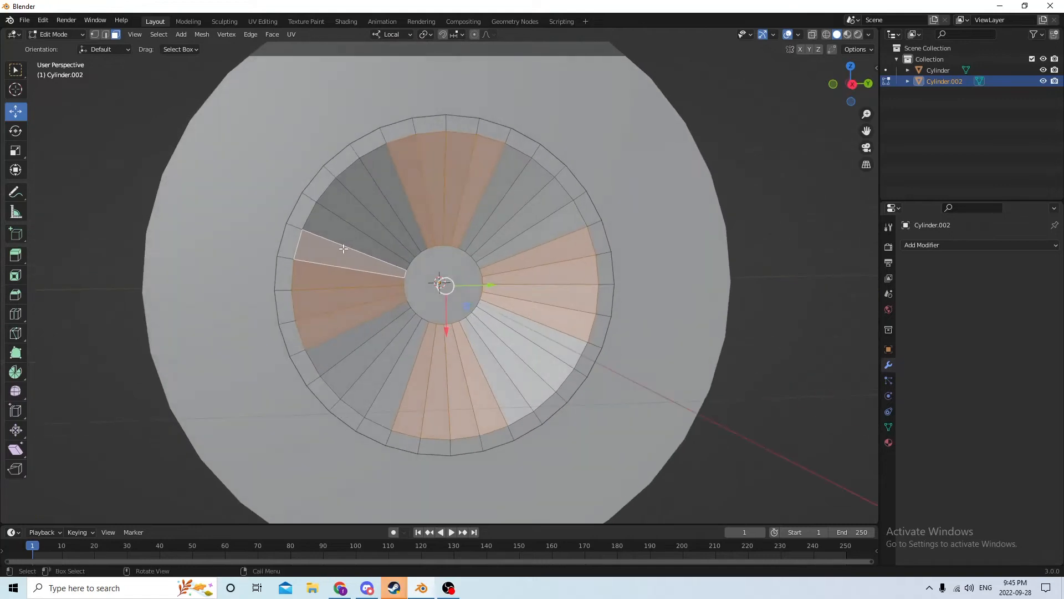
pyautogui.press('x')
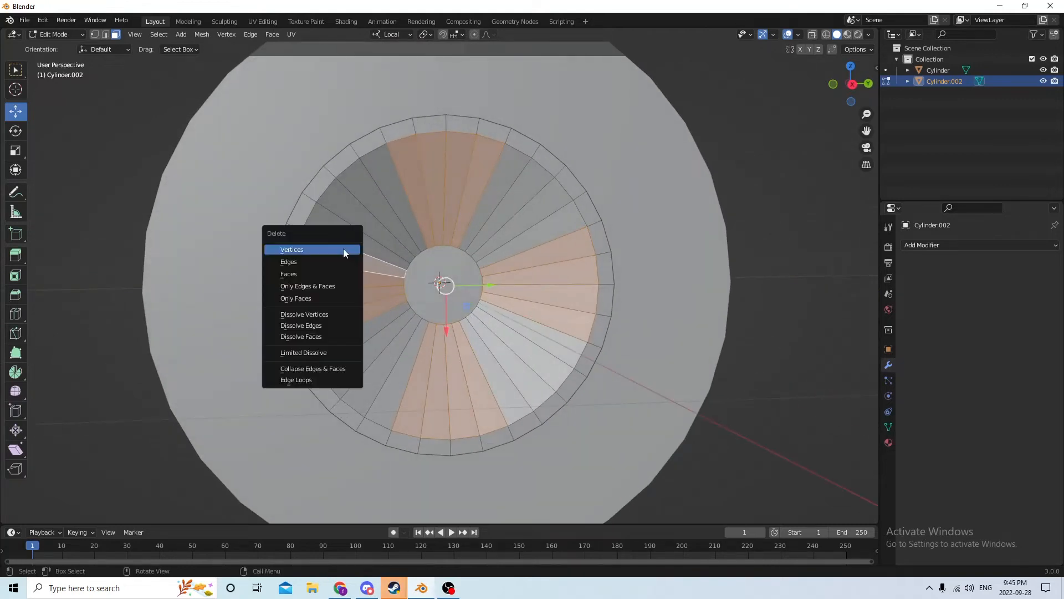
pyautogui.click(326, 274)
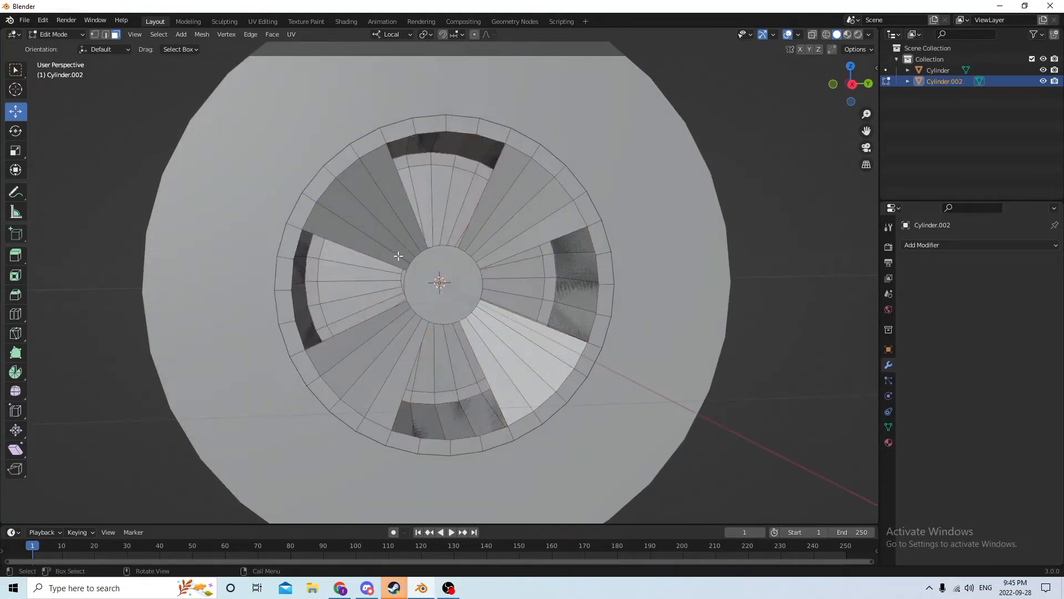
# Step: Select the central face on the cut side of the hub and move it further inward along its local Z axis
pyautogui.moveTo(398, 256); pyautogui.dragTo(438, 280, button='middle')
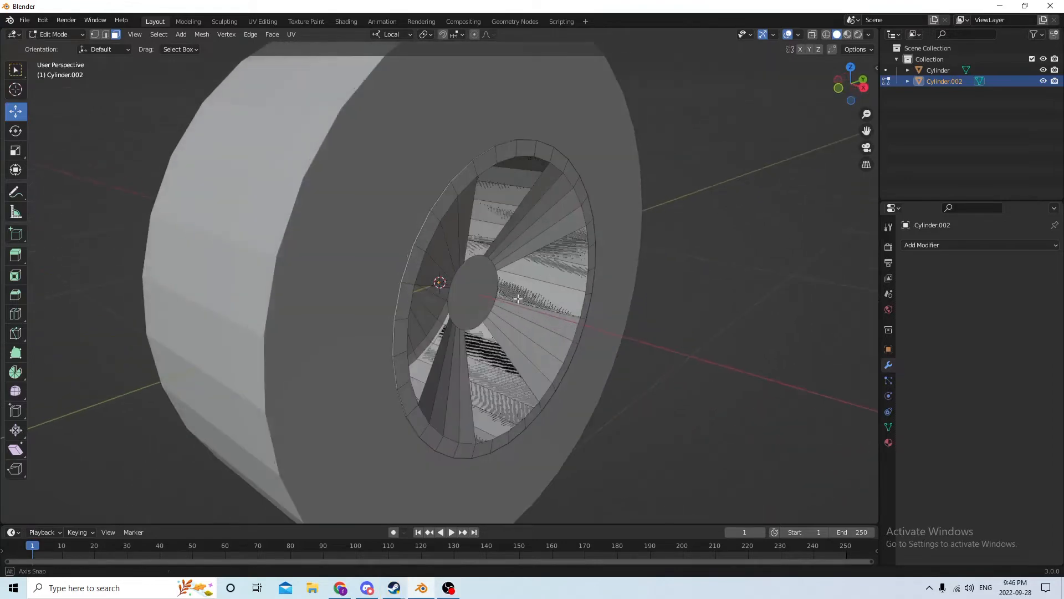
pyautogui.click(475, 282)
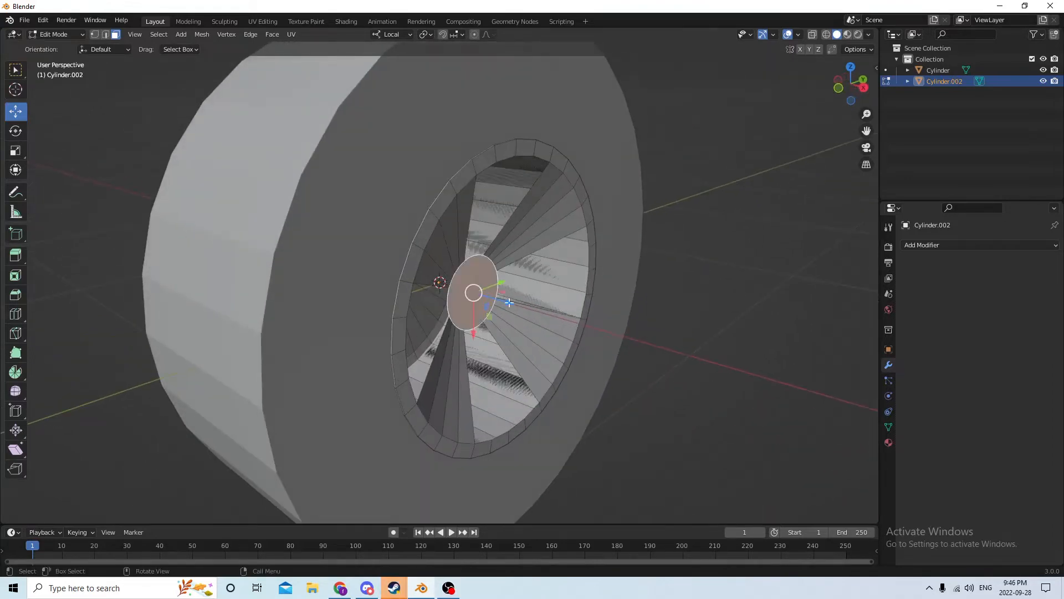
pyautogui.moveTo(509, 302); pyautogui.dragTo(460, 285)
pyautogui.moveTo(460, 285)
pyautogui.mouseDown(button='middle')
pyautogui.moveTo(380, 257)
pyautogui.moveTo(435, 280)
pyautogui.moveTo(369, 282)
pyautogui.moveTo(394, 255)
pyautogui.mouseUp(button='middle')
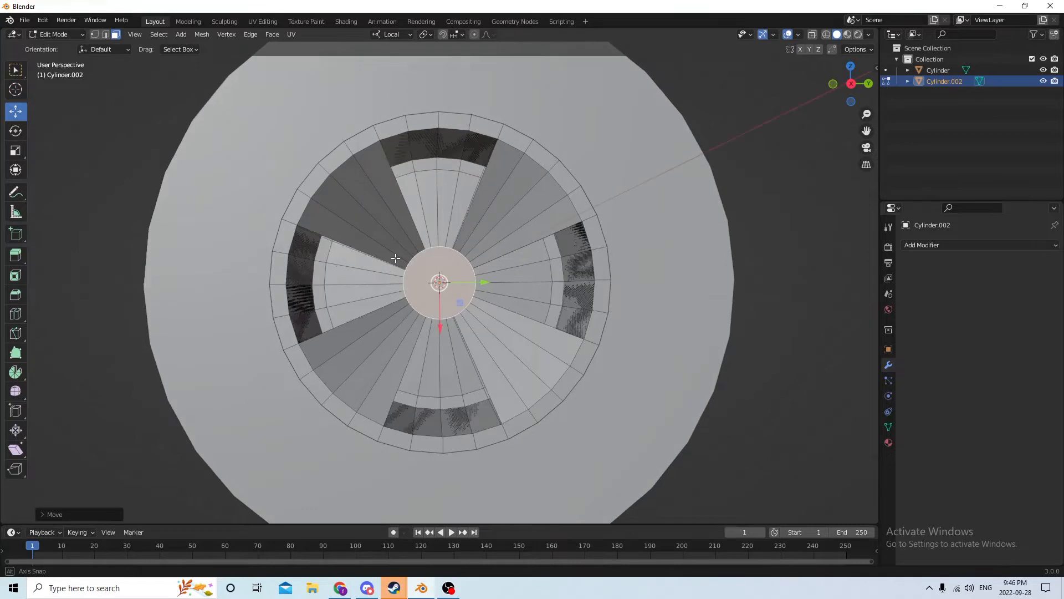
pyautogui.keyDown('shift'); pyautogui.click(529, 255); pyautogui.keyUp('shift')
pyautogui.keyDown('shift'); pyautogui.click(526, 277); pyautogui.keyUp('shift')
pyautogui.keyDown('shift'); pyautogui.click(524, 294); pyautogui.keyUp('shift')
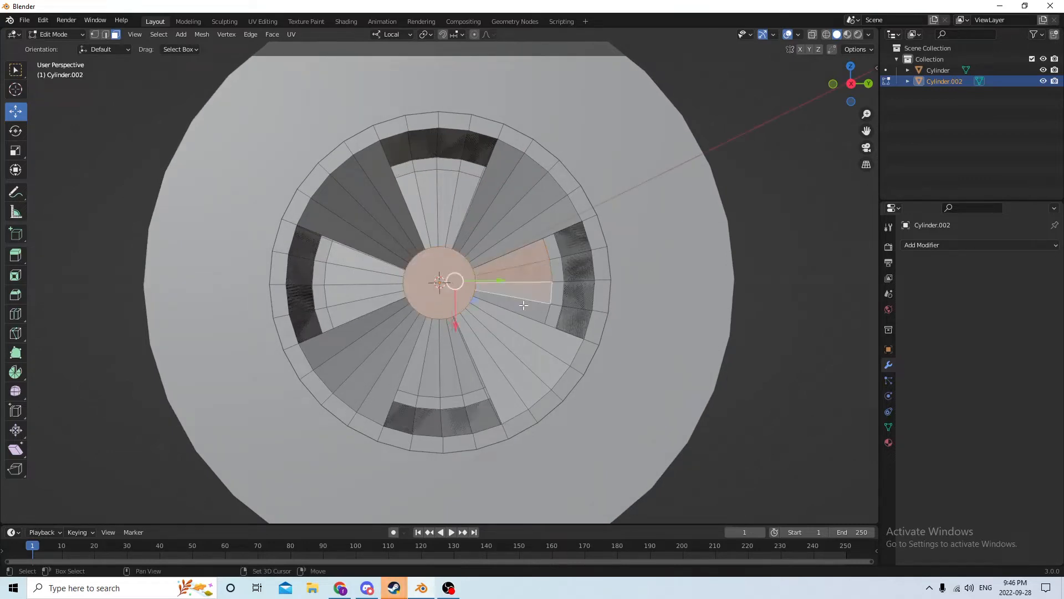
# Step: Select the four groups of four wedge faces on the hub's far side that show through the openings and delete these faces
pyautogui.click(522, 253)
pyautogui.keyDown('shift'); pyautogui.click(529, 274); pyautogui.keyUp('shift')
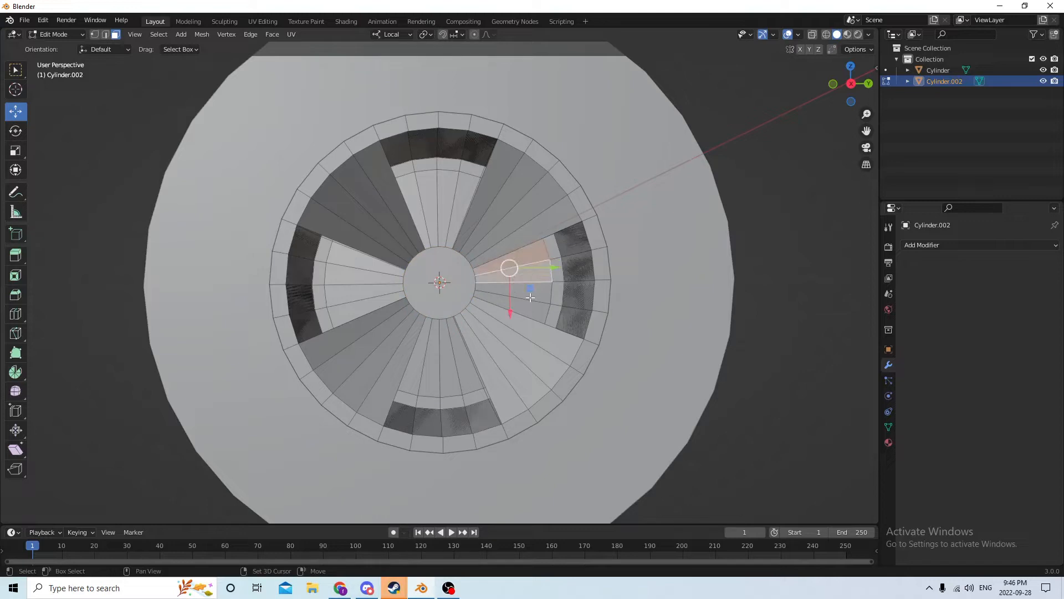
pyautogui.keyDown('shift'); pyautogui.click(531, 297); pyautogui.keyUp('shift')
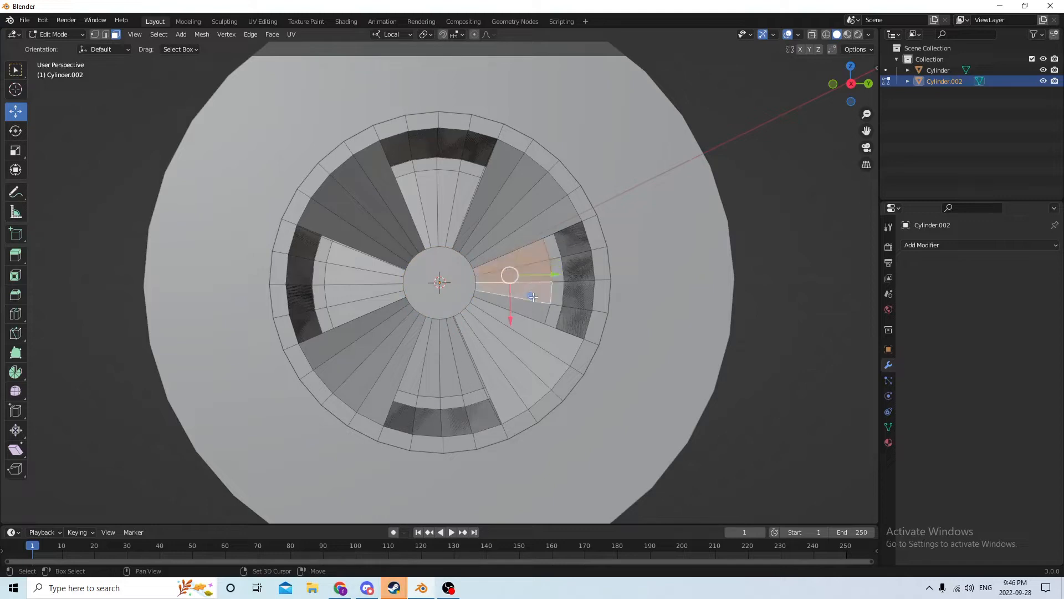
pyautogui.keyDown('shift'); pyautogui.click(352, 308); pyautogui.keyUp('shift')
pyautogui.keyDown('shift'); pyautogui.click(347, 294); pyautogui.keyUp('shift')
pyautogui.keyDown('shift'); pyautogui.click(348, 276); pyautogui.keyUp('shift')
pyautogui.keyDown('shift'); pyautogui.click(353, 253); pyautogui.keyUp('shift')
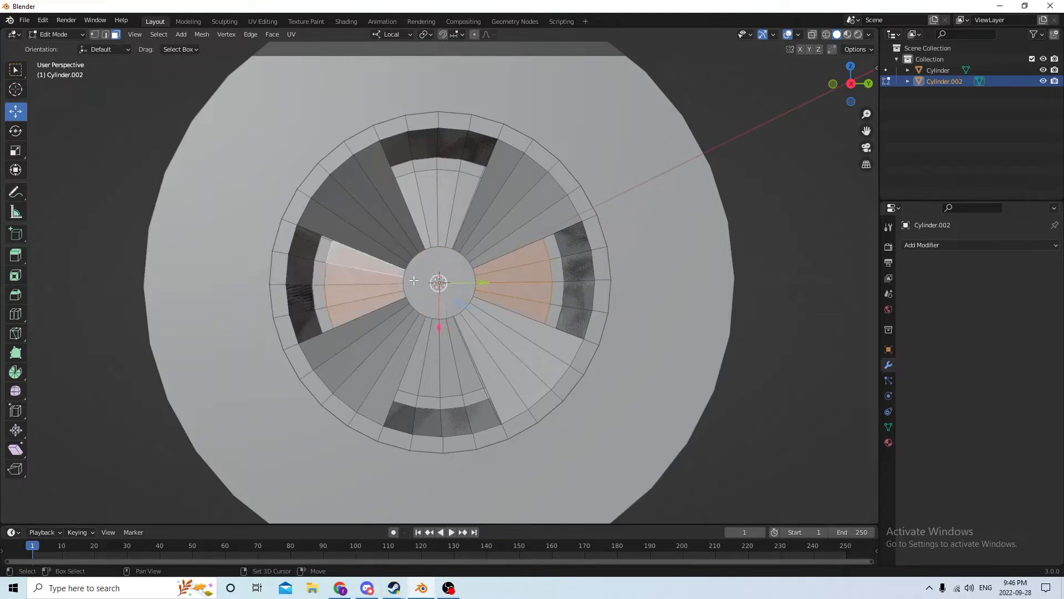
pyautogui.keyDown('shift'); pyautogui.click(432, 268); pyautogui.keyUp('shift')
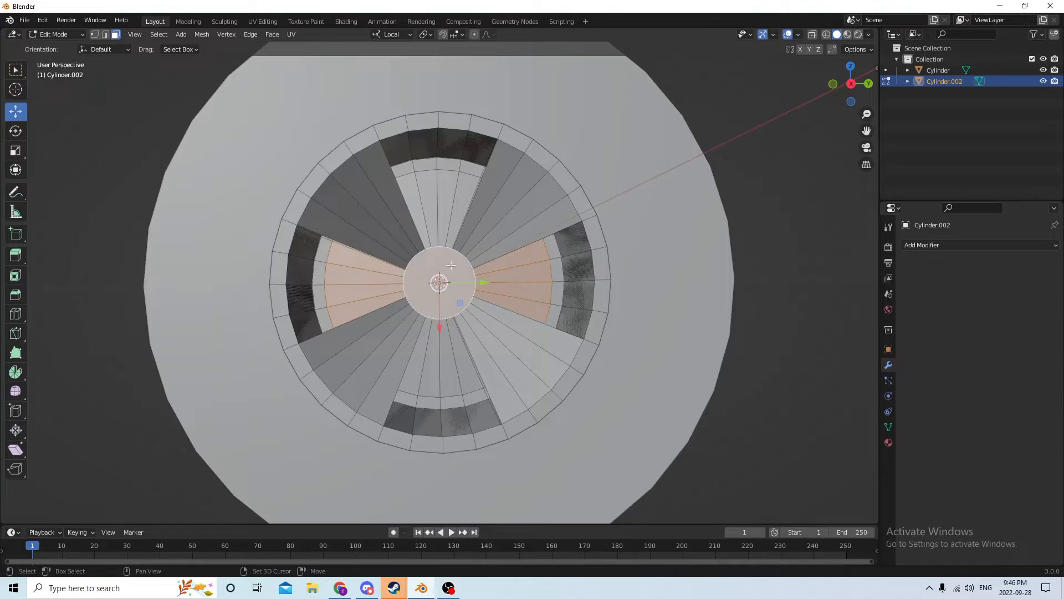
pyautogui.keyDown('shift'); pyautogui.click(417, 267); pyautogui.keyUp('shift')
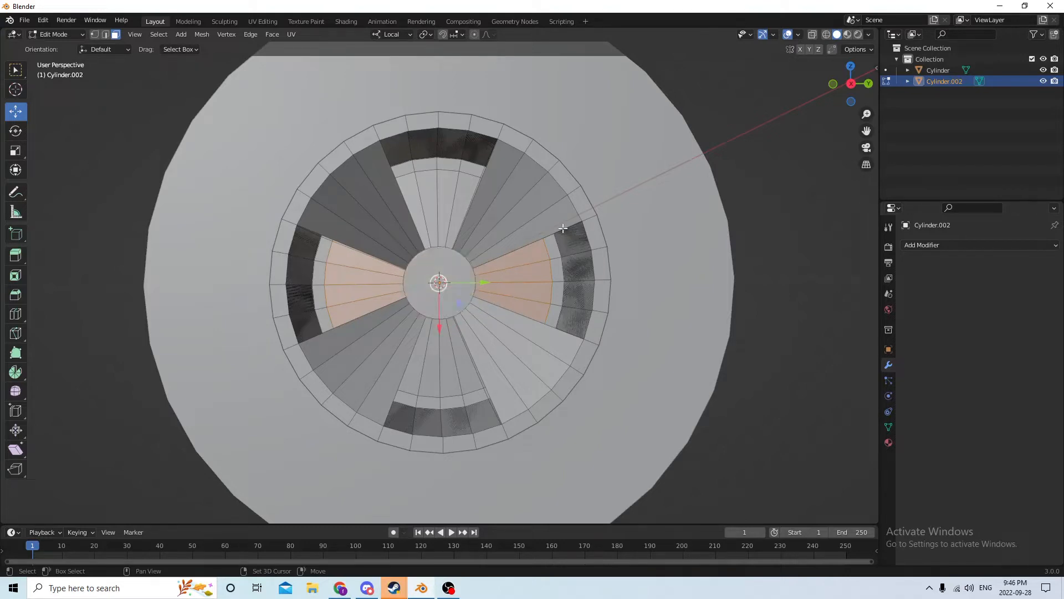
pyautogui.keyDown('shift'); pyautogui.click(413, 188); pyautogui.keyUp('shift')
pyautogui.keyDown('shift'); pyautogui.click(427, 182); pyautogui.keyUp('shift')
pyautogui.keyDown('shift'); pyautogui.click(455, 183); pyautogui.keyUp('shift')
pyautogui.keyDown('shift'); pyautogui.click(466, 184); pyautogui.keyUp('shift')
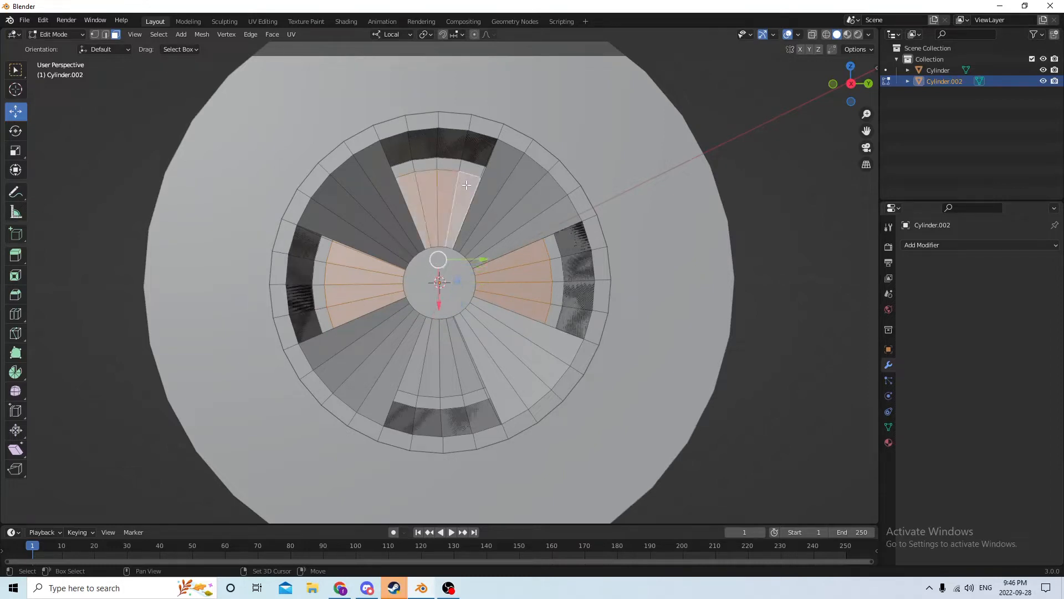
pyautogui.keyDown('shift'); pyautogui.click(413, 371); pyautogui.keyUp('shift')
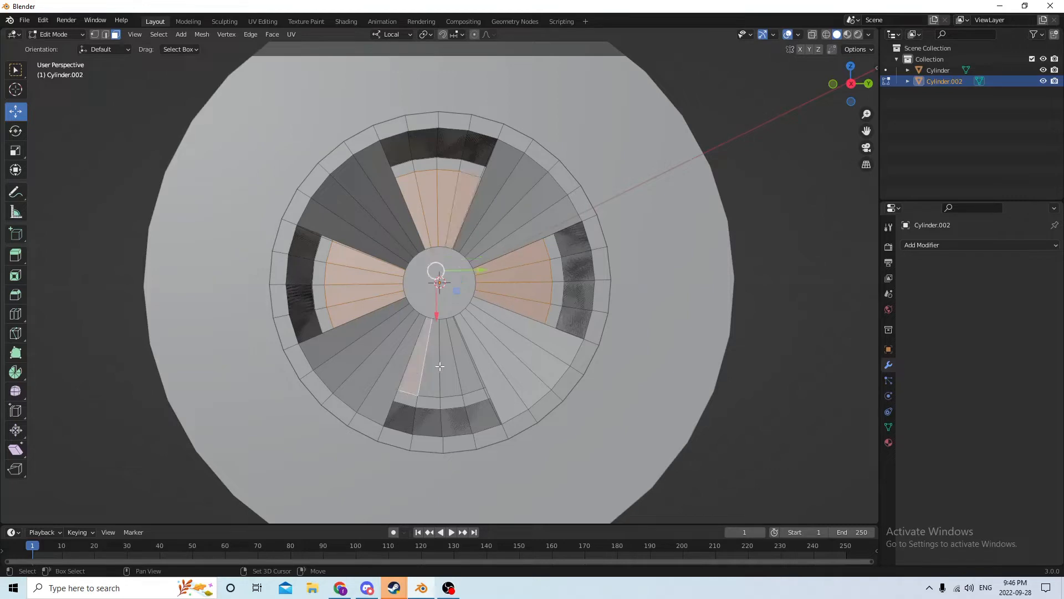
pyautogui.keyDown('shift'); pyautogui.click(428, 360); pyautogui.keyUp('shift')
pyautogui.keyDown('shift'); pyautogui.click(446, 360); pyautogui.keyUp('shift')
pyautogui.keyDown('shift'); pyautogui.click(466, 360); pyautogui.keyUp('shift')
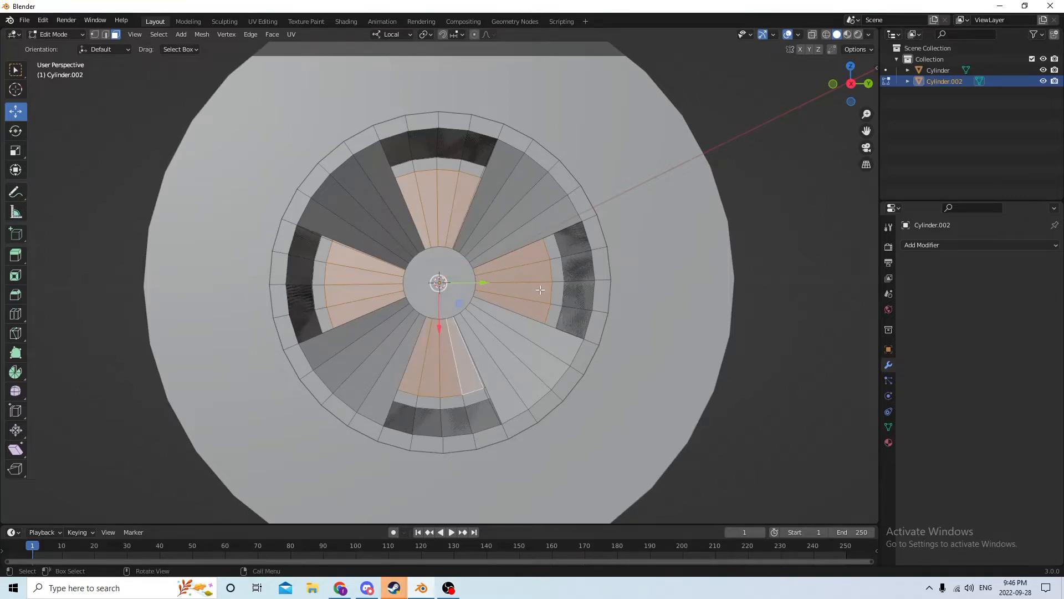
pyautogui.press('x')
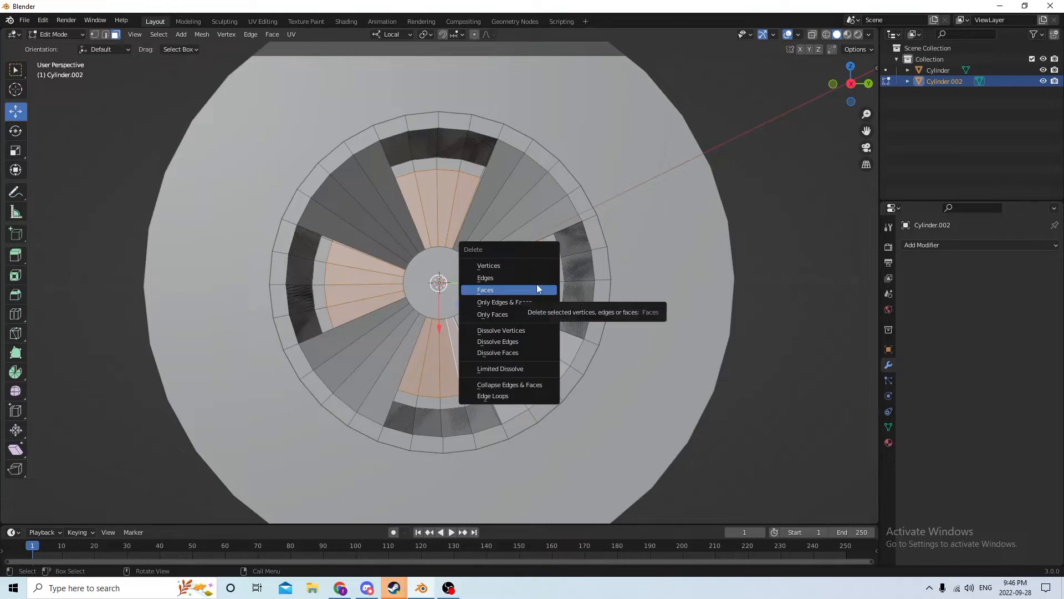
pyautogui.click(535, 284)
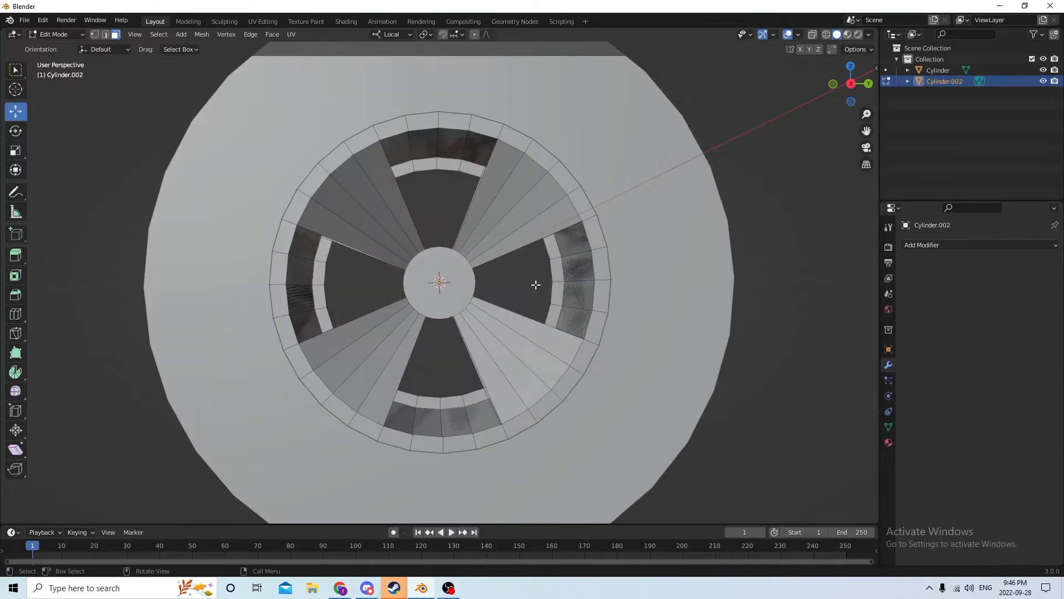
# Step: In edge select mode, select the rim edges of both central hub faces at the +Y opening and fill the gap between them
pyautogui.moveTo(535, 284); pyautogui.dragTo(422, 304, button='middle')
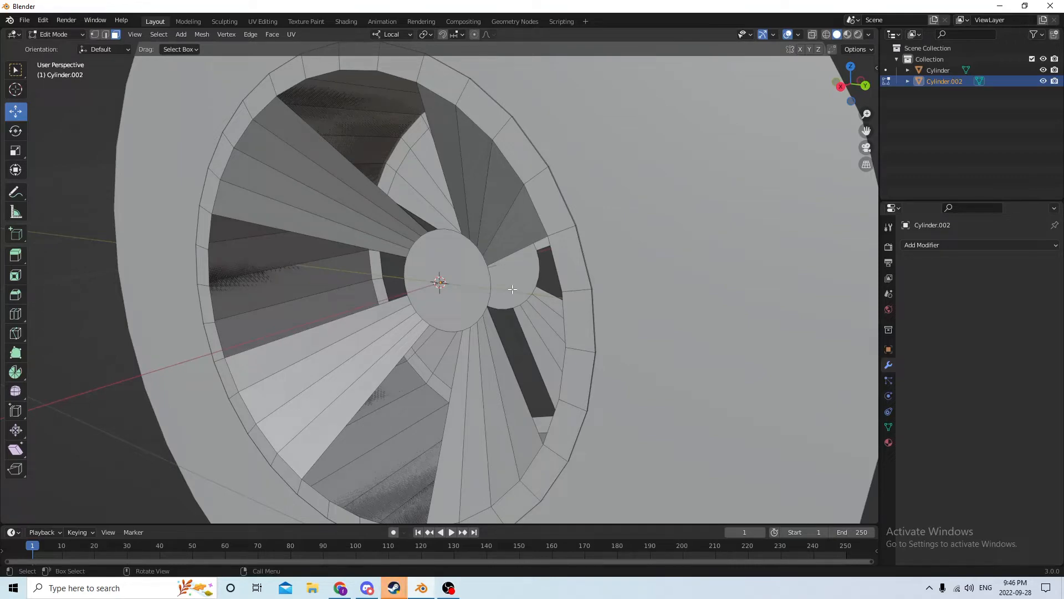
pyautogui.scroll(3, 580, 349)
pyautogui.moveTo(579, 349); pyautogui.dragTo(411, 270, button='middle')
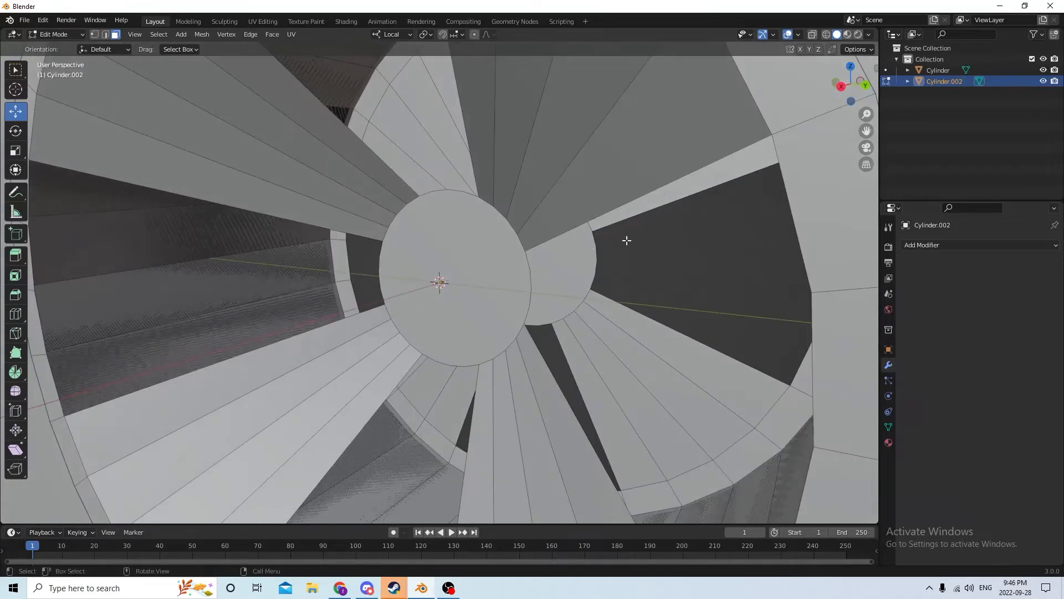
pyautogui.click(105, 34)
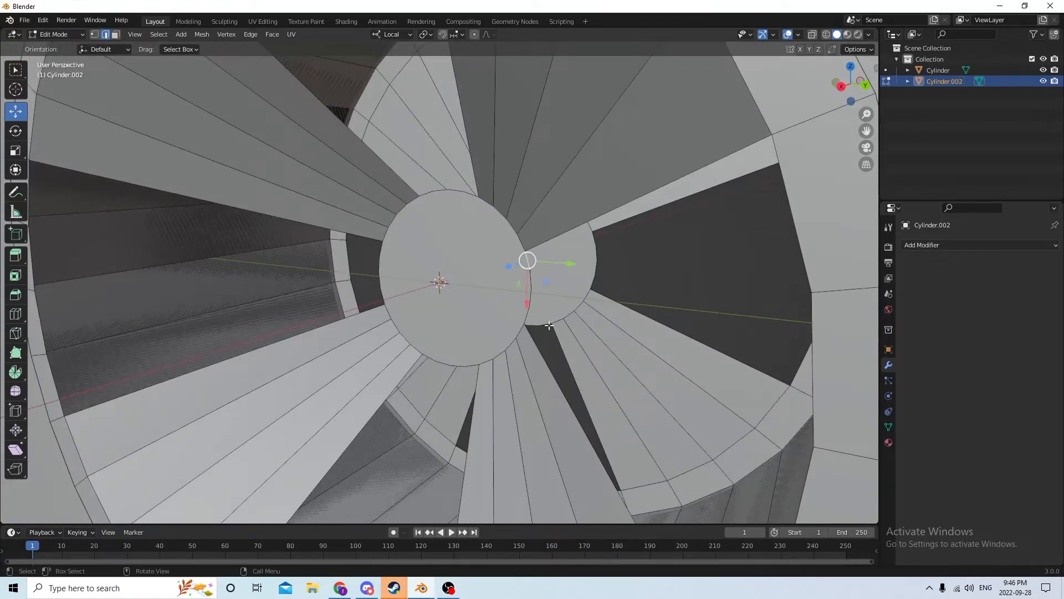
pyautogui.moveTo(532, 299); pyautogui.dragTo(534, 307, button='middle')
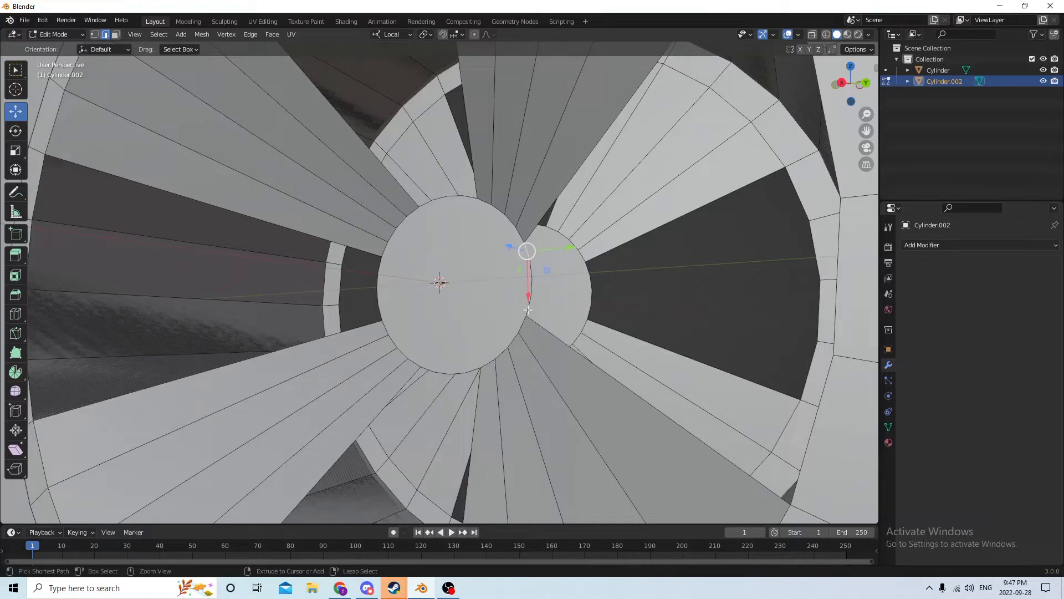
pyautogui.keyDown('ctrl'); pyautogui.click(527, 310); pyautogui.keyUp('ctrl')
pyautogui.moveTo(530, 302); pyautogui.dragTo(509, 266, button='middle')
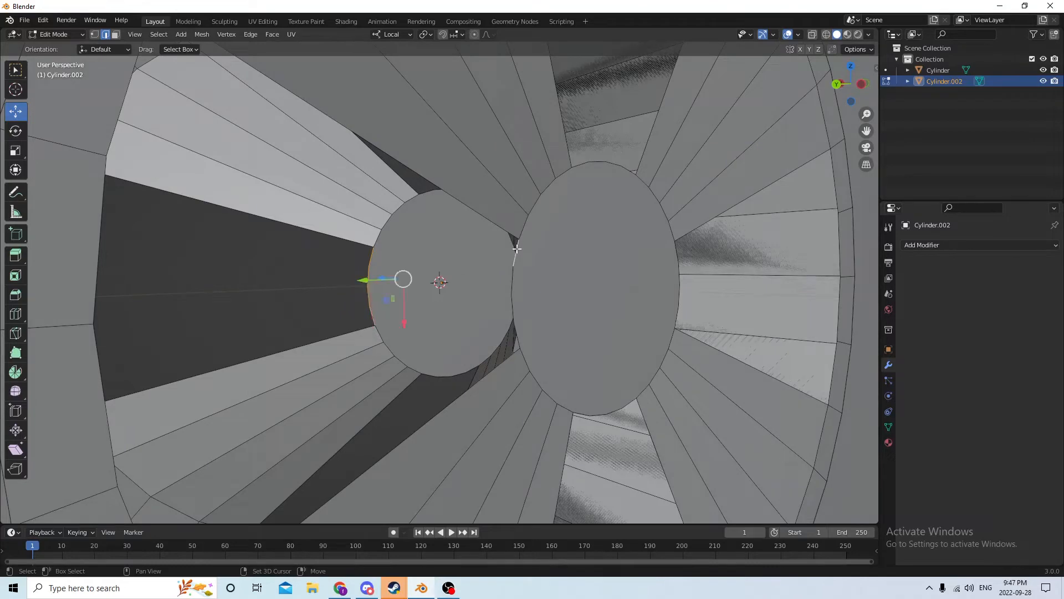
pyautogui.moveTo(518, 252); pyautogui.dragTo(529, 273, button='middle')
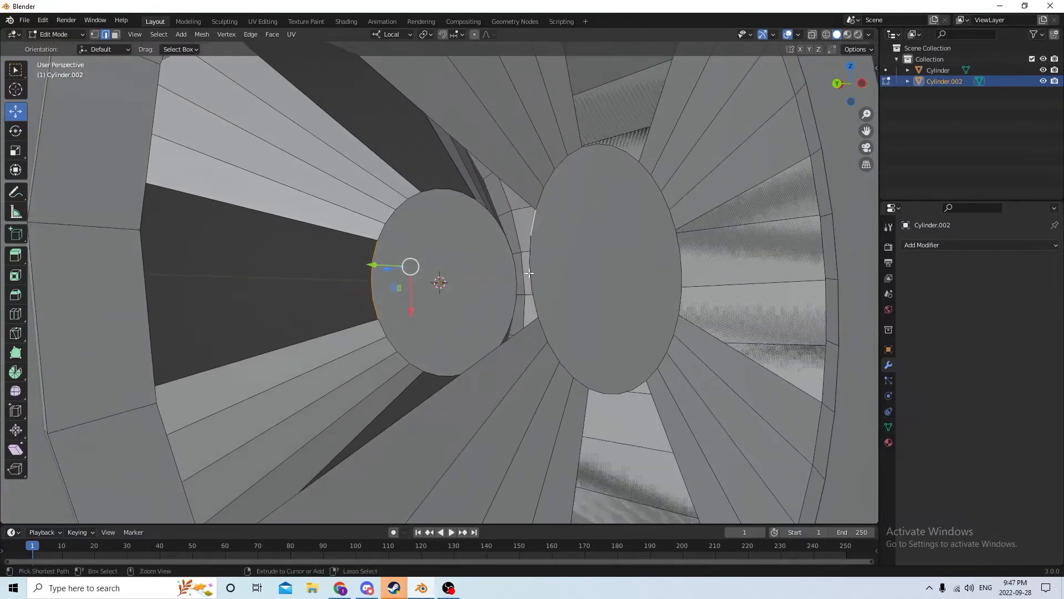
pyautogui.keyDown('ctrl'); pyautogui.click(533, 304); pyautogui.keyUp('ctrl')
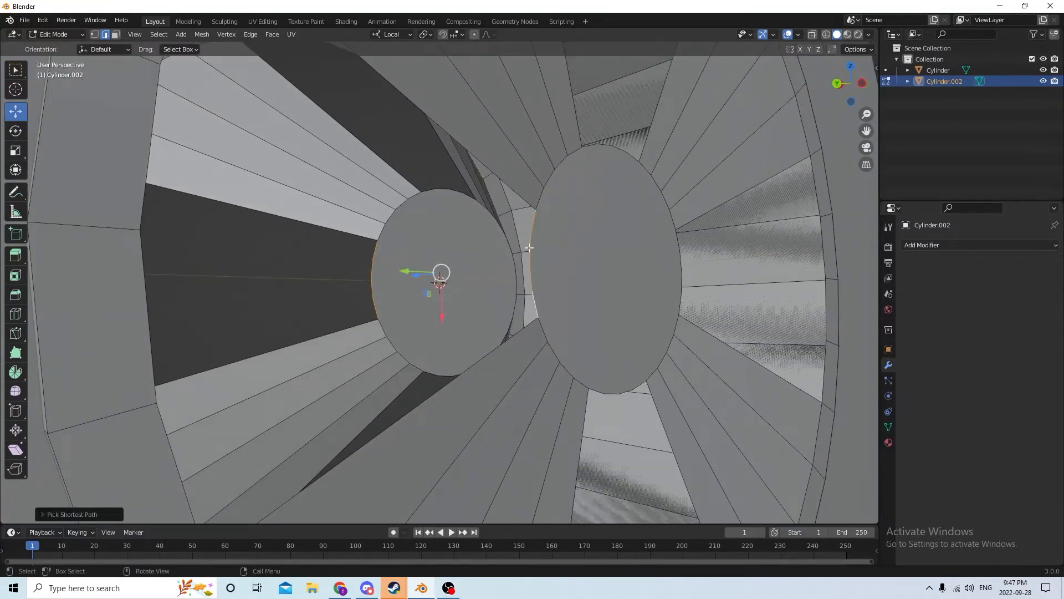
pyautogui.moveTo(525, 249); pyautogui.dragTo(570, 185, button='middle')
pyautogui.keyDown('ctrl'); pyautogui.click(496, 262); pyautogui.keyUp('ctrl')
# Step: Select the upper front and rear spoke edges and the adjoining hub edge at the +Y opening and fill a face between them
pyautogui.click(635, 250)
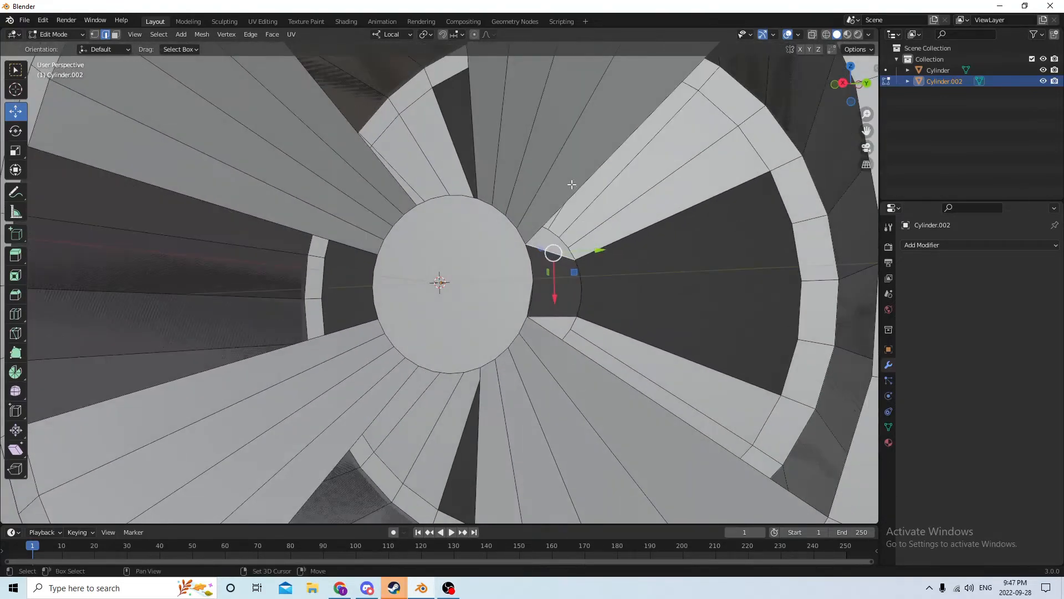
pyautogui.keyDown('shift'); pyautogui.click(579, 194); pyautogui.keyUp('shift')
pyautogui.keyDown('shift'); pyautogui.click(616, 239); pyautogui.keyUp('shift')
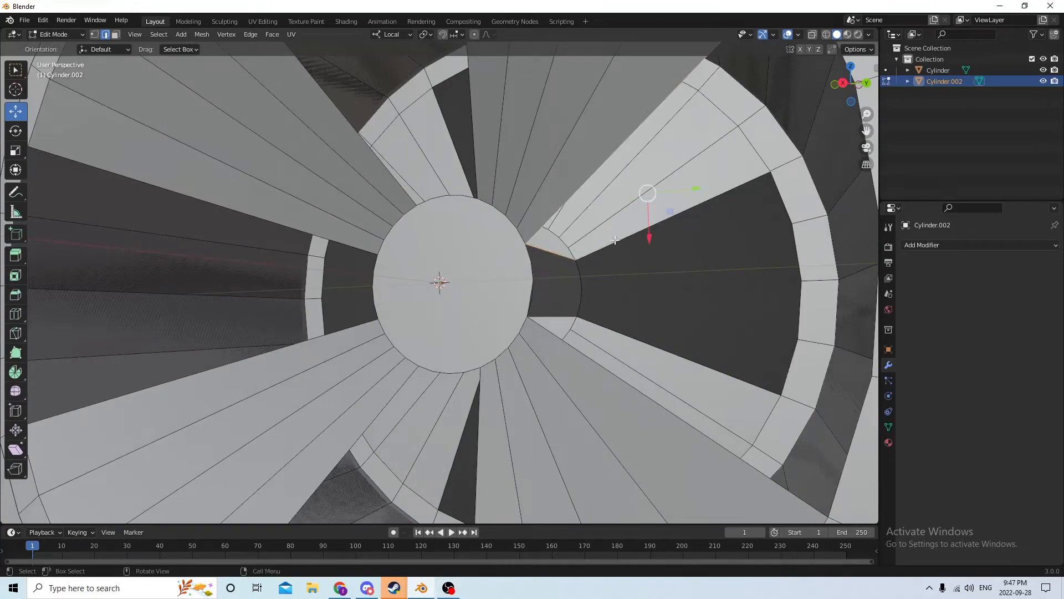
pyautogui.press('f')
pyautogui.scroll(-1, 659, 193)
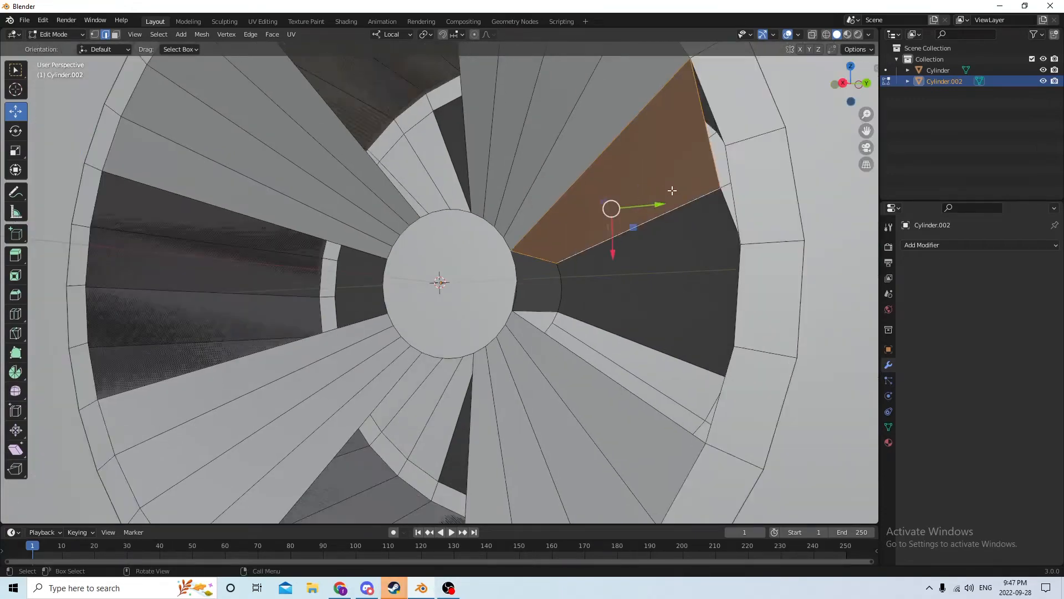
# Step: Select the lower front and rear spoke edges and the adjoining hub edge at the +Y opening and fill a face between them
pyautogui.moveTo(673, 190); pyautogui.dragTo(416, 271, button='middle')
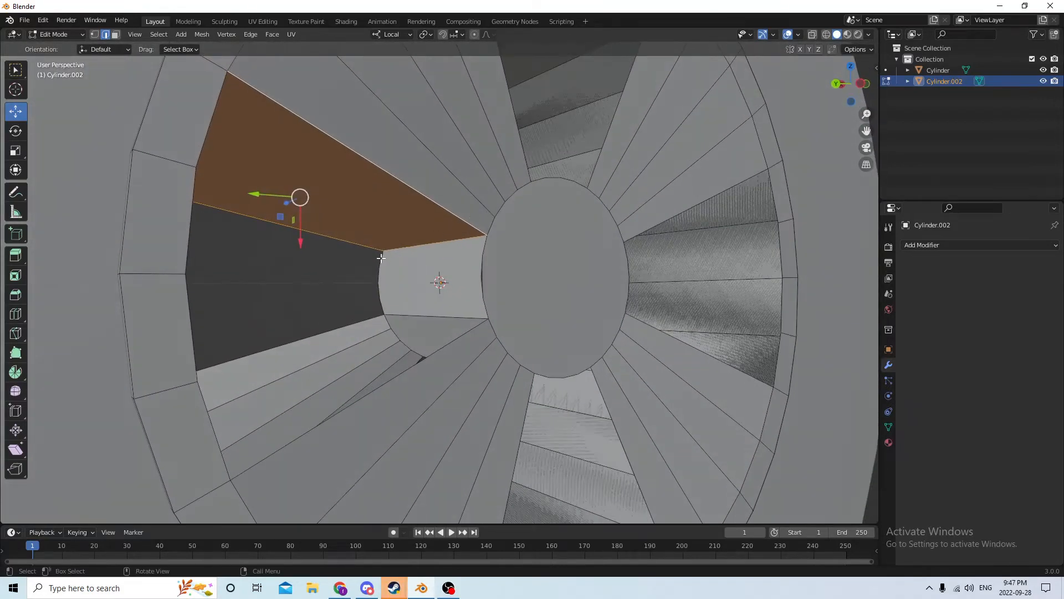
pyautogui.click(362, 319)
pyautogui.moveTo(365, 314)
pyautogui.mouseDown(button='middle')
pyautogui.moveTo(351, 314)
pyautogui.moveTo(368, 325)
pyautogui.mouseUp(button='middle')
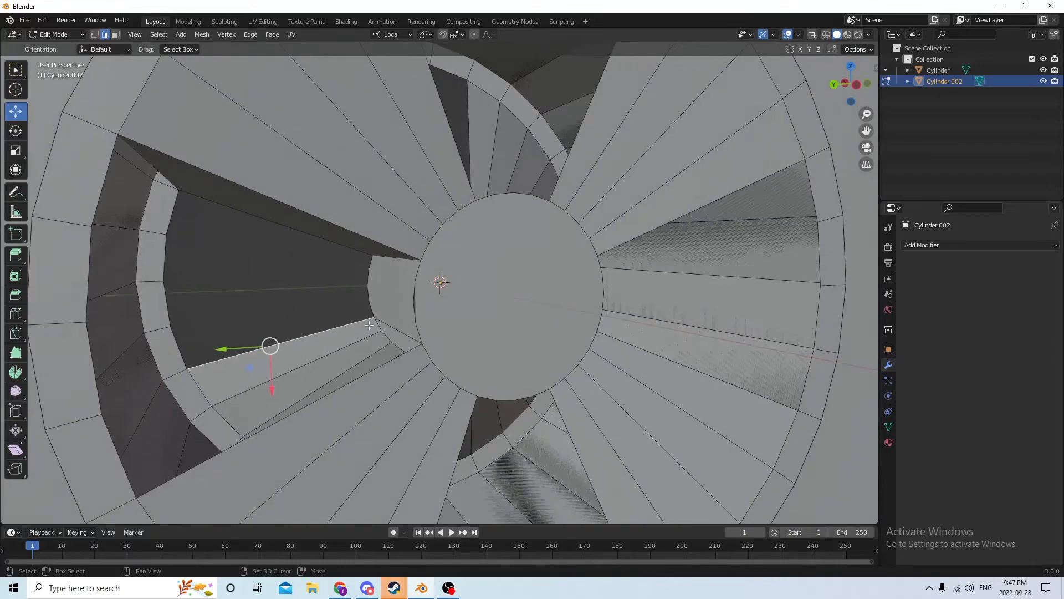
pyautogui.keyDown('shift'); pyautogui.click(398, 330); pyautogui.keyUp('shift')
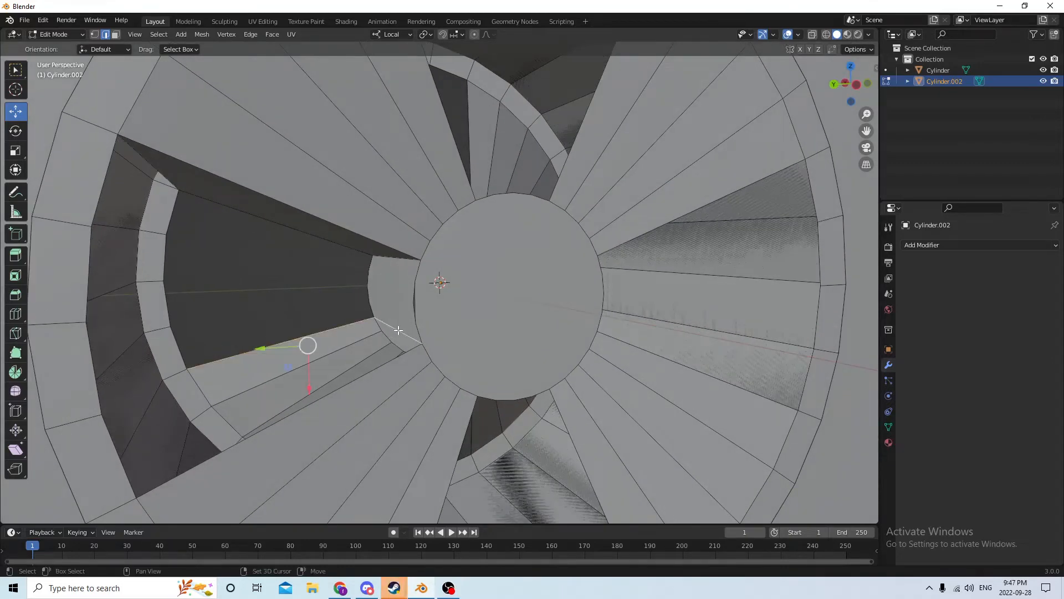
pyautogui.keyDown('shift'); pyautogui.click(379, 368); pyautogui.keyUp('shift')
pyautogui.press('f')
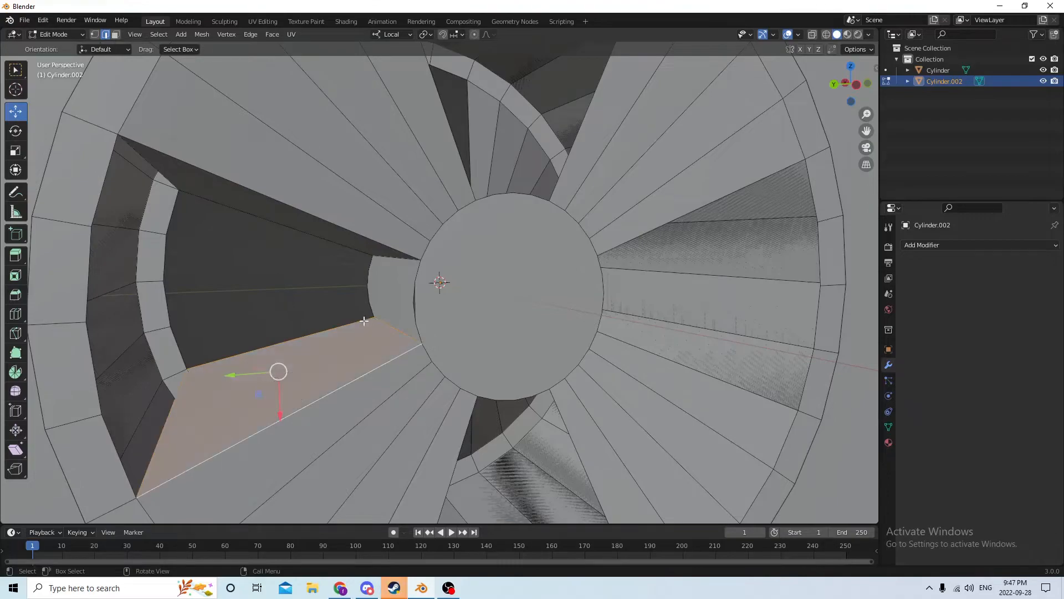
# Step: Select the rim edges of both central hub faces at the -X opening and fill the gap between them
pyautogui.moveTo(369, 328); pyautogui.dragTo(330, 354, button='middle')
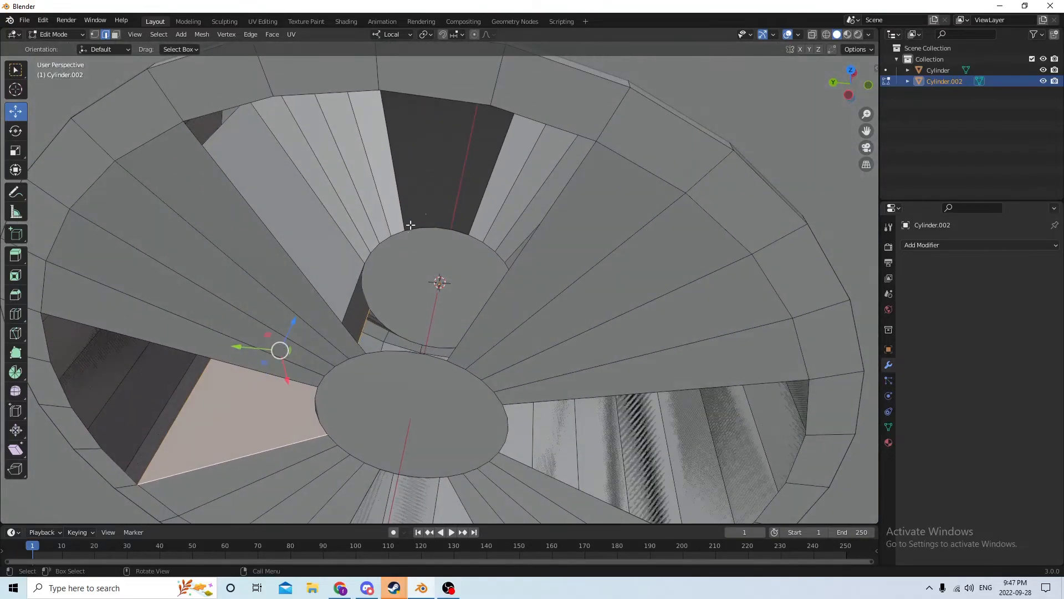
pyautogui.moveTo(401, 214); pyautogui.dragTo(497, 339, button='middle')
pyautogui.click(408, 201)
pyautogui.keyDown('ctrl'); pyautogui.click(475, 190); pyautogui.keyUp('ctrl')
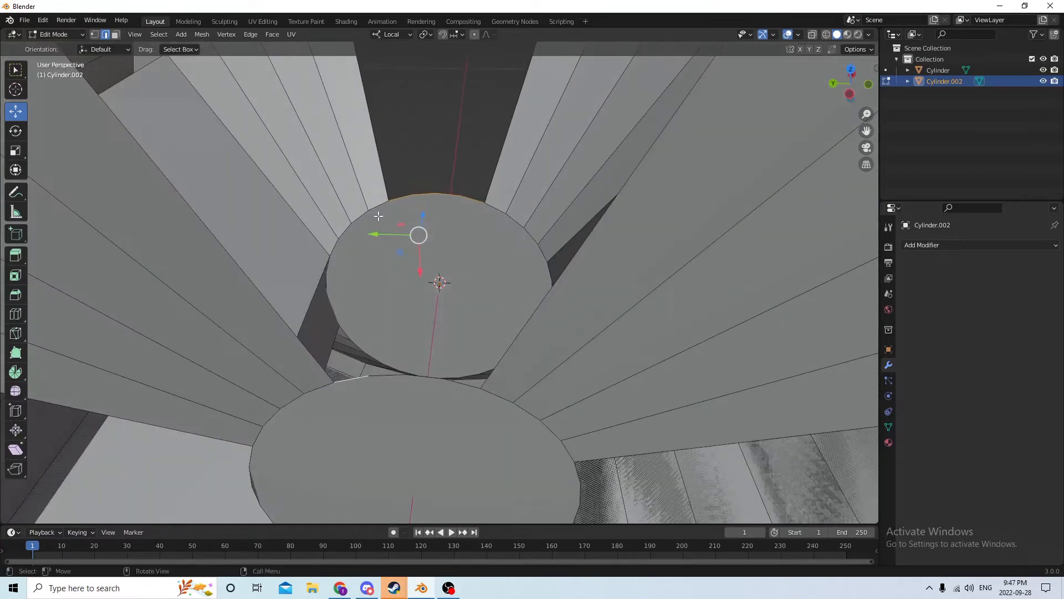
pyautogui.keyDown('ctrl'); pyautogui.click(467, 384); pyautogui.keyUp('ctrl')
pyautogui.moveTo(467, 384); pyautogui.dragTo(185, 292, button='middle')
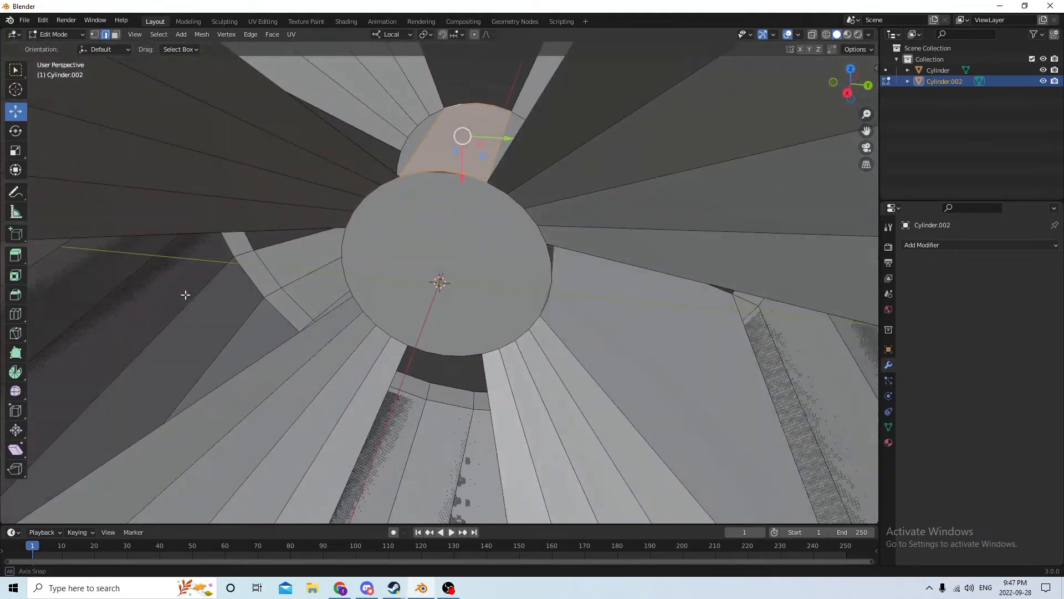
# Step: Fill a wall between the front and rear spoke edges and the adjoining hub edge on the +Y side of the -X opening
pyautogui.moveTo(523, 157); pyautogui.dragTo(449, 74, button='middle')
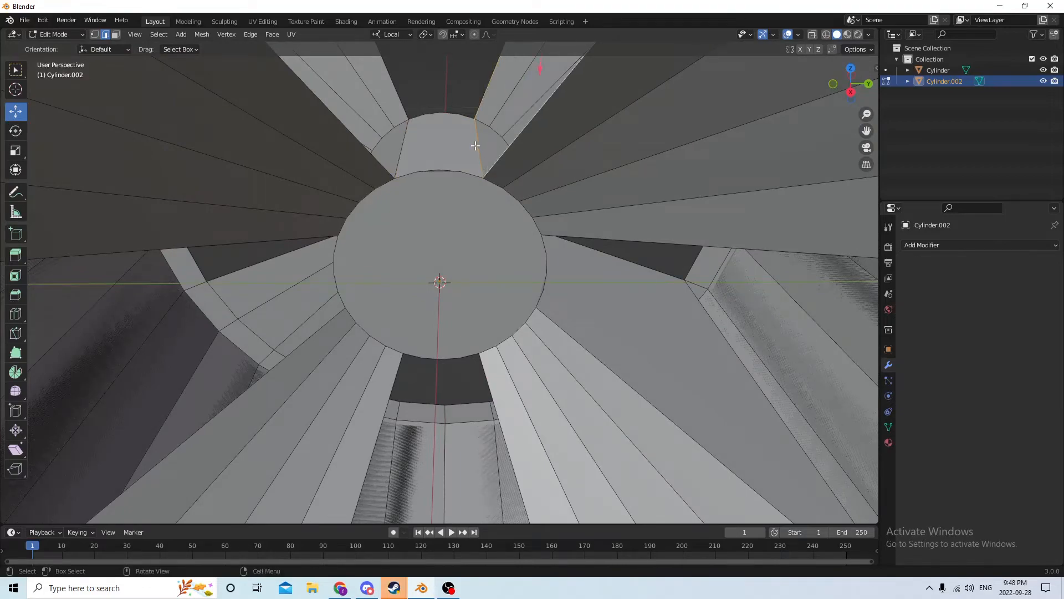
pyautogui.moveTo(476, 144); pyautogui.dragTo(576, 161, button='middle')
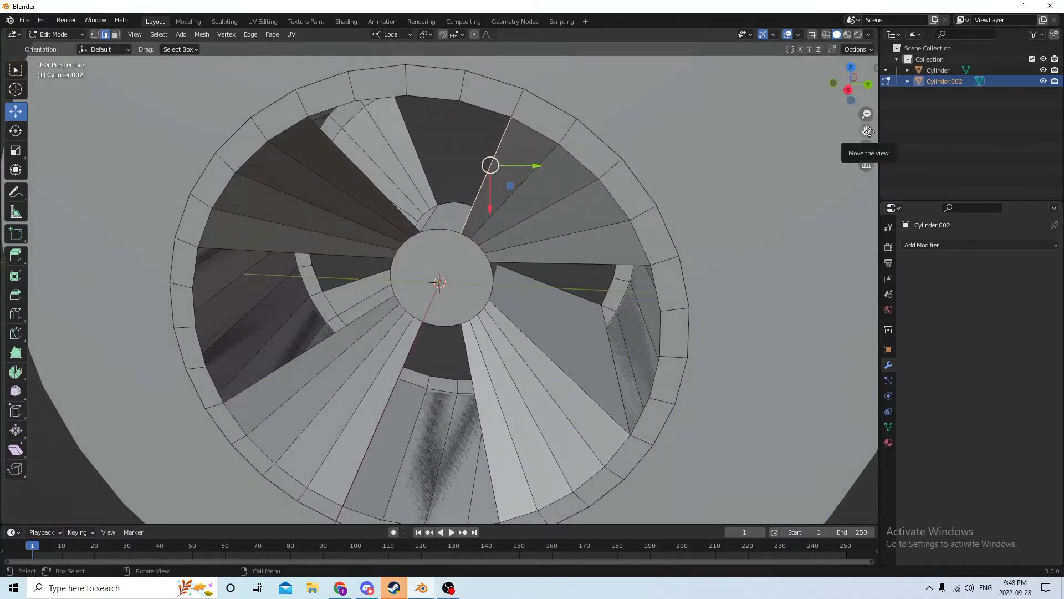
pyautogui.moveTo(866, 131); pyautogui.dragTo(747, 105)
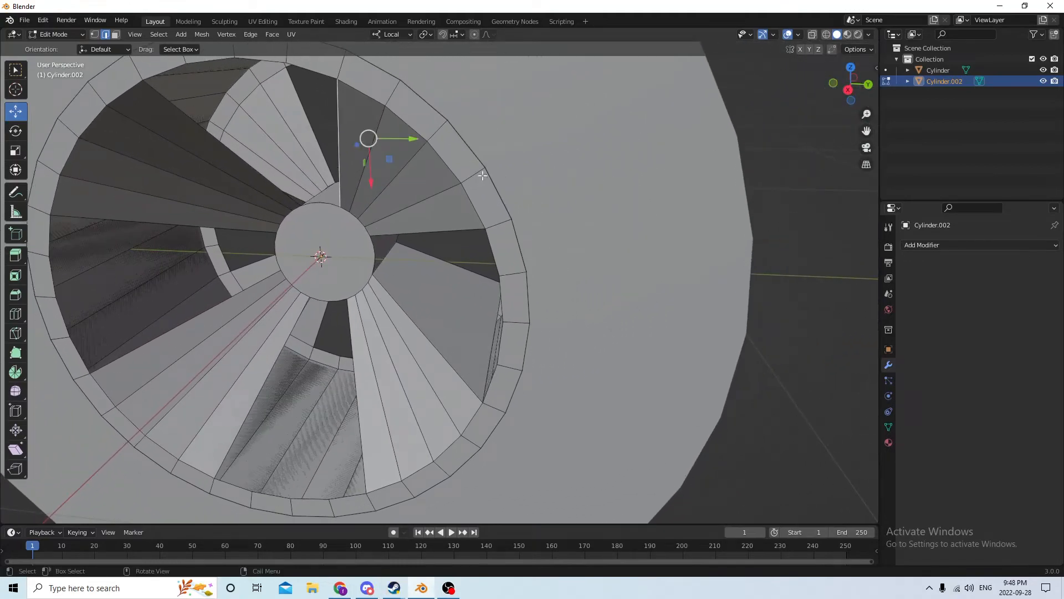
pyautogui.moveTo(485, 174)
pyautogui.mouseDown(button='middle')
pyautogui.moveTo(555, 149)
pyautogui.moveTo(502, 173)
pyautogui.mouseUp(button='middle')
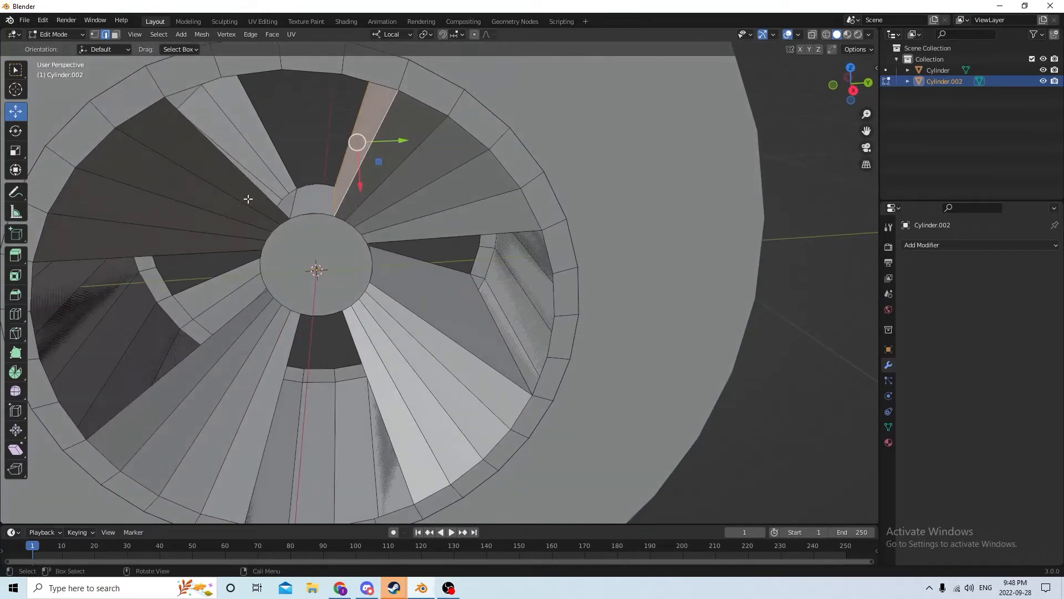
# Step: Select the front and rear spoke edges and the hub edge on the -Y side of the -X opening and fill a wall between them
pyautogui.click(276, 144)
pyautogui.keyDown('shift'); pyautogui.click(296, 201); pyautogui.keyUp('shift')
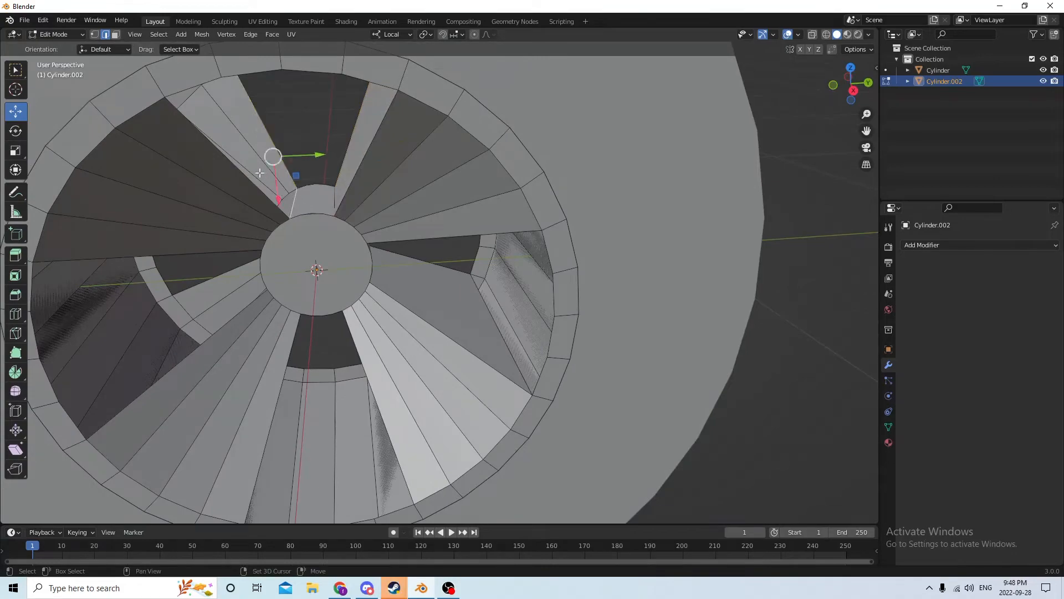
pyautogui.keyDown('shift'); pyautogui.click(232, 165); pyautogui.keyUp('shift')
pyautogui.moveTo(226, 169); pyautogui.dragTo(299, 124, button='middle')
pyautogui.press('f')
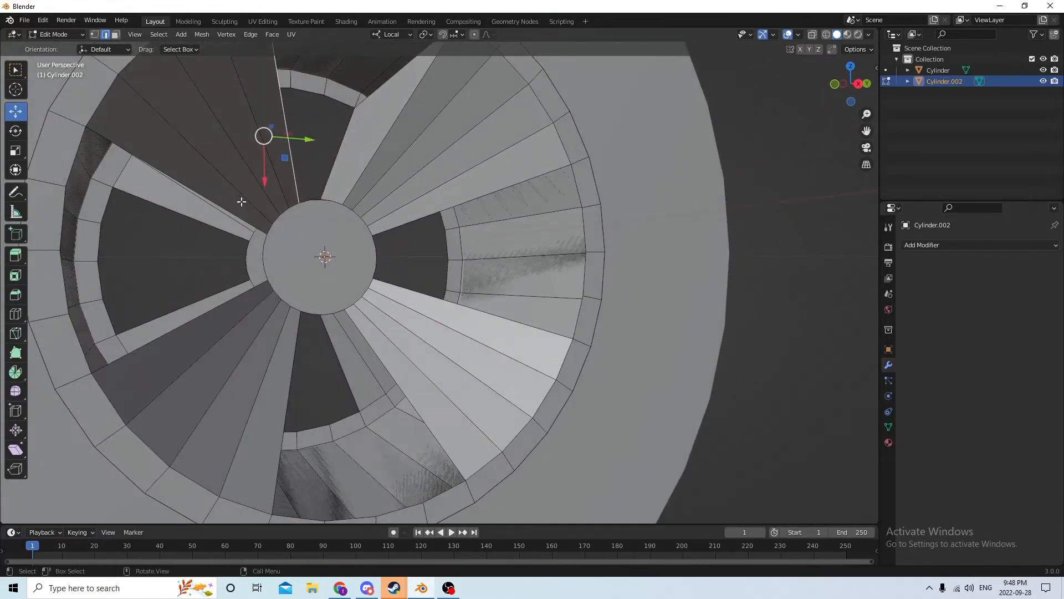
# Step: Select the front and rear outer rim edges of the +Y opening and fill a face between them
pyautogui.moveTo(241, 201); pyautogui.dragTo(641, 202, button='middle')
pyautogui.click(455, 235)
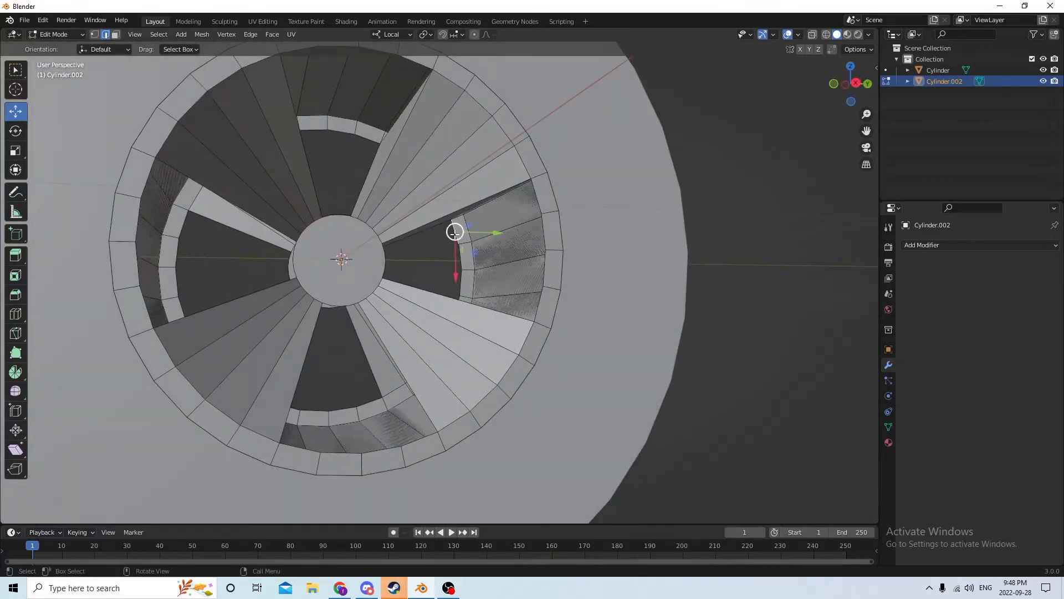
pyautogui.moveTo(454, 235); pyautogui.dragTo(479, 279, button='middle')
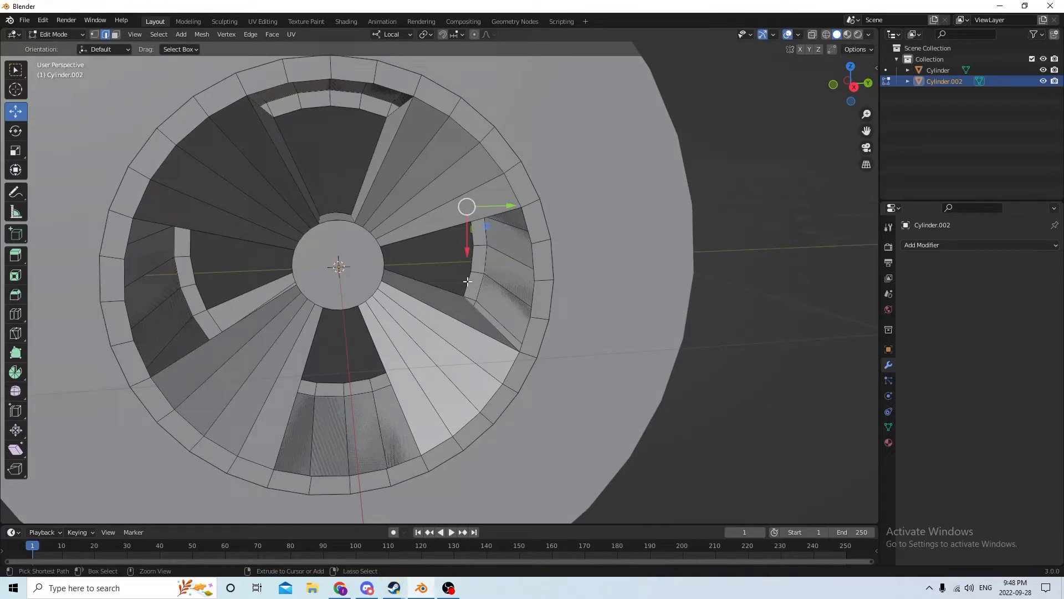
pyautogui.keyDown('ctrl'); pyautogui.click(467, 281); pyautogui.keyUp('ctrl')
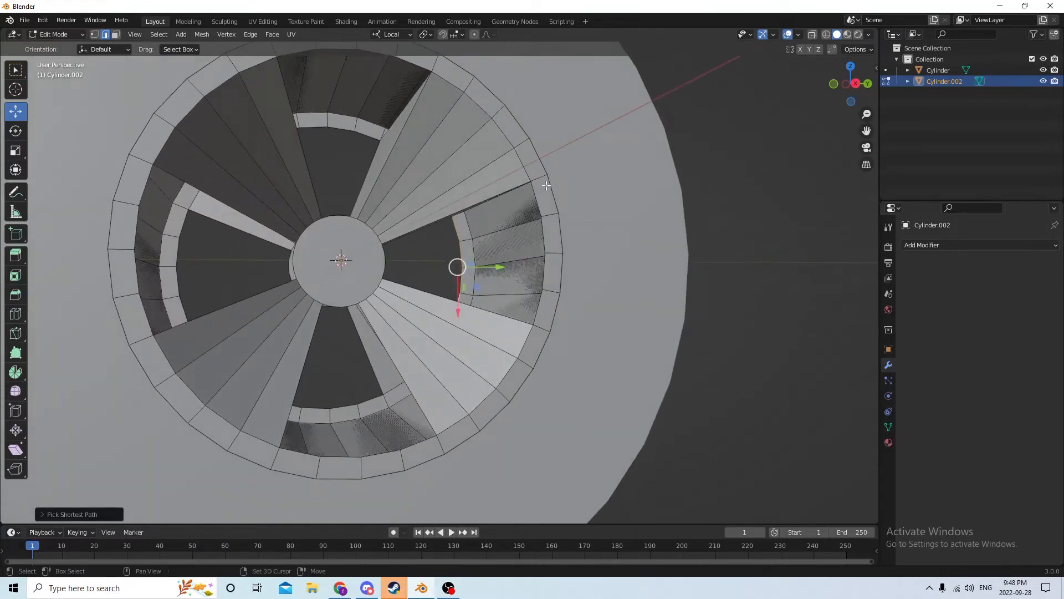
pyautogui.keyDown('shift'); pyautogui.click(535, 193); pyautogui.keyUp('shift')
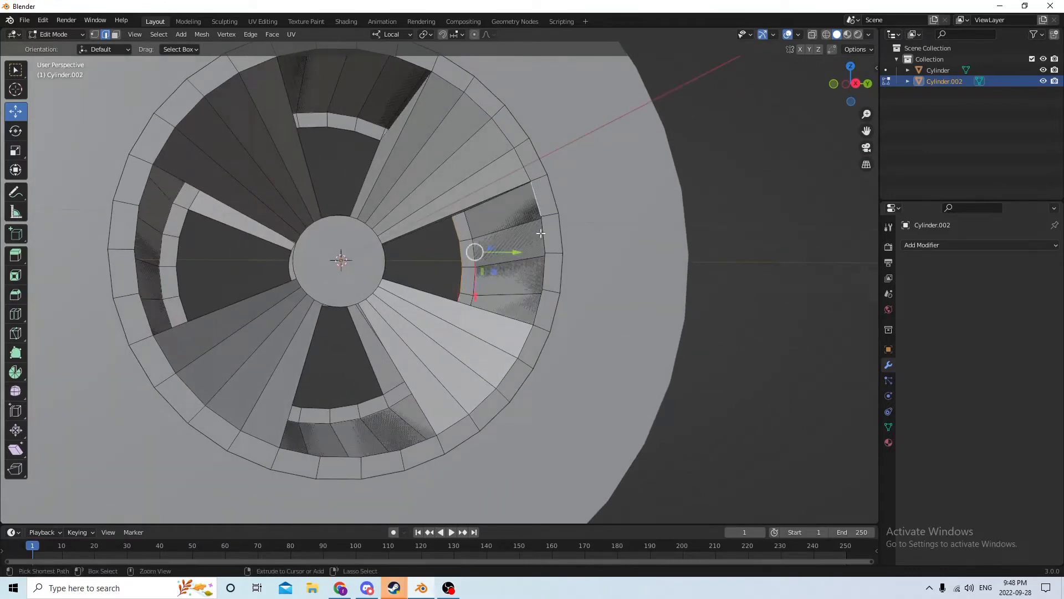
pyautogui.keyDown('ctrl'); pyautogui.click(534, 307); pyautogui.keyUp('ctrl')
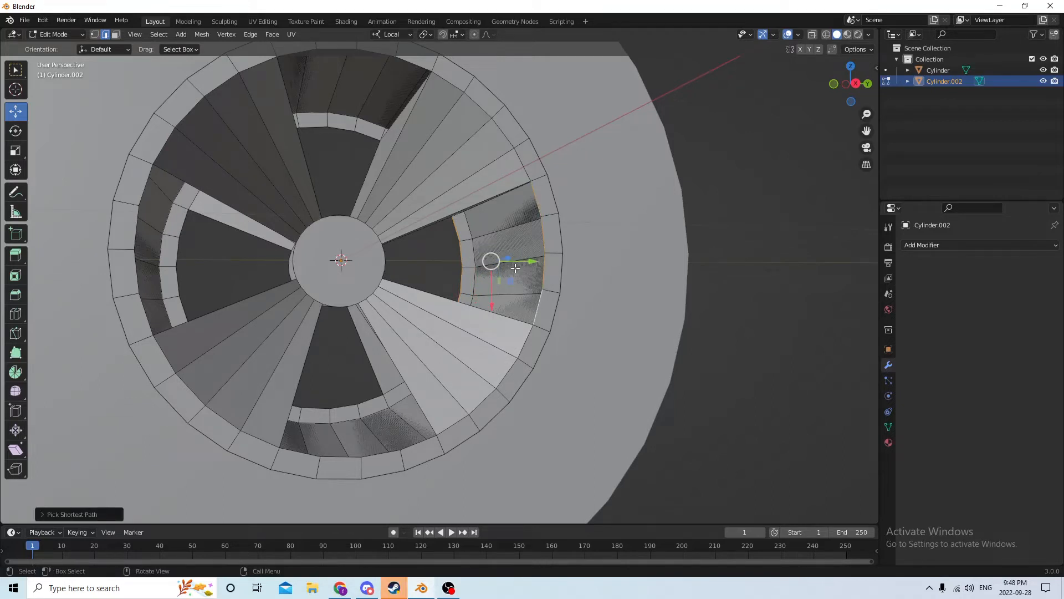
pyautogui.press('f')
pyautogui.moveTo(511, 255); pyautogui.dragTo(550, 225, button='middle')
pyautogui.click(710, 206)
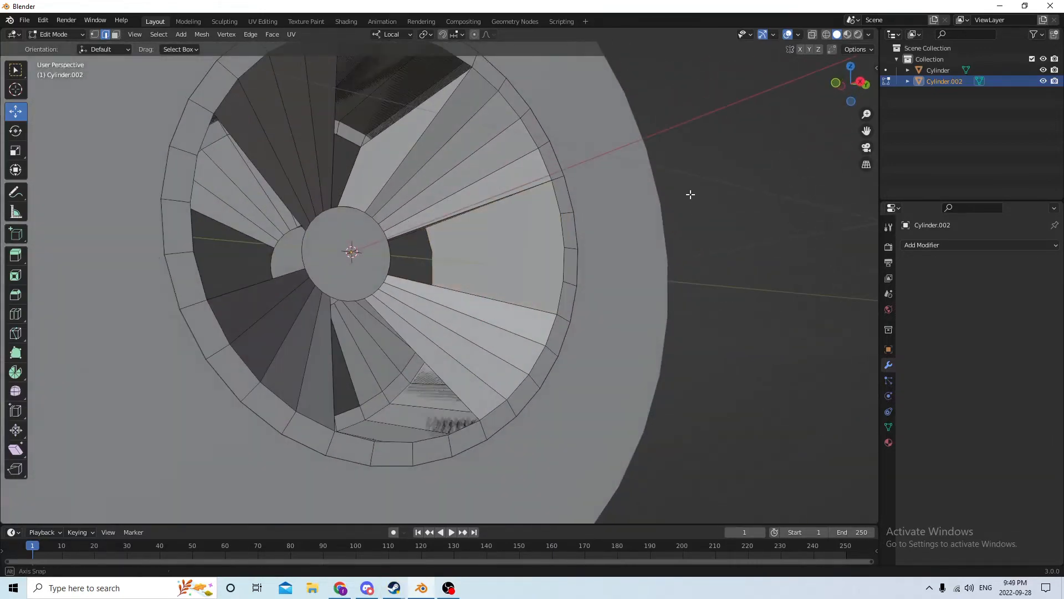
# Step: Select the front and rear outer rim edges of the -X opening, fill a face between them, and clear the selection
pyautogui.moveTo(691, 194); pyautogui.dragTo(331, 130, button='middle')
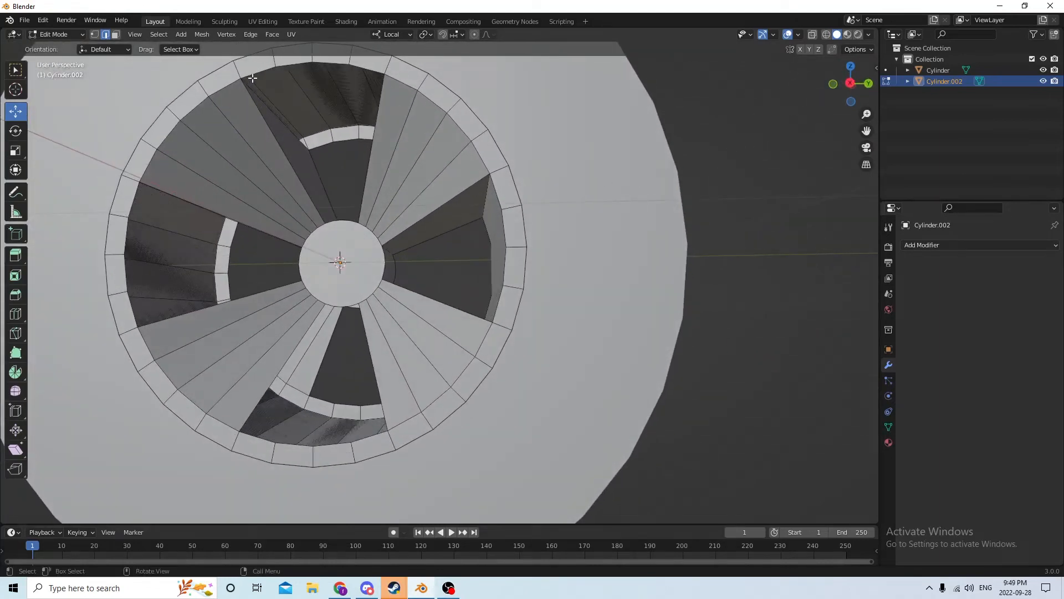
pyautogui.moveTo(253, 75); pyautogui.dragTo(266, 88, button='middle')
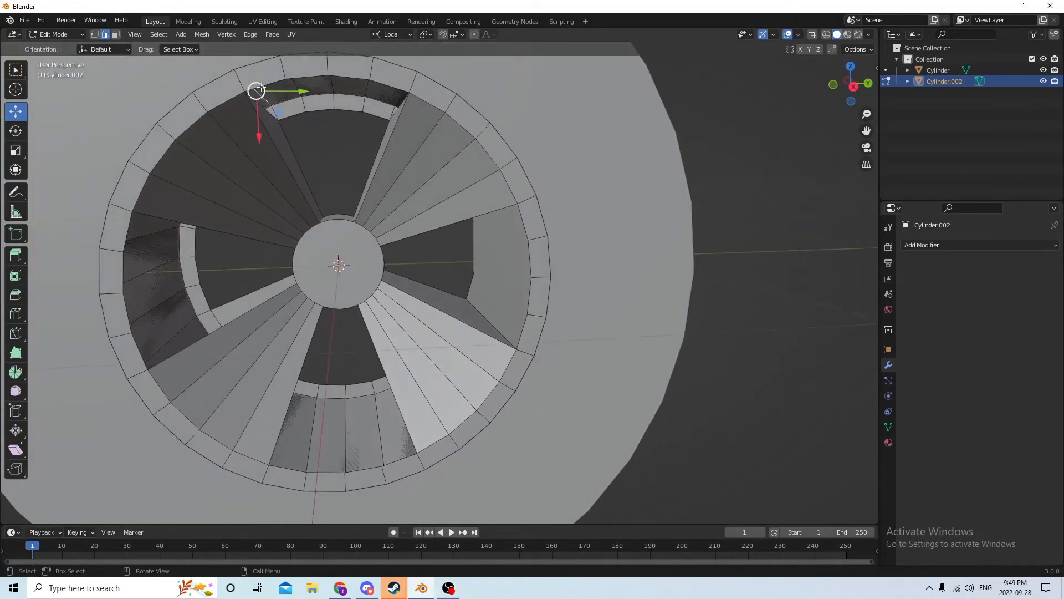
pyautogui.click(260, 85)
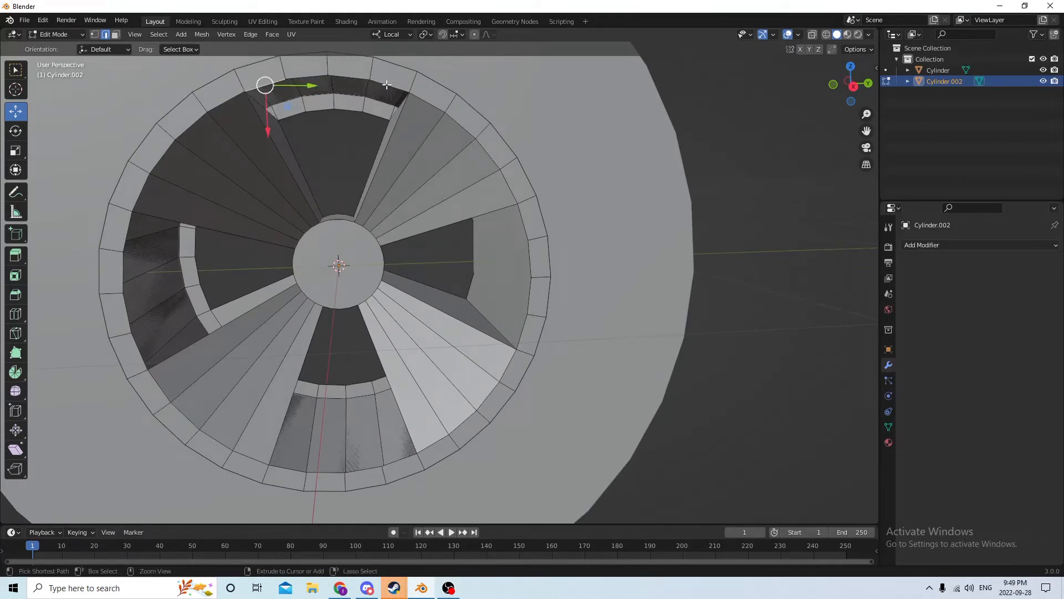
pyautogui.keyDown('ctrl'); pyautogui.click(387, 85); pyautogui.keyUp('ctrl')
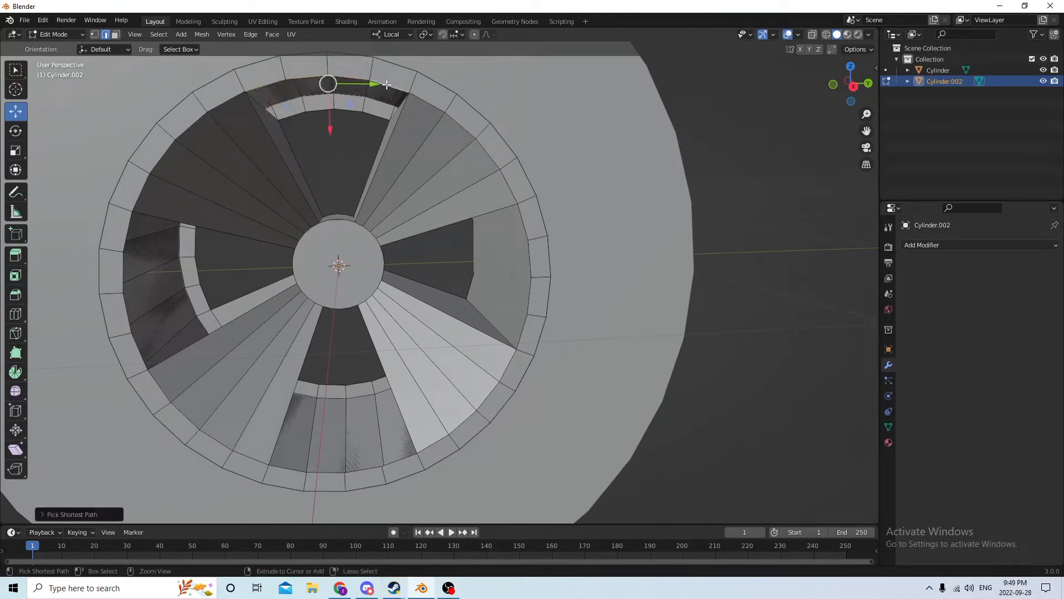
pyautogui.keyDown('shift'); pyautogui.click(289, 113); pyautogui.keyUp('shift')
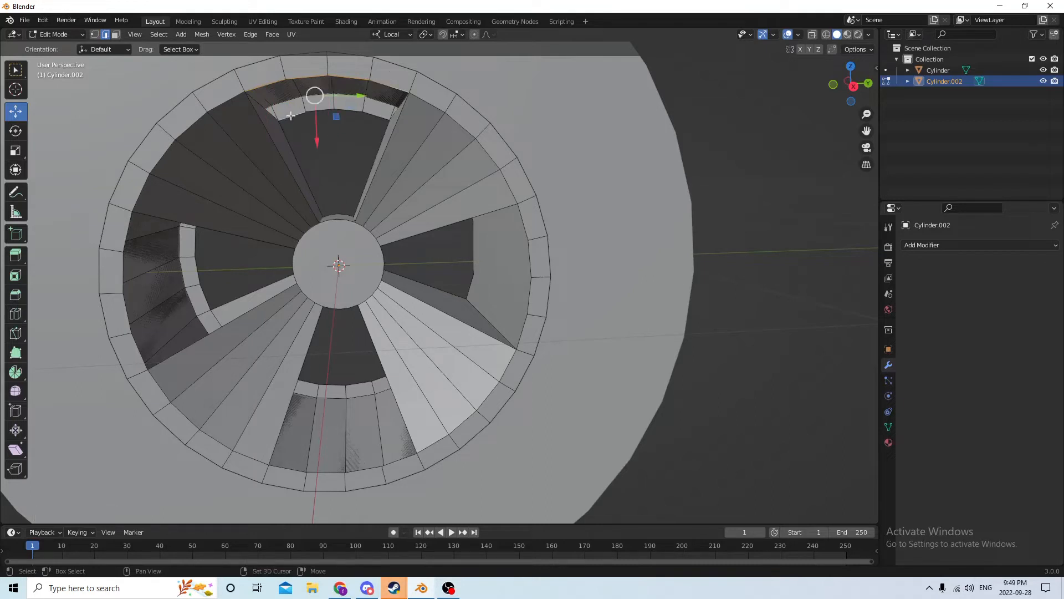
pyautogui.keyDown('ctrl'); pyautogui.click(370, 113); pyautogui.keyUp('ctrl')
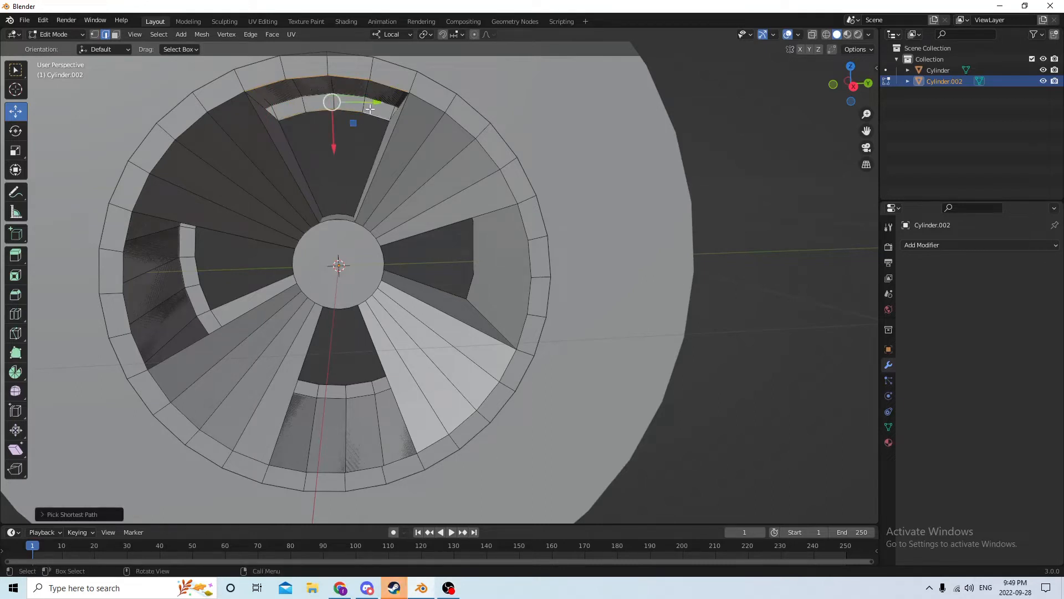
pyautogui.moveTo(370, 109); pyautogui.dragTo(284, 102, button='middle')
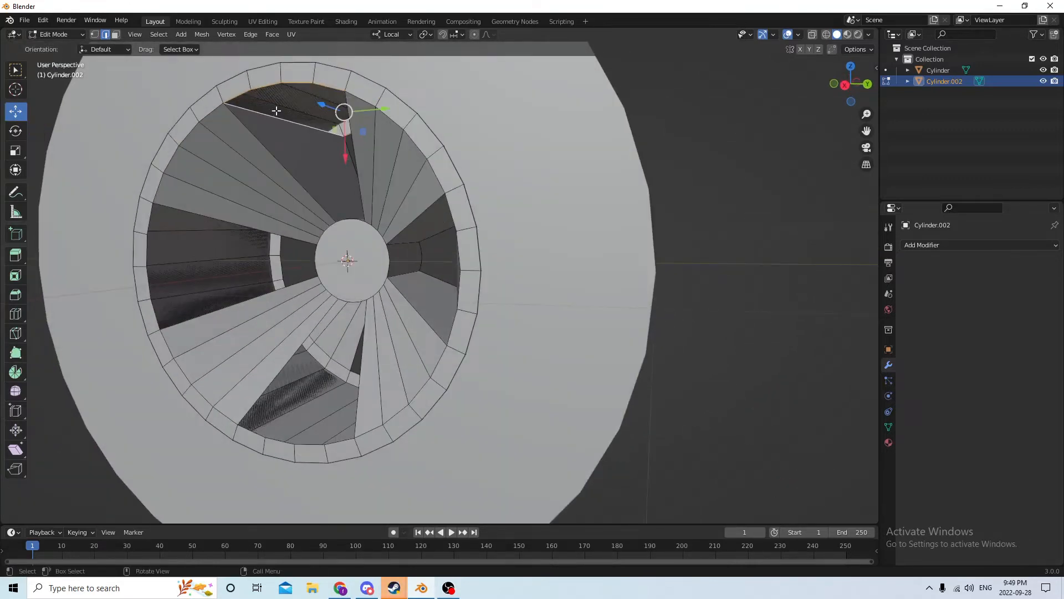
pyautogui.press('f')
pyautogui.moveTo(277, 111); pyautogui.dragTo(314, 120, button='middle')
pyautogui.click(751, 212)
# Step: Select the rim edges of both central hub faces at the -Y opening and fill the gap between them
pyautogui.moveTo(751, 212); pyautogui.dragTo(275, 176, button='middle')
pyautogui.scroll(2, 266, 177)
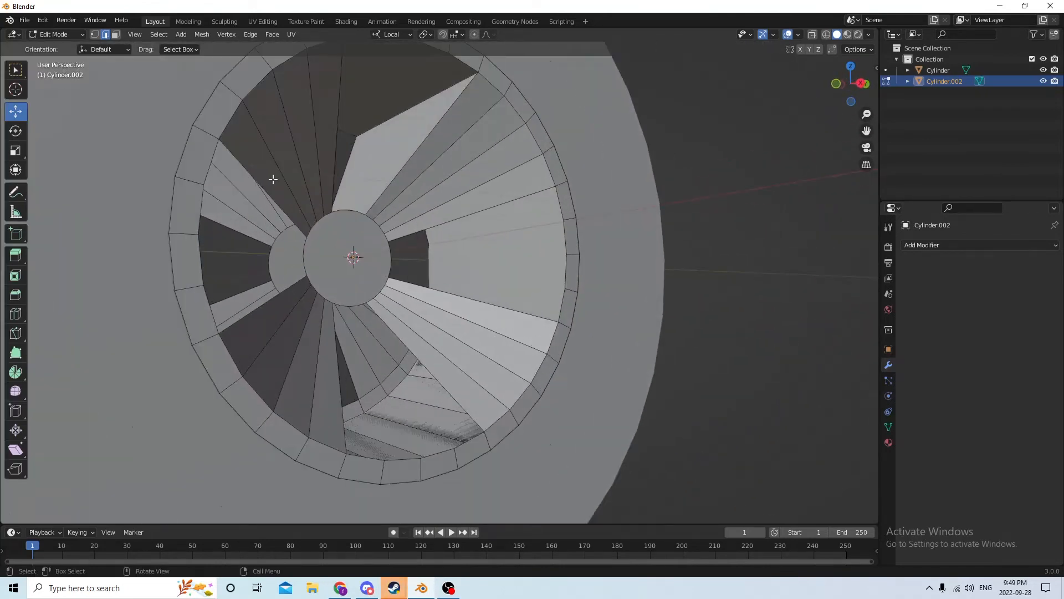
pyautogui.scroll(1, 272, 179)
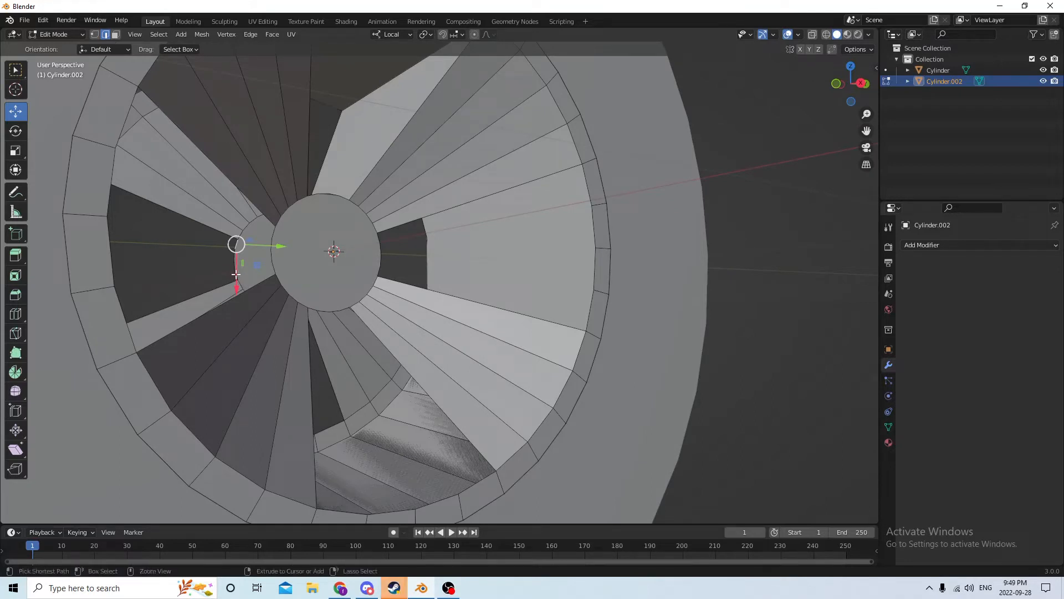
pyautogui.keyDown('ctrl'); pyautogui.click(236, 274); pyautogui.keyUp('ctrl')
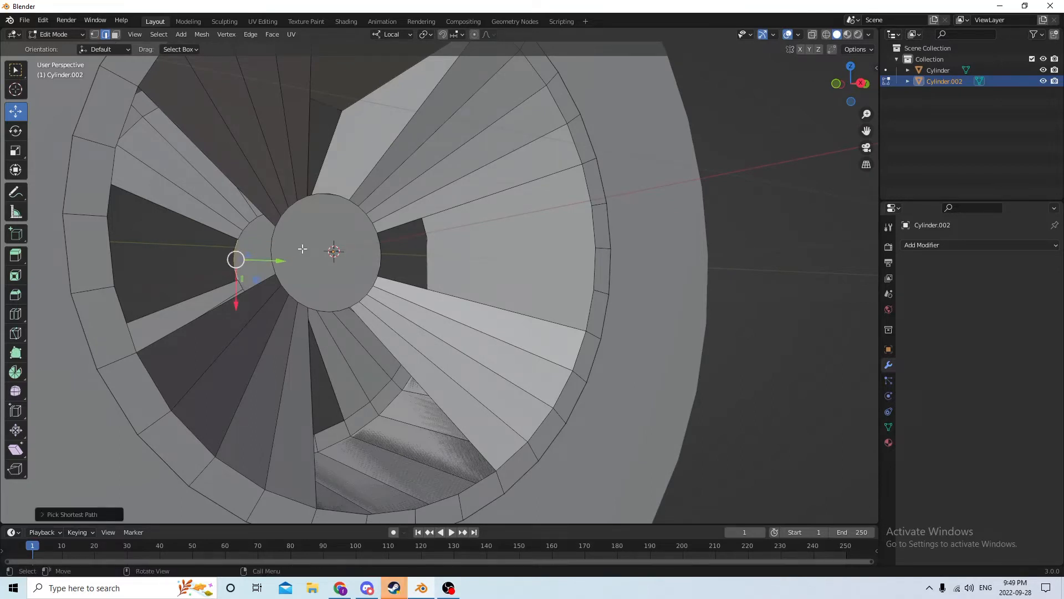
pyautogui.keyDown('ctrl'); pyautogui.click(273, 233); pyautogui.keyUp('ctrl')
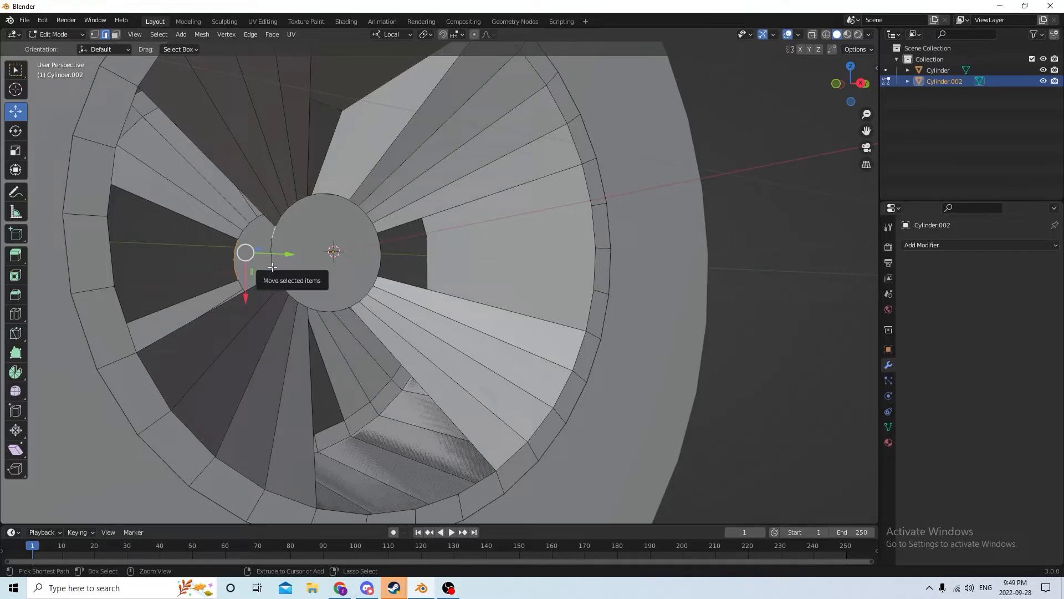
pyautogui.press('f')
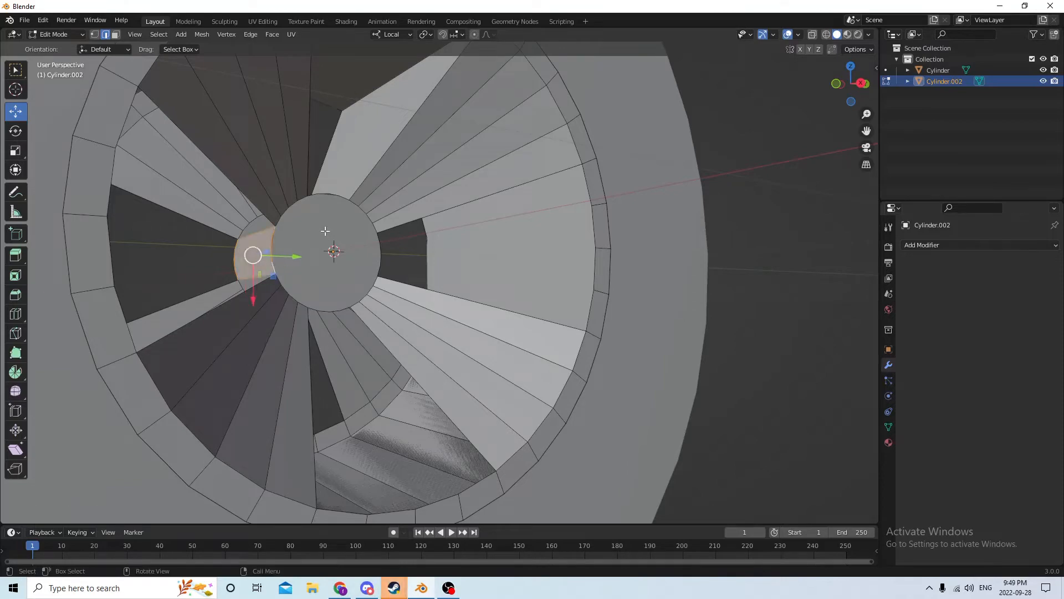
# Step: Select the lower front and rear spoke edges and the adjoining hub edge at the -Y opening and fill a face between them
pyautogui.moveTo(322, 211); pyautogui.dragTo(283, 270, button='middle')
pyautogui.click(222, 290)
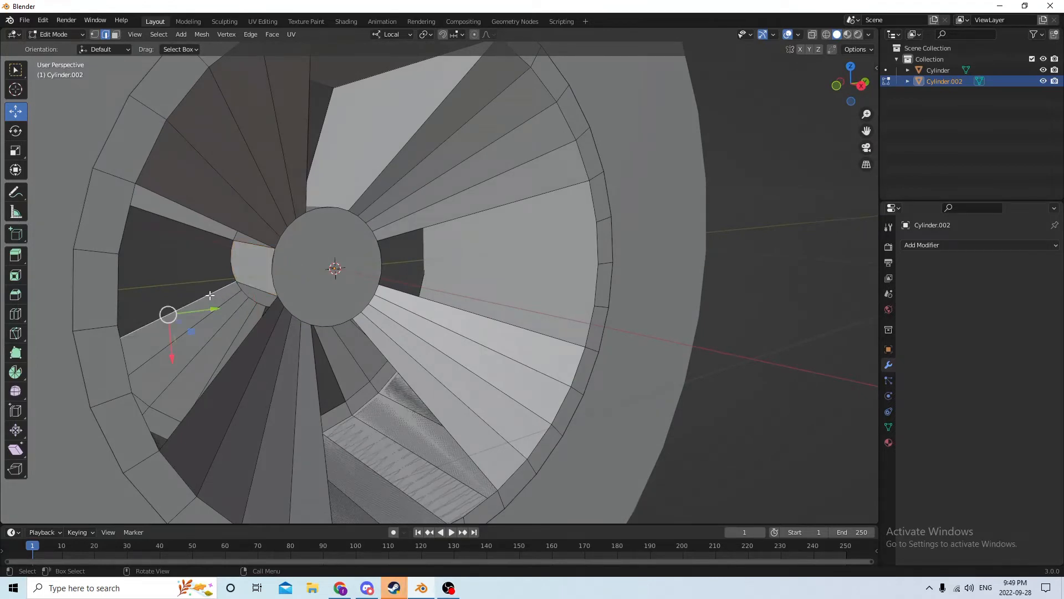
pyautogui.keyDown('shift'); pyautogui.click(248, 289); pyautogui.keyUp('shift')
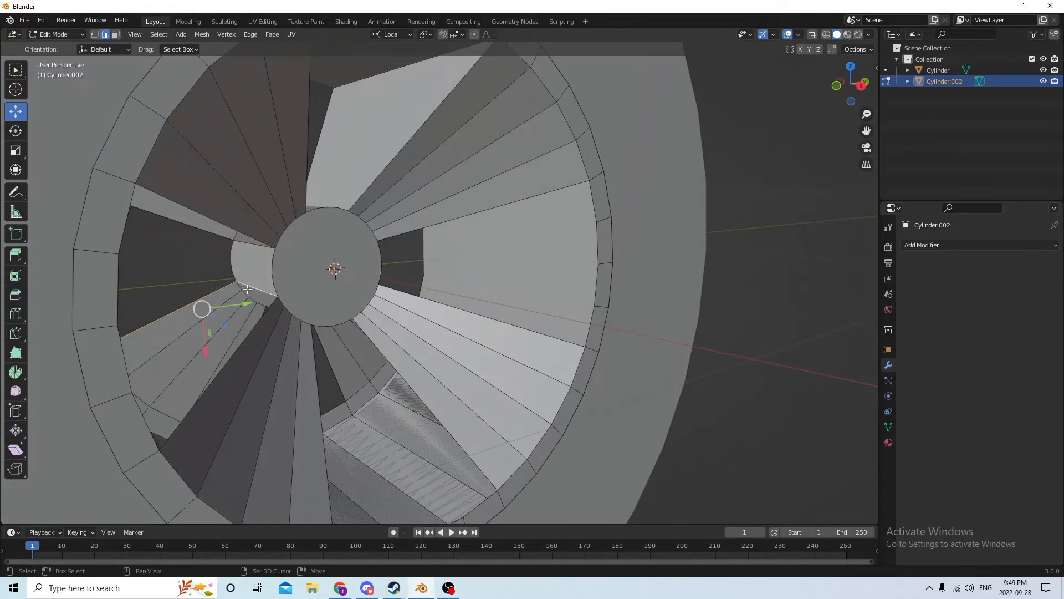
pyautogui.keyDown('shift'); pyautogui.click(256, 321); pyautogui.keyUp('shift')
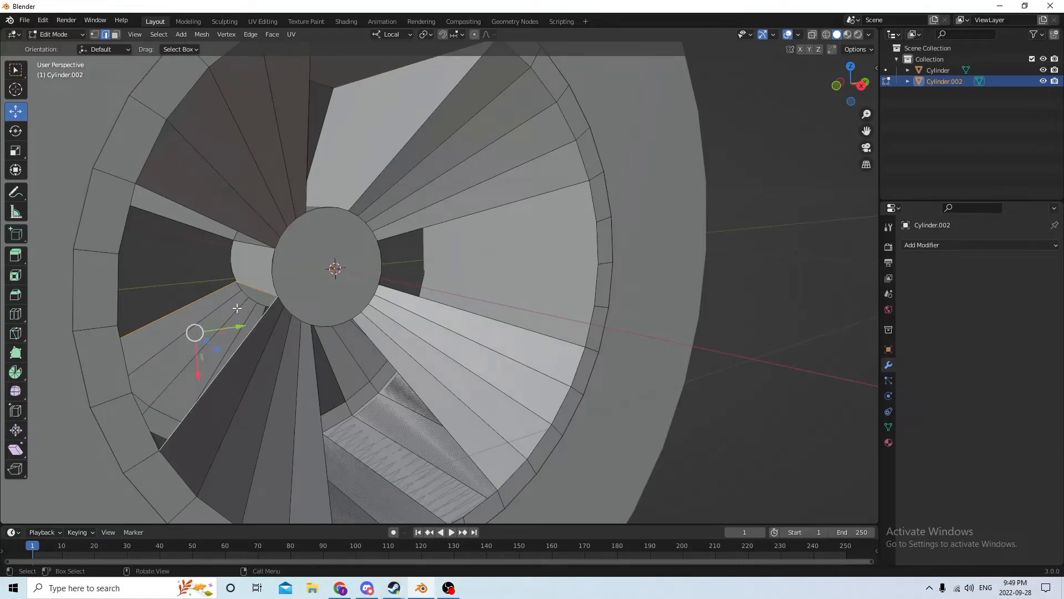
pyautogui.keyDown('shift'); pyautogui.click(239, 306); pyautogui.keyUp('shift')
# Step: Select the upper front and rear spoke edges and the adjoining hub edge at the -Y opening and fill a face between them
pyautogui.moveTo(233, 275); pyautogui.dragTo(214, 240, button='middle')
pyautogui.keyDown('shift'); pyautogui.click(215, 238); pyautogui.keyUp('shift')
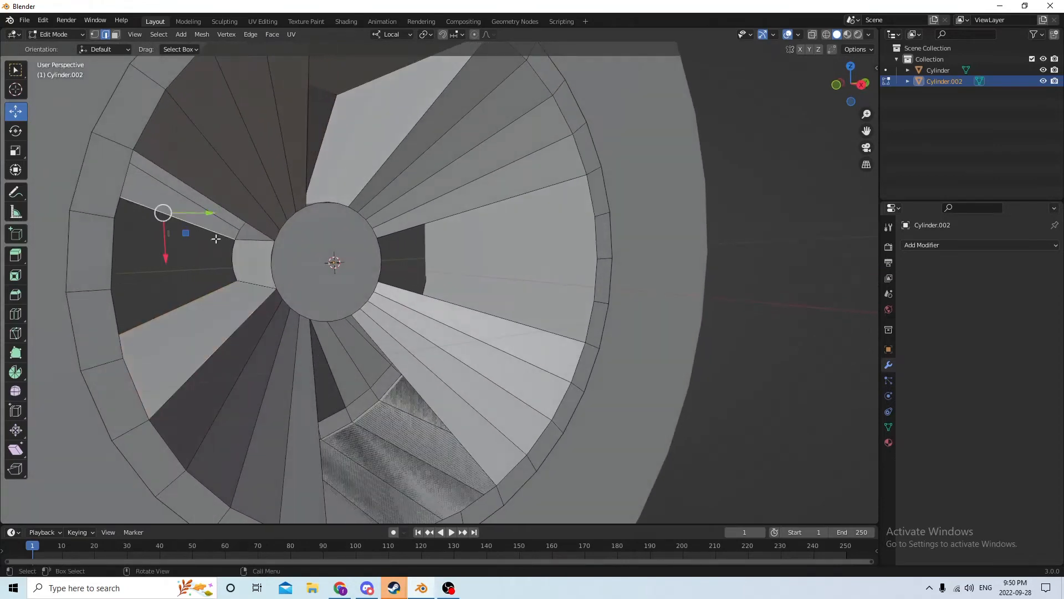
pyautogui.keyDown('shift'); pyautogui.click(249, 239); pyautogui.keyUp('shift')
pyautogui.keyDown('shift'); pyautogui.click(235, 214); pyautogui.keyUp('shift')
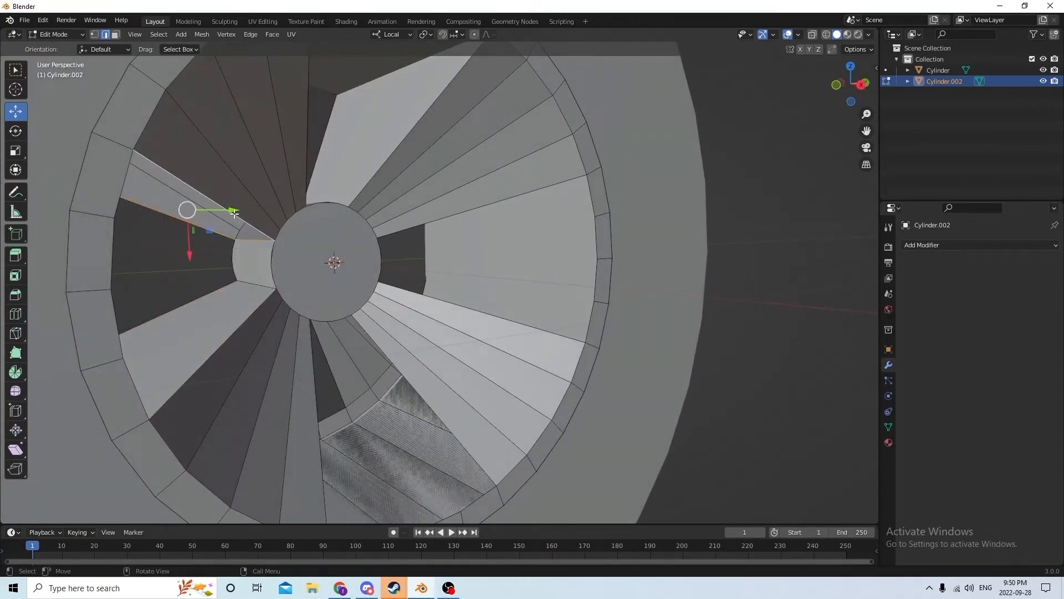
pyautogui.press('f')
# Step: Select the front and rear outer rim edges of the -Y opening, fill a face between them, and clear the selection
pyautogui.moveTo(235, 212); pyautogui.dragTo(196, 211, button='middle')
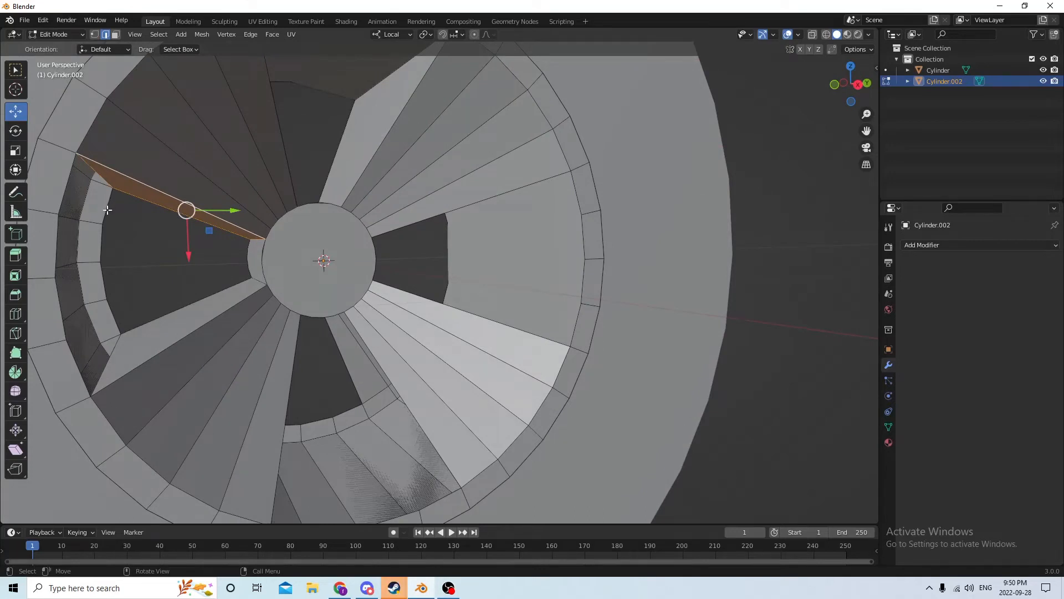
pyautogui.click(107, 210)
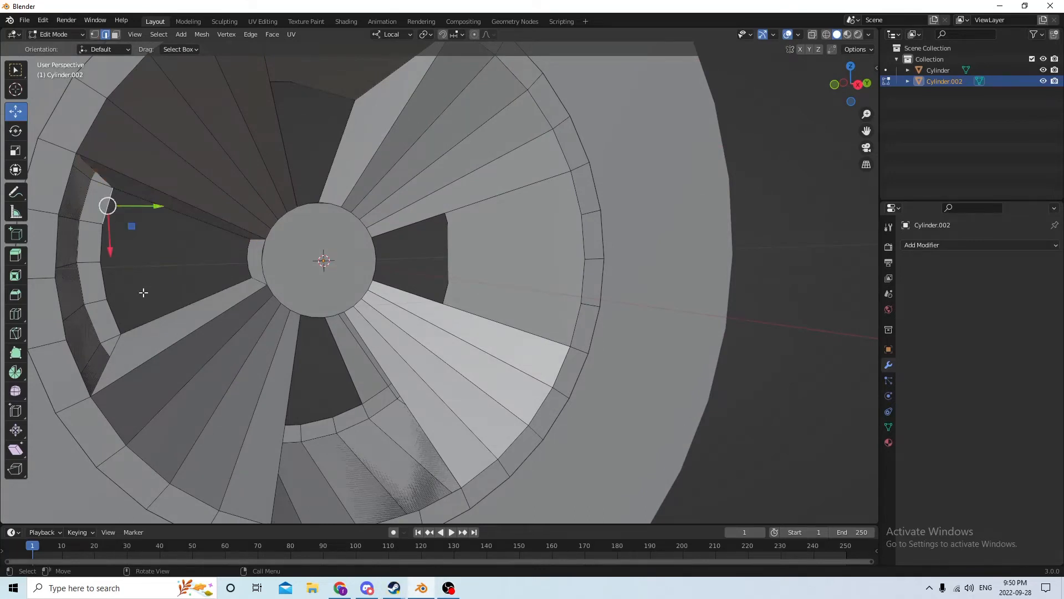
pyautogui.keyDown('ctrl'); pyautogui.click(112, 317); pyautogui.keyUp('ctrl')
pyautogui.keyDown('ctrl'); pyautogui.click(66, 188); pyautogui.keyUp('ctrl')
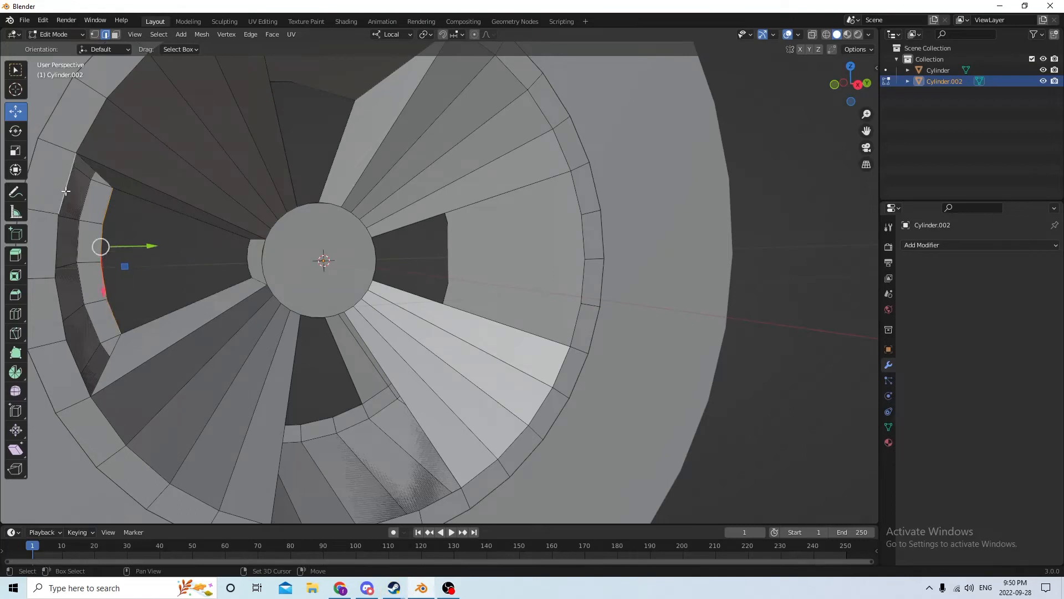
pyautogui.keyDown('ctrl'); pyautogui.click(71, 357); pyautogui.keyUp('ctrl')
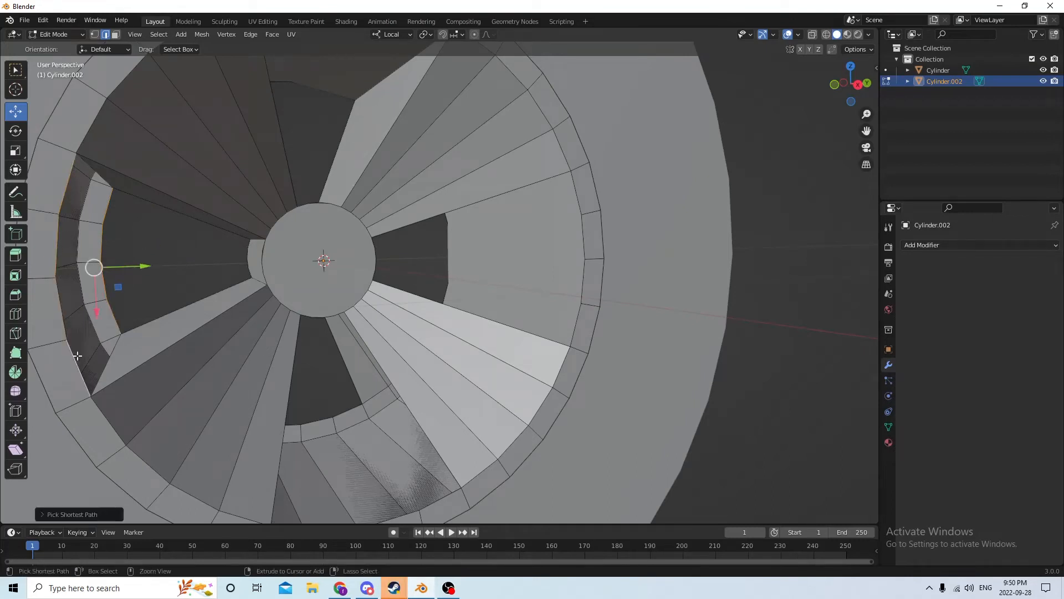
pyautogui.press('f')
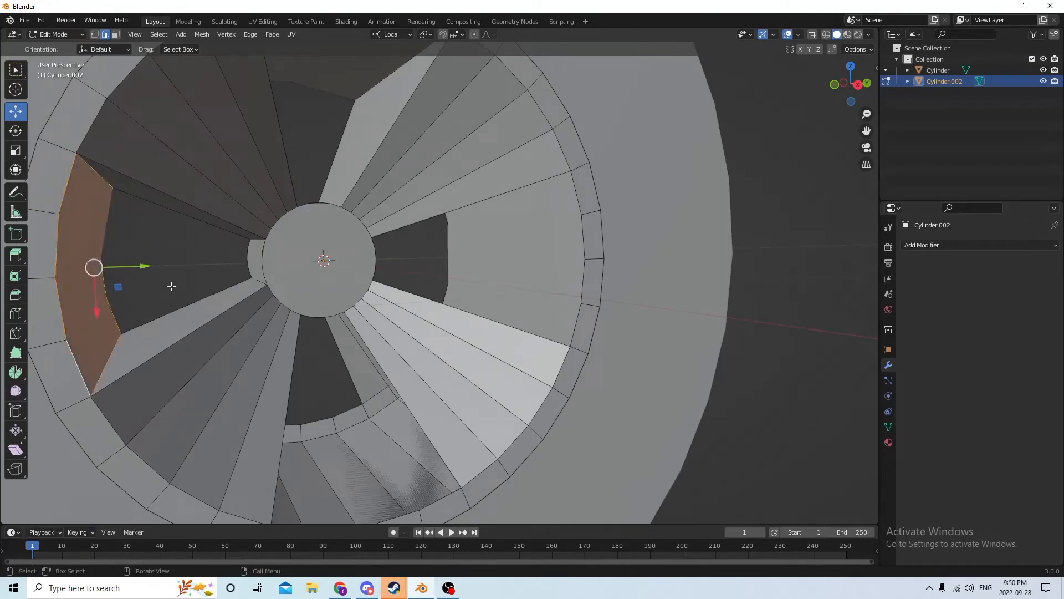
pyautogui.click(169, 255)
# Step: Select the front and rear outer rim edges of the +X opening and fill a face between them
pyautogui.moveTo(168, 255); pyautogui.dragTo(331, 366, button='middle')
pyautogui.scroll(-3, 166, 266)
pyautogui.scroll(3, 185, 266)
pyautogui.click(312, 378)
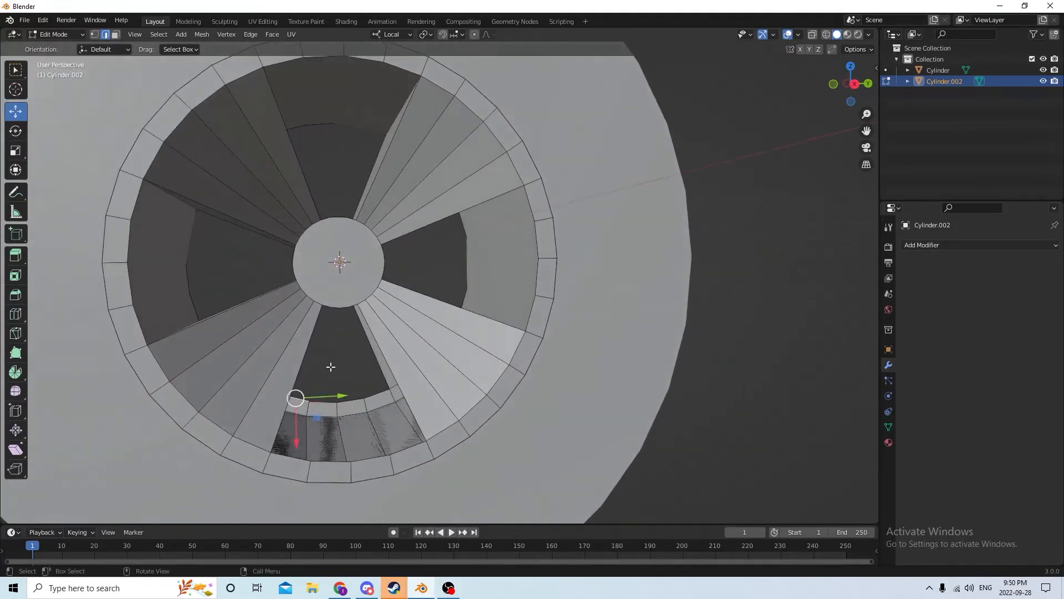
pyautogui.keyDown('ctrl'); pyautogui.click(369, 394); pyautogui.keyUp('ctrl')
pyautogui.keyDown('shift'); pyautogui.click(284, 453); pyautogui.keyUp('shift')
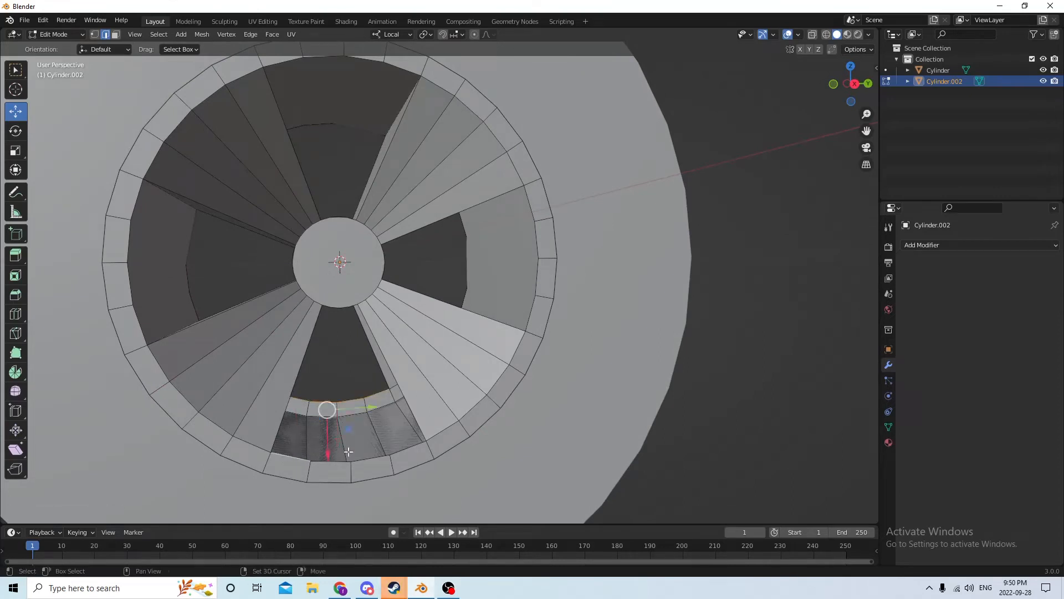
pyautogui.keyDown('ctrl'); pyautogui.click(405, 450); pyautogui.keyUp('ctrl')
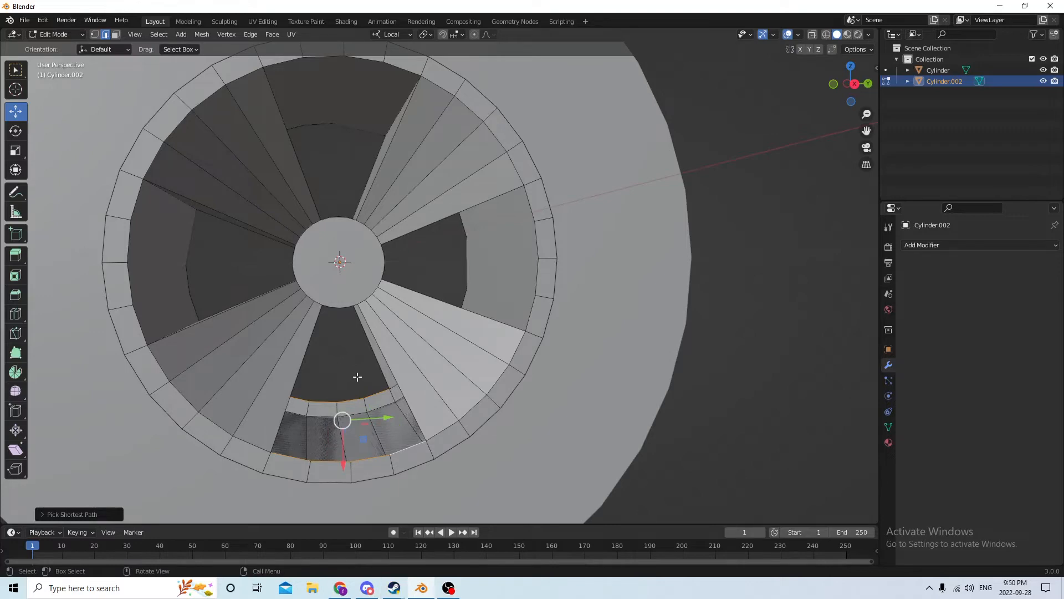
pyautogui.press('f')
# Step: Select the front and rear spoke edges on the +Y side of the +X opening and fill a face between them
pyautogui.moveTo(360, 374); pyautogui.dragTo(380, 366, button='middle')
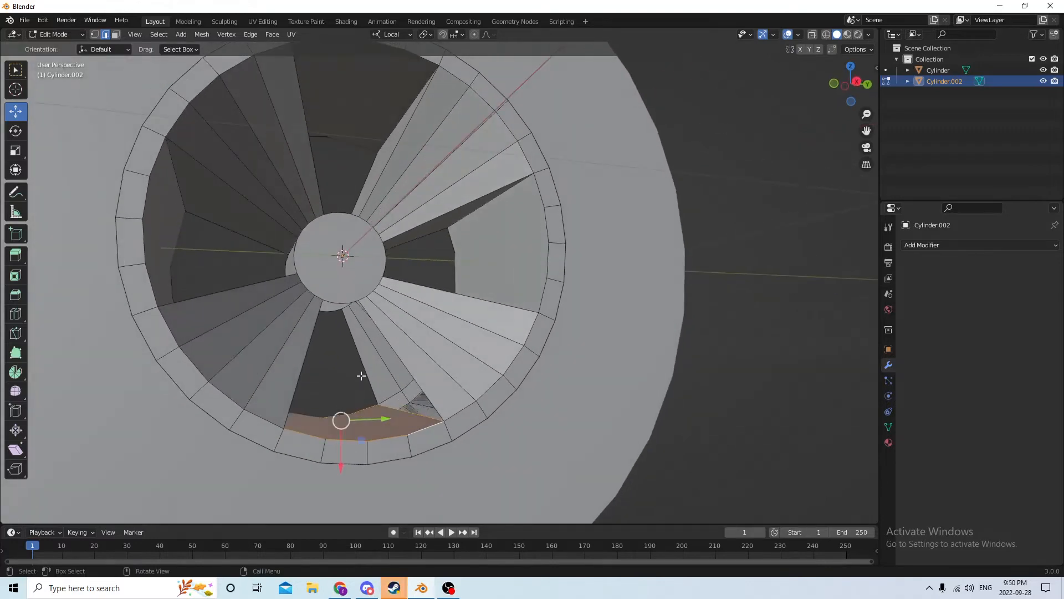
pyautogui.click(361, 376)
pyautogui.keyDown('shift'); pyautogui.click(393, 405); pyautogui.keyUp('shift')
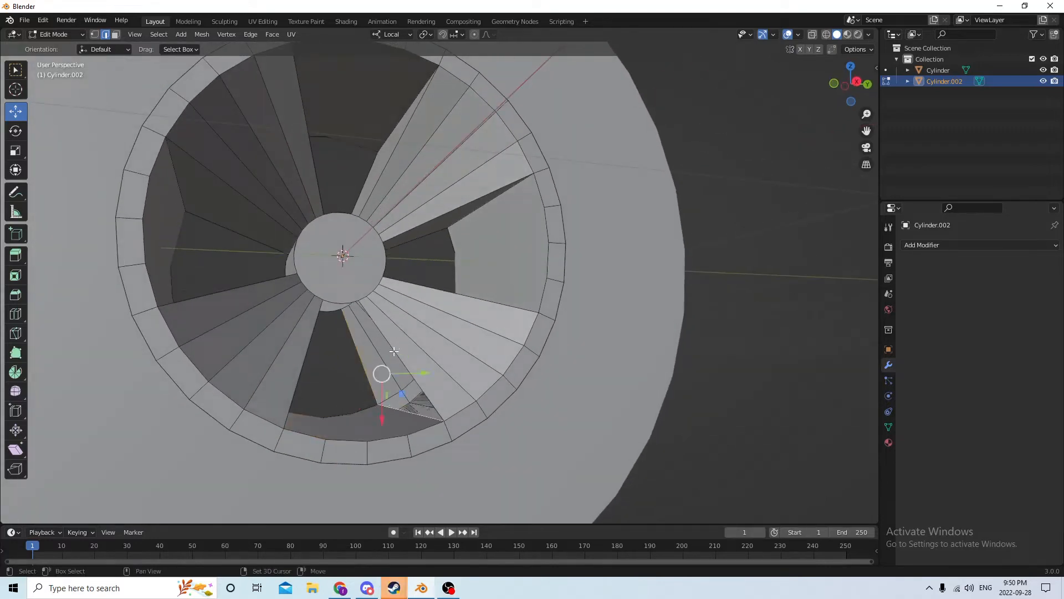
pyautogui.press('f')
pyautogui.moveTo(395, 347); pyautogui.dragTo(331, 391, button='middle')
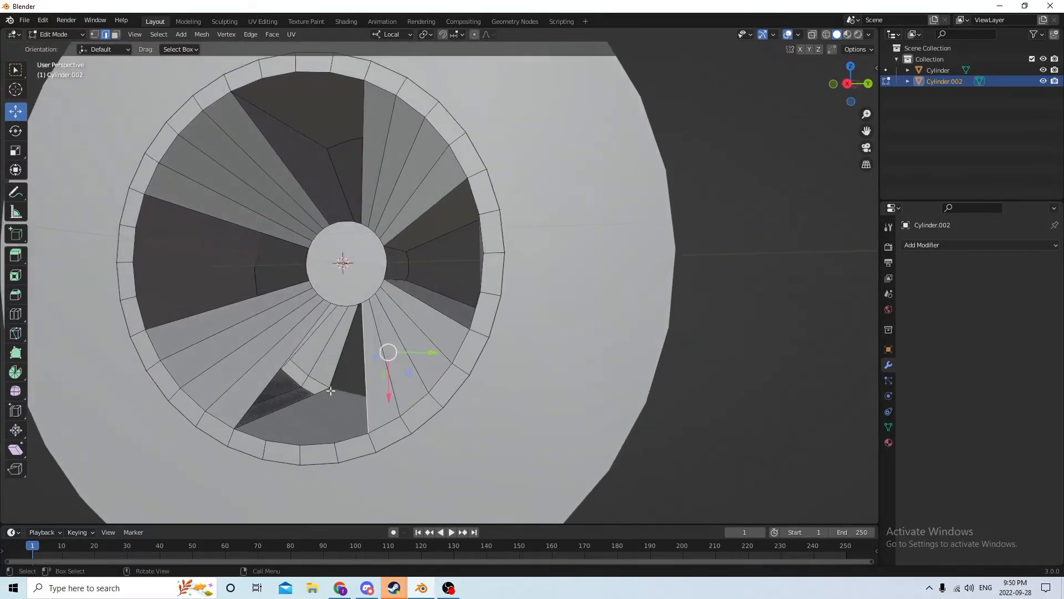
# Step: Select the front and rear spoke edges on the -Y side of the +X opening and fill a face between them
pyautogui.click(340, 352)
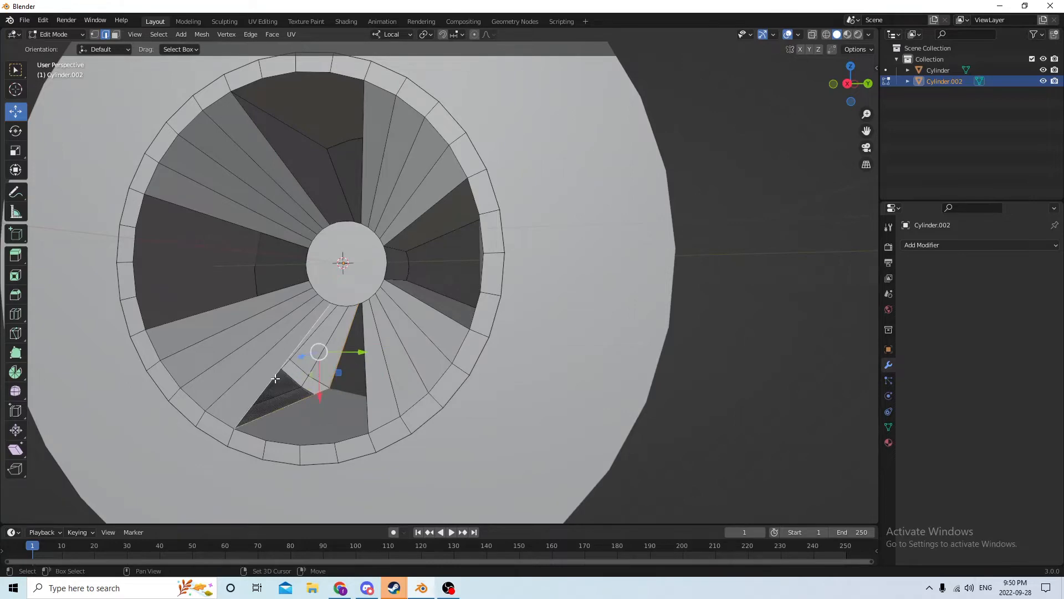
pyautogui.moveTo(319, 364); pyautogui.dragTo(535, 258, button='middle')
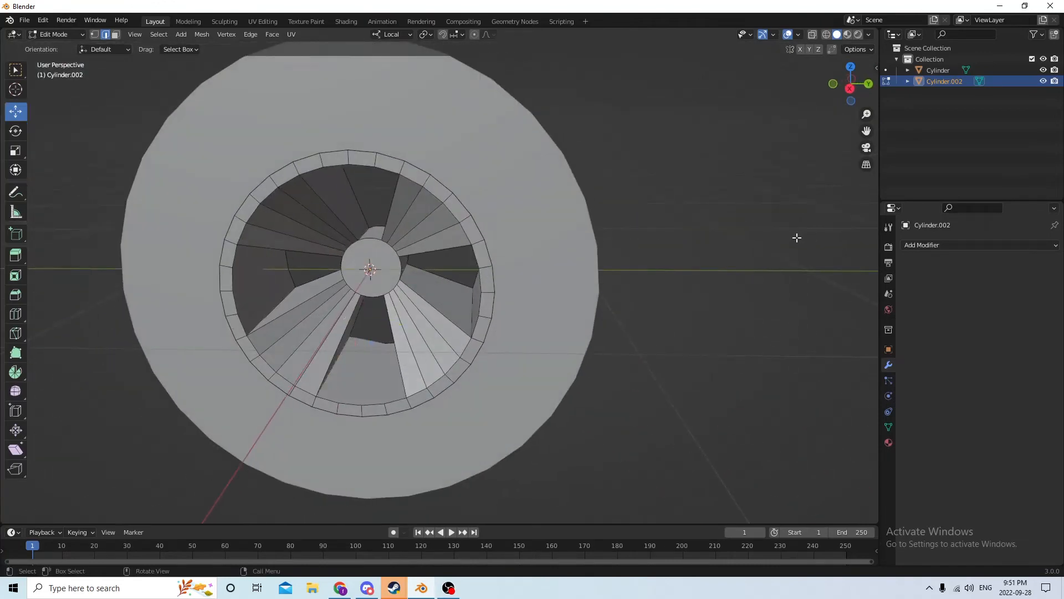
pyautogui.scroll(-3, 727, 245)
pyautogui.moveTo(726, 244)
pyautogui.mouseDown(button='middle')
pyautogui.moveTo(729, 276)
pyautogui.moveTo(751, 272)
pyautogui.moveTo(693, 252)
pyautogui.moveTo(653, 255)
pyautogui.moveTo(793, 268)
pyautogui.moveTo(755, 278)
pyautogui.moveTo(715, 262)
pyautogui.mouseUp(button='middle')
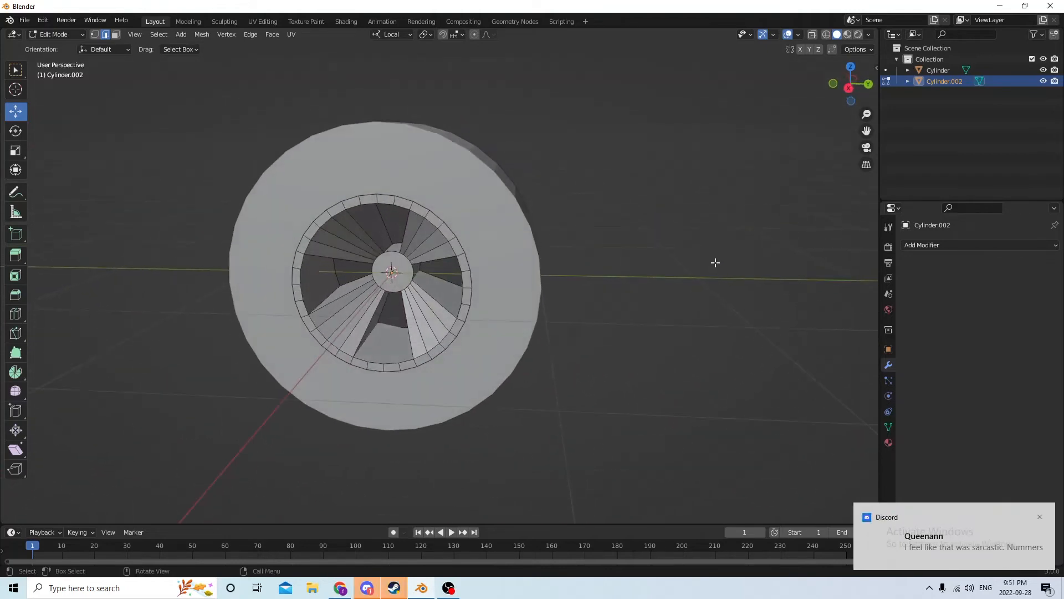
# Step: Finish editing the inner hub mesh and open the outer ring, Cylinder, in Edit Mode
pyautogui.press('Tab')
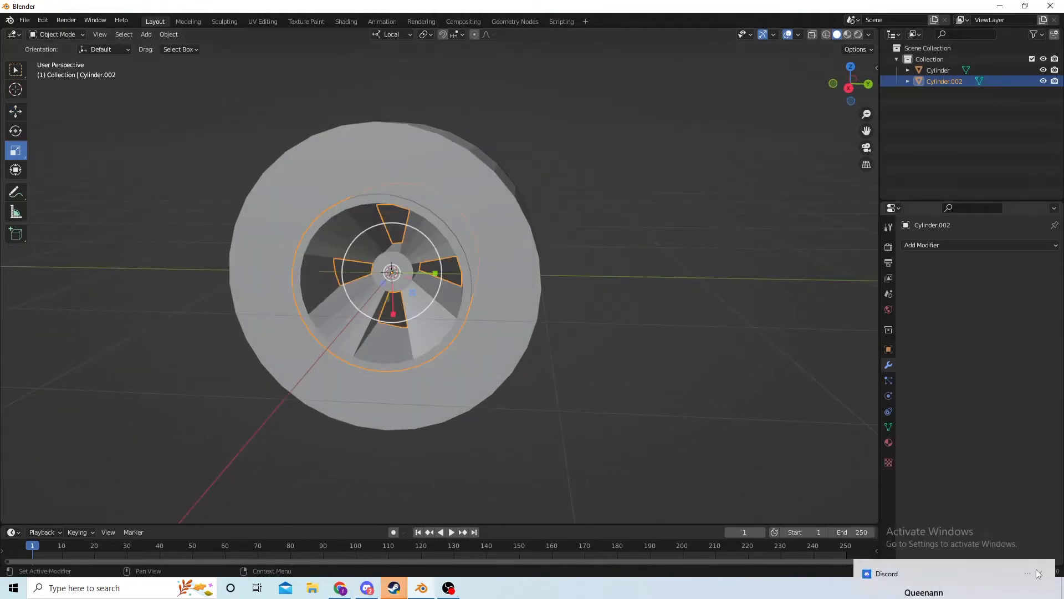
pyautogui.click(1038, 514)
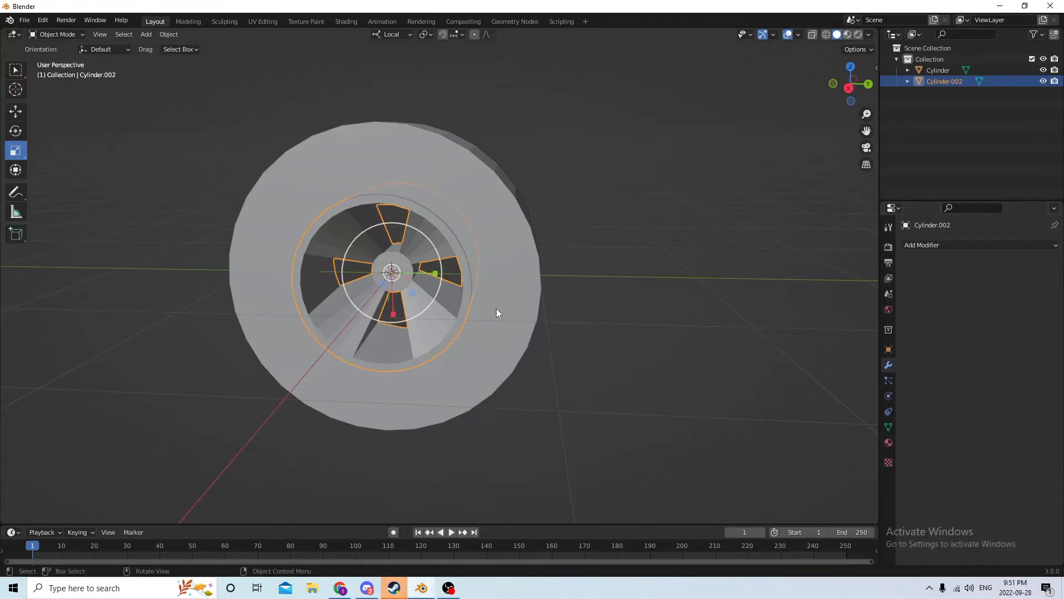
pyautogui.moveTo(497, 308)
pyautogui.mouseDown(button='middle')
pyautogui.moveTo(529, 305)
pyautogui.moveTo(484, 298)
pyautogui.mouseUp(button='middle')
pyautogui.press('Tab')
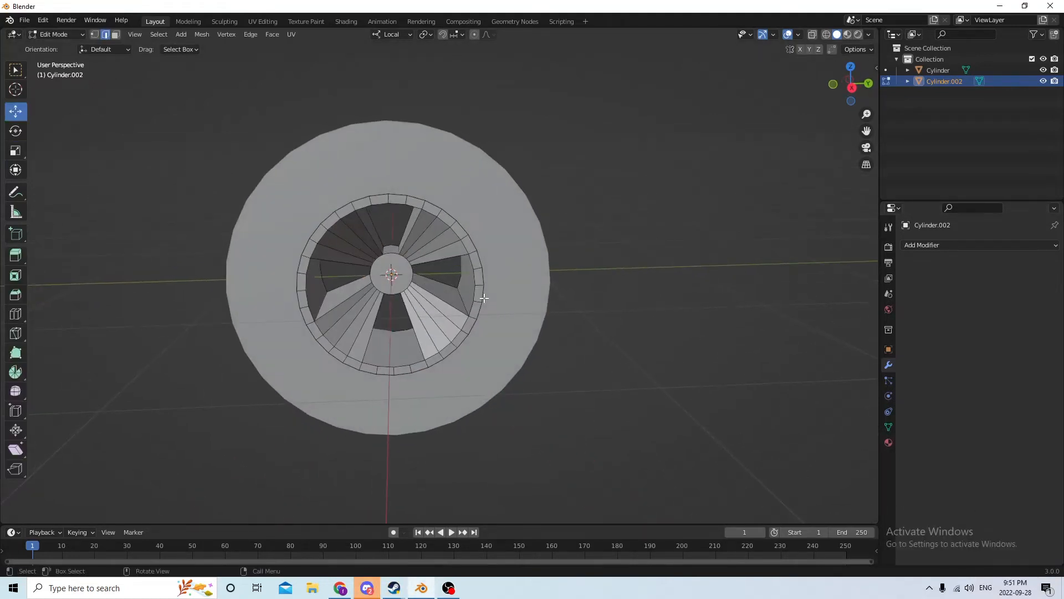
pyautogui.press('Tab')
pyautogui.click(497, 194)
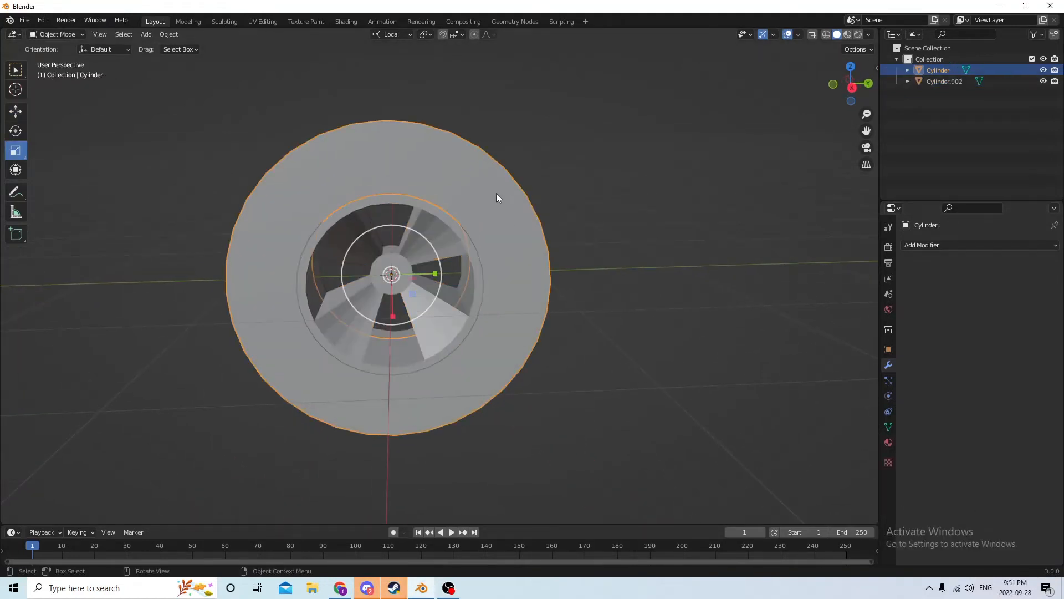
pyautogui.moveTo(497, 193); pyautogui.dragTo(448, 198, button='middle')
pyautogui.press('Tab')
pyautogui.press('Tab')
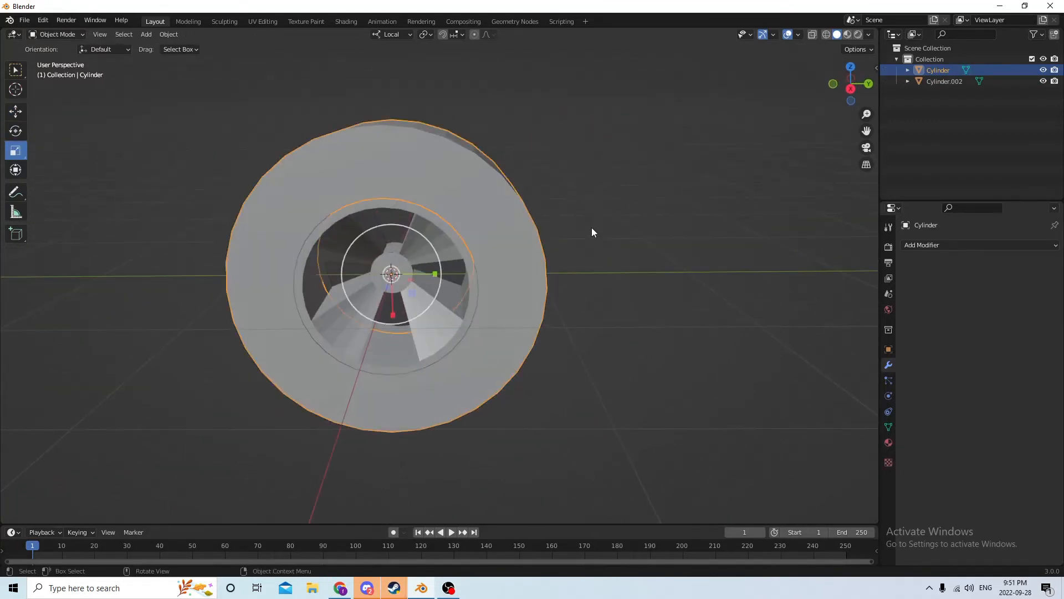
pyautogui.click(592, 227)
pyautogui.click(391, 169)
pyautogui.press('Tab')
# Step: Select all tread faces around the outer ring in face select mode and bevel them about 0.0004 m wide with one segment
pyautogui.moveTo(401, 169); pyautogui.dragTo(506, 179, button='middle')
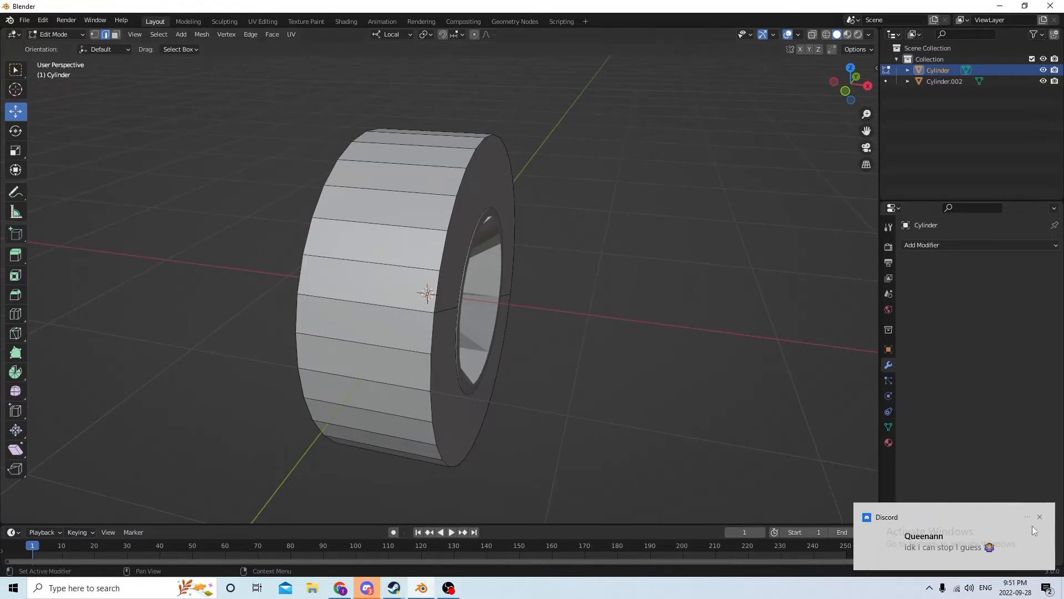
pyautogui.click(1039, 516)
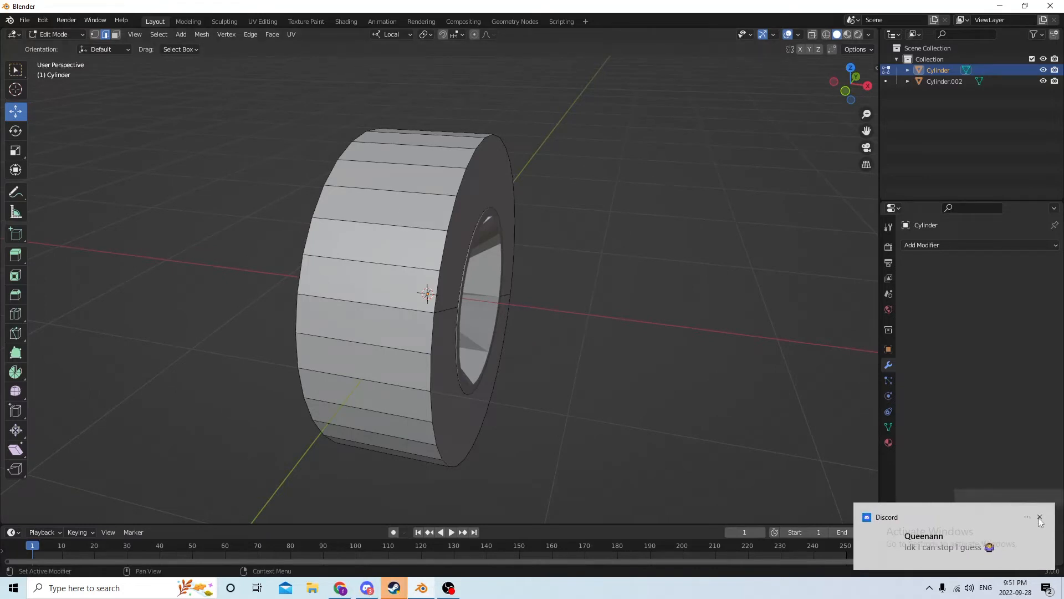
pyautogui.click(113, 37)
pyautogui.moveTo(244, 78); pyautogui.dragTo(425, 127, button='middle')
pyautogui.keyDown('shift'); pyautogui.click(400, 197); pyautogui.keyUp('shift')
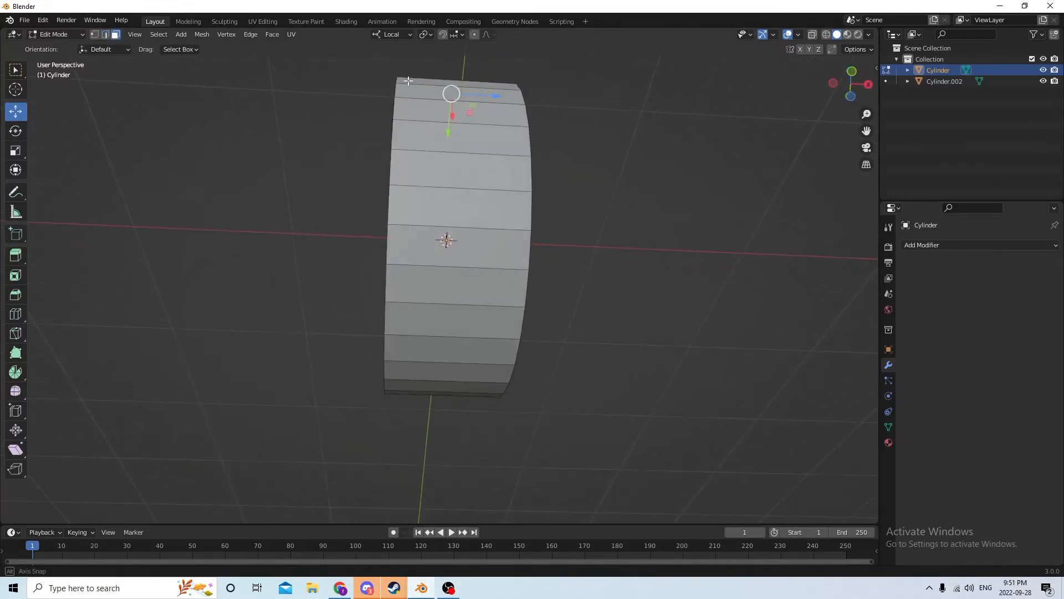
pyautogui.keyDown('ctrl'); pyautogui.click(423, 289); pyautogui.keyUp('ctrl')
pyautogui.moveTo(424, 279); pyautogui.dragTo(426, 179, button='middle')
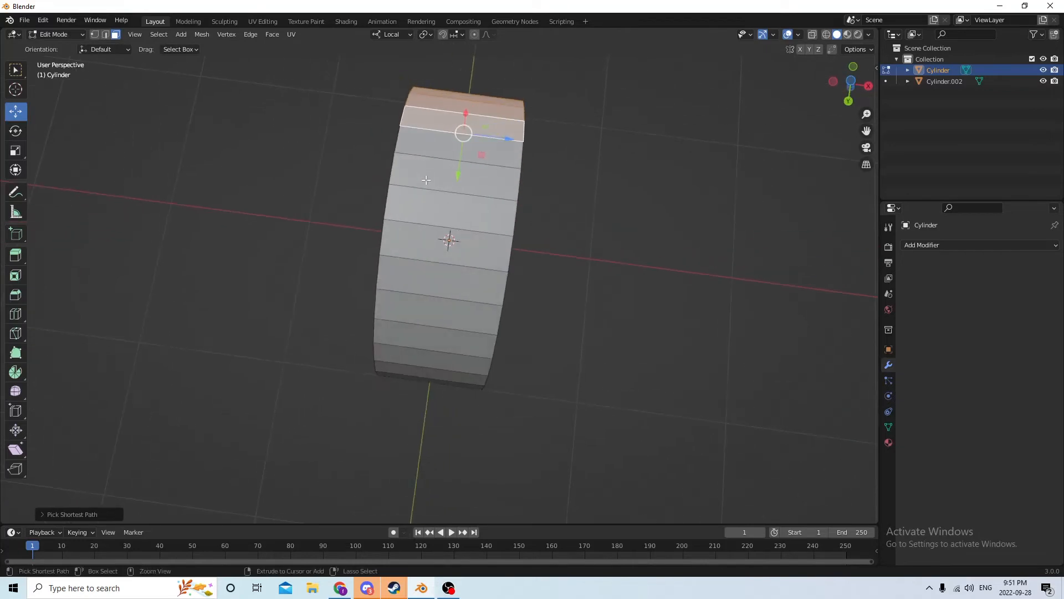
pyautogui.keyDown('ctrl'); pyautogui.click(417, 312); pyautogui.keyUp('ctrl')
pyautogui.moveTo(417, 312); pyautogui.dragTo(431, 231, button='middle')
pyautogui.keyDown('ctrl'); pyautogui.click(437, 297); pyautogui.keyUp('ctrl')
pyautogui.moveTo(430, 281); pyautogui.dragTo(185, 302, button='middle')
pyautogui.keyDown('ctrl'); pyautogui.click(366, 408); pyautogui.keyUp('ctrl')
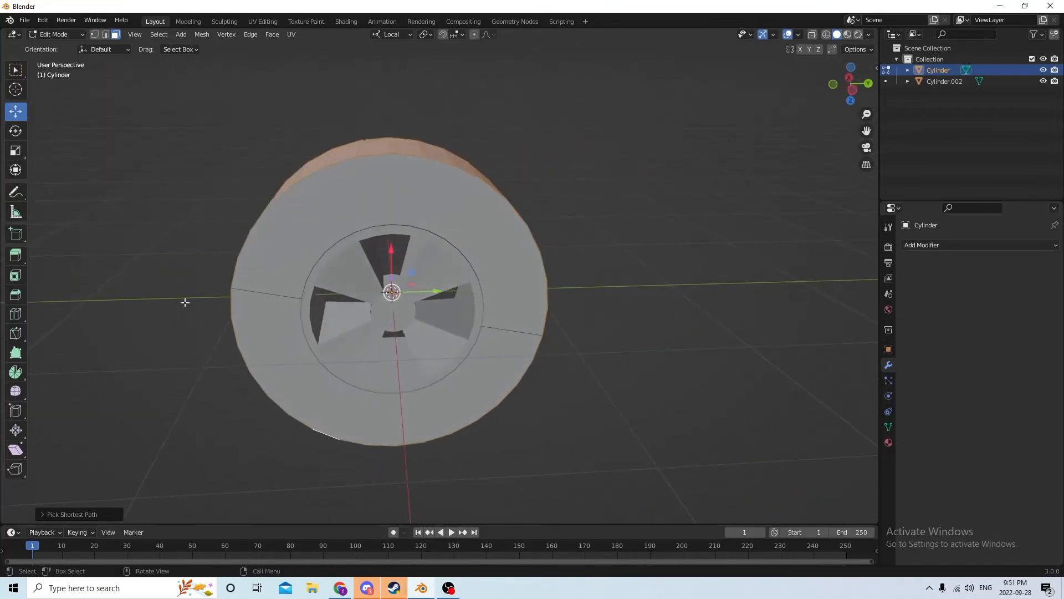
pyautogui.moveTo(724, 288); pyautogui.dragTo(732, 283, button='middle')
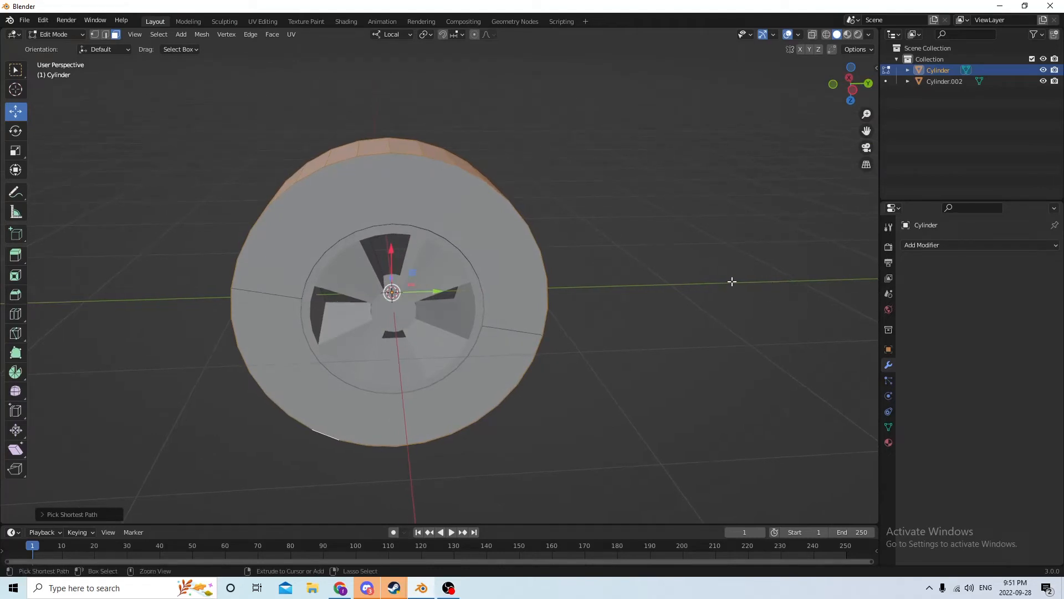
pyautogui.hotkey('ctrl', 'b')
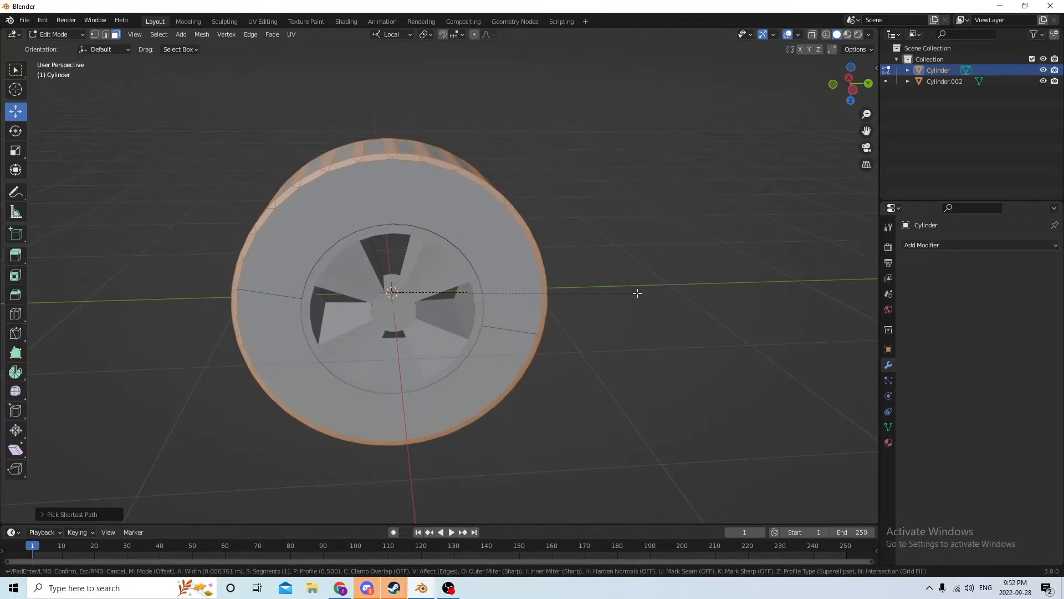
pyautogui.click(639, 292)
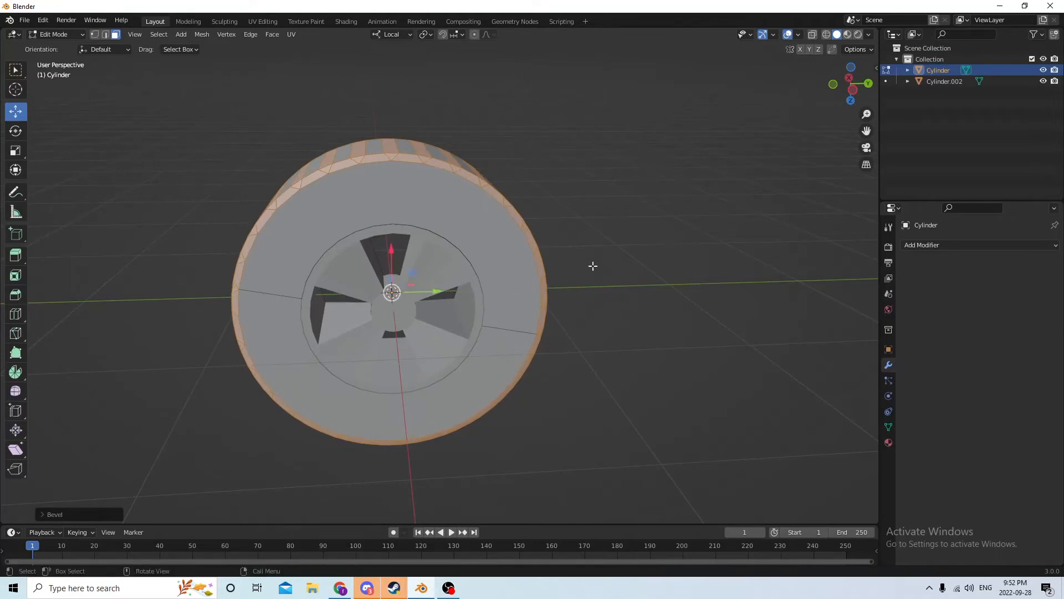
# Step: Clear the selection and select three alternating tread faces on the outer ring
pyautogui.moveTo(591, 264); pyautogui.dragTo(532, 298, button='middle')
pyautogui.click(624, 171)
pyautogui.moveTo(625, 172); pyautogui.dragTo(447, 149, button='middle')
pyautogui.keyDown('alt'); pyautogui.click(507, 235); pyautogui.keyUp('alt')
pyautogui.moveTo(508, 235); pyautogui.dragTo(539, 186, button='middle')
pyautogui.keyDown('alt'); pyautogui.keyDown('shift'); pyautogui.click(486, 203); pyautogui.keyUp('shift'); pyautogui.keyUp('alt')
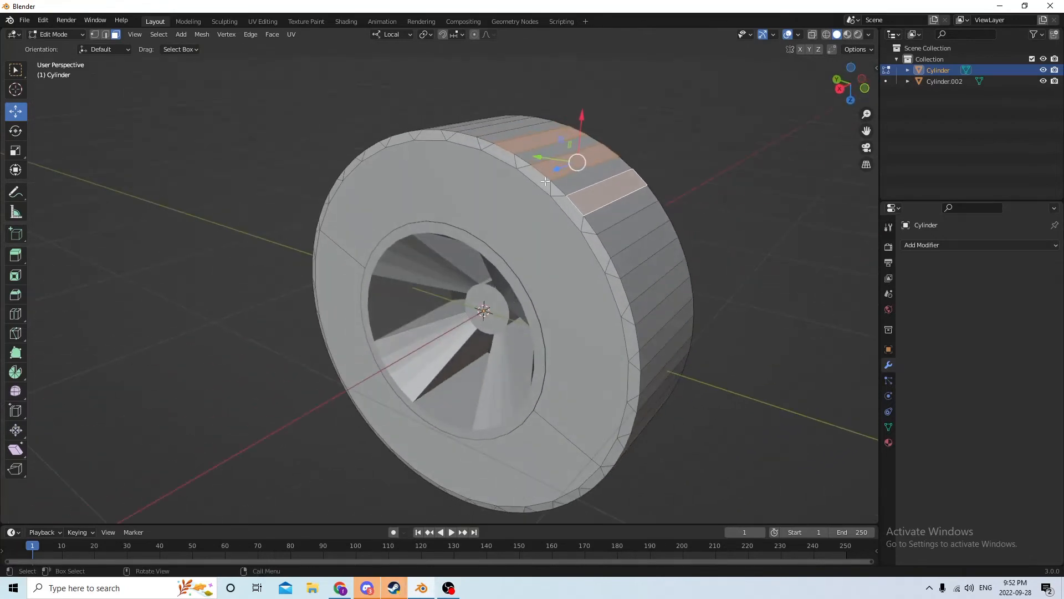
pyautogui.press('e')
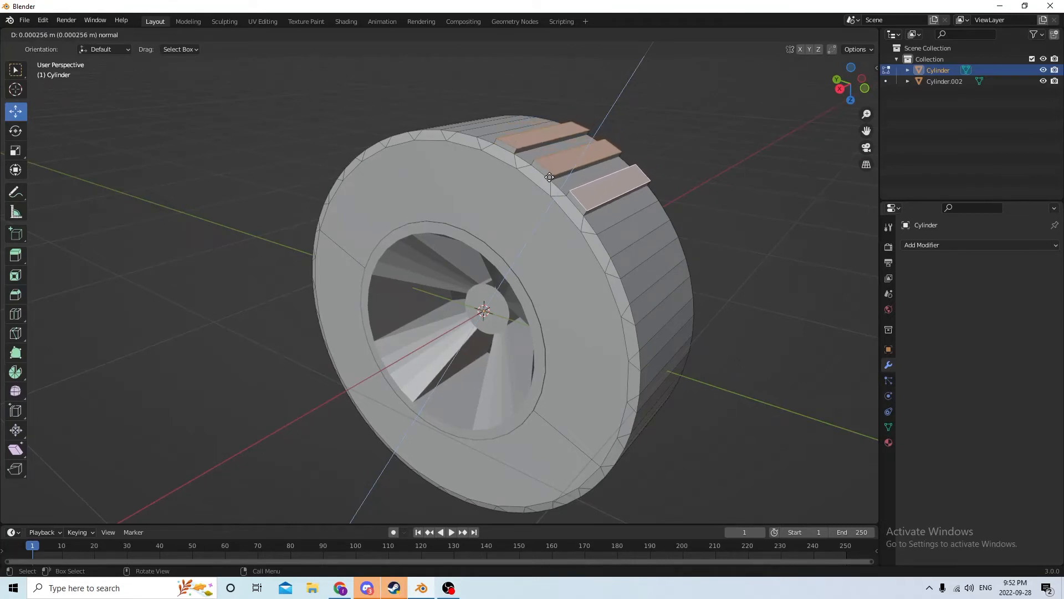
pyautogui.press('y')
pyautogui.press('y')
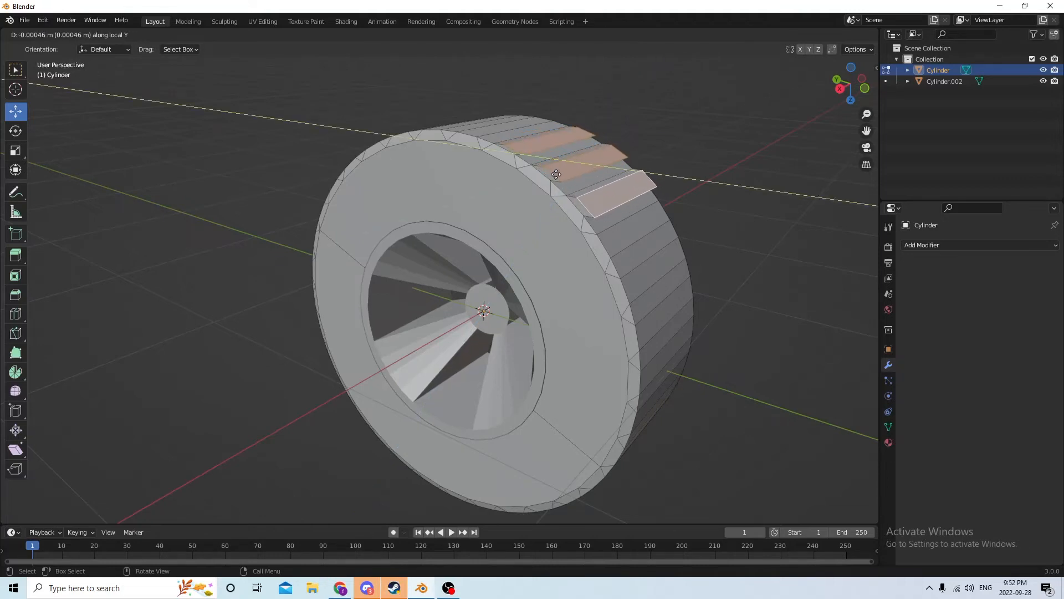
pyautogui.press('x')
pyautogui.press('x')
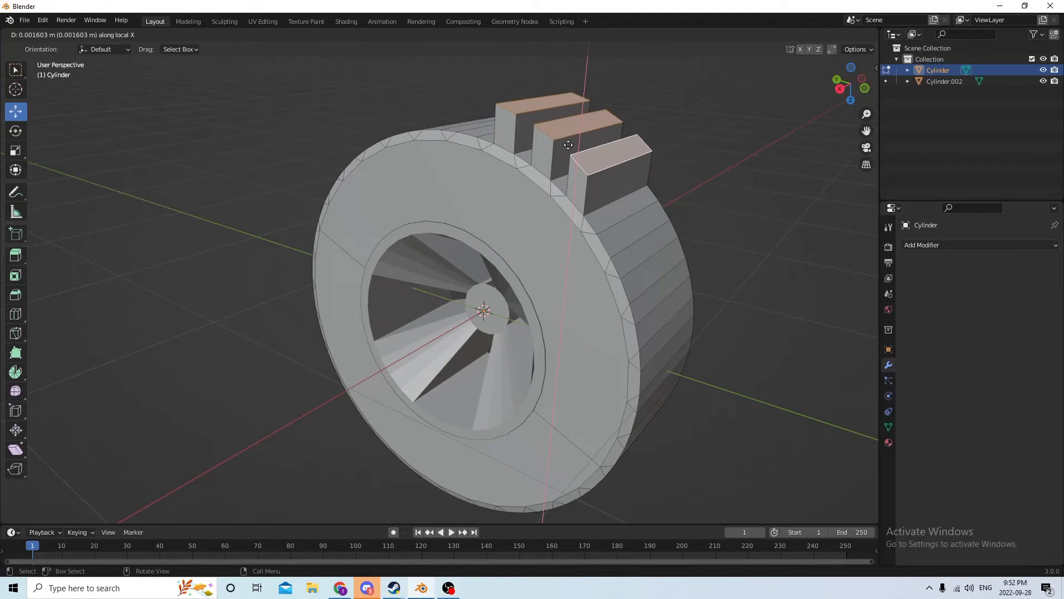
pyautogui.rightClick(572, 144)
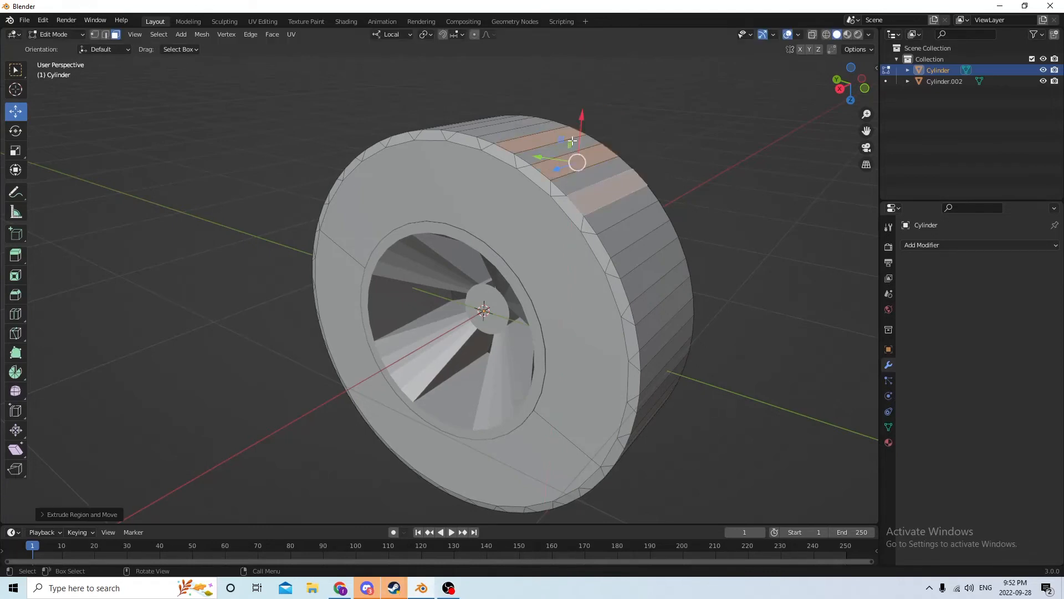
pyautogui.click(44, 20)
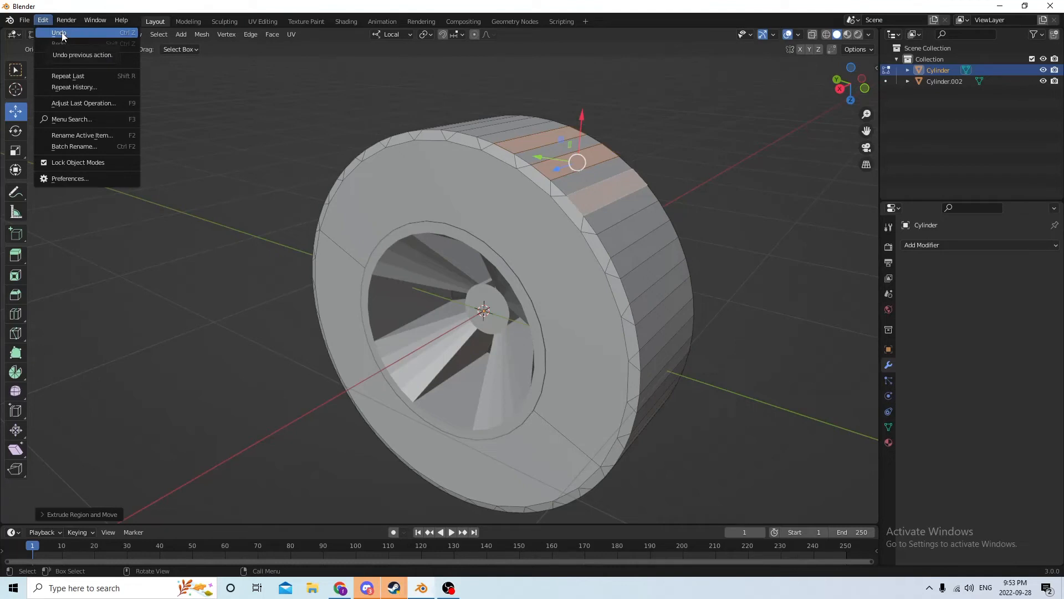
pyautogui.click(61, 34)
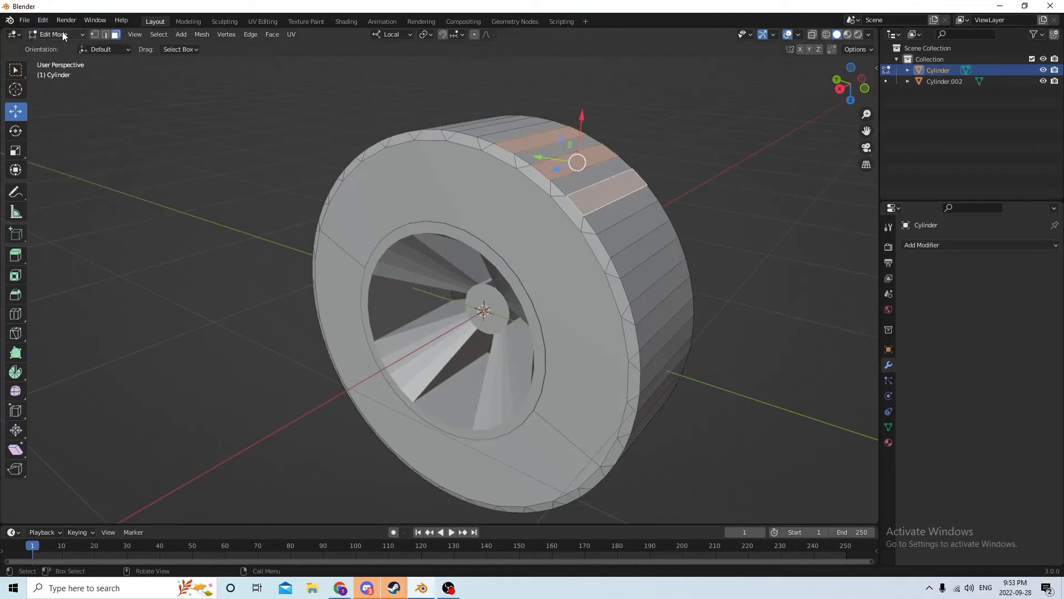
# Step: Select one tread face on the outer ring with the triangular bevel faces at both ends and delete these faces
pyautogui.moveTo(139, 83); pyautogui.dragTo(473, 100, button='middle')
pyautogui.scroll(3, 605, 153)
pyautogui.moveTo(605, 153); pyautogui.dragTo(381, 133, button='middle')
pyautogui.click(271, 192)
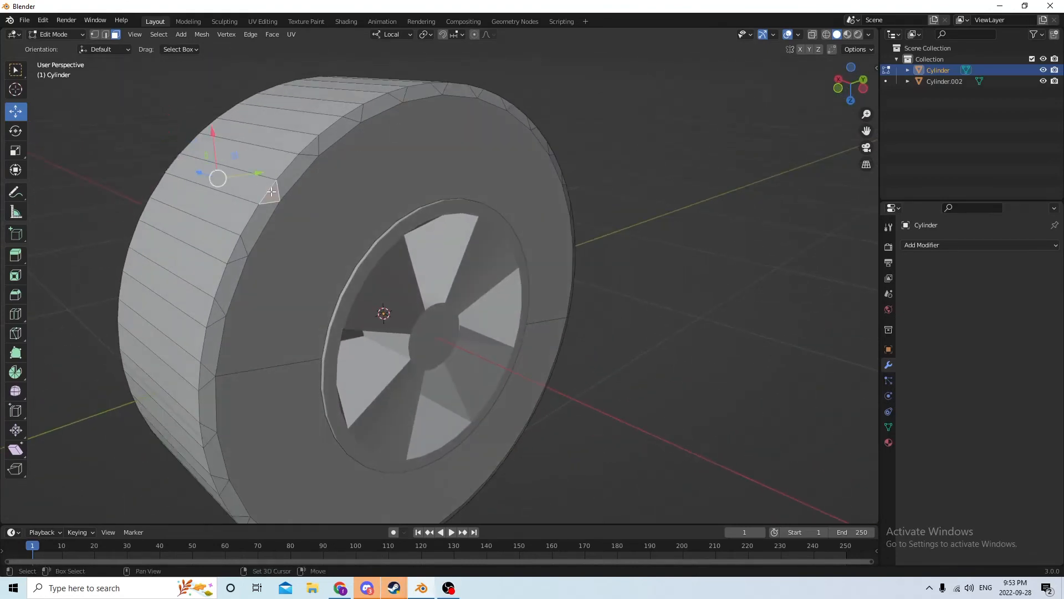
pyautogui.click(221, 178)
pyautogui.moveTo(221, 178); pyautogui.dragTo(349, 159, button='middle')
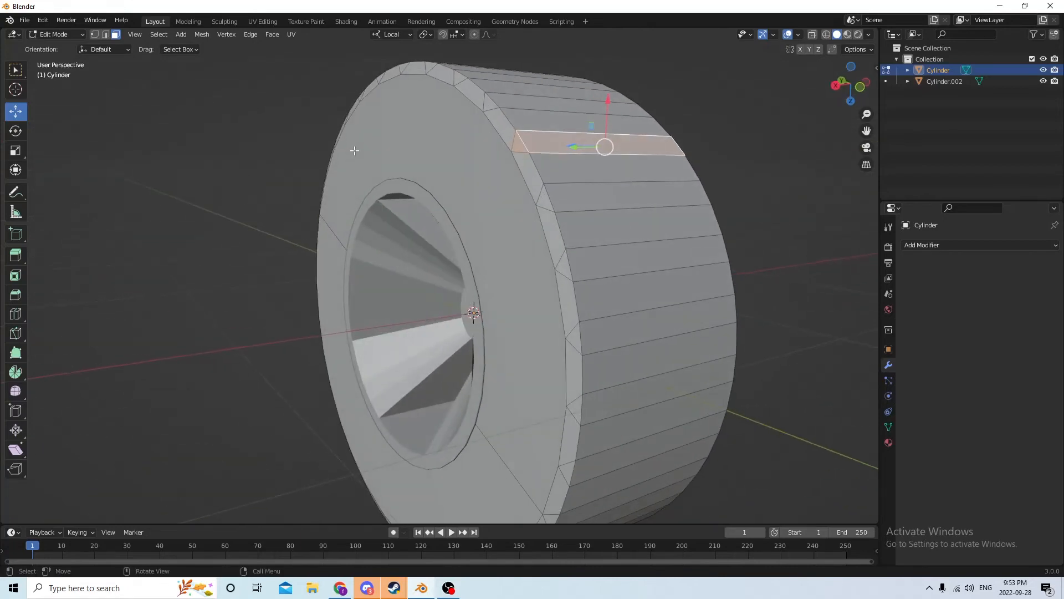
pyautogui.press('x')
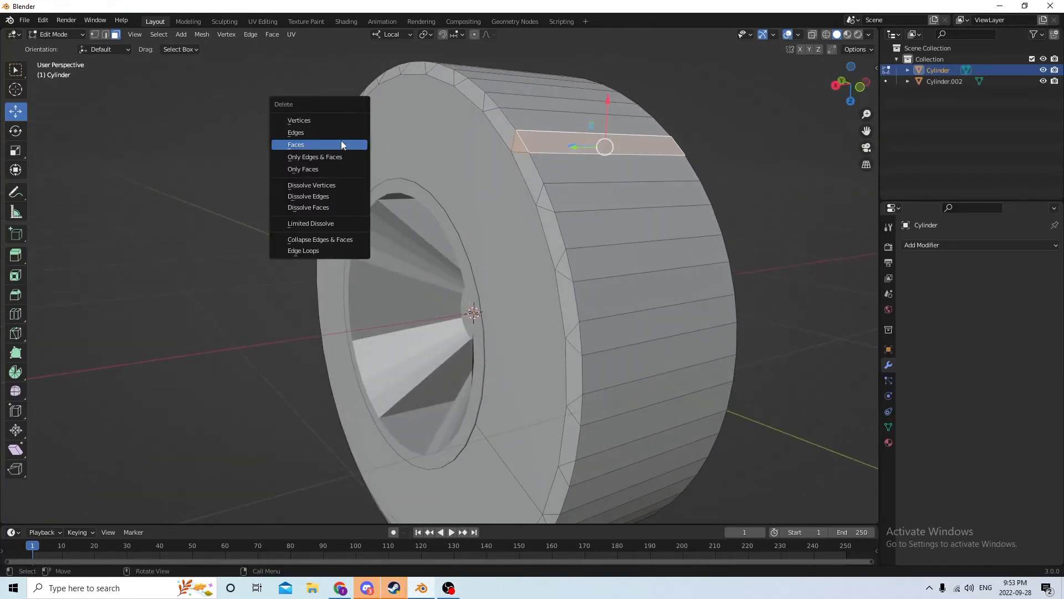
pyautogui.click(321, 145)
# Step: Select the next three alternating tread faces below the gap, including their triangular end faces, and delete them
pyautogui.moveTo(555, 145); pyautogui.dragTo(581, 142, button='middle')
pyautogui.click(581, 165)
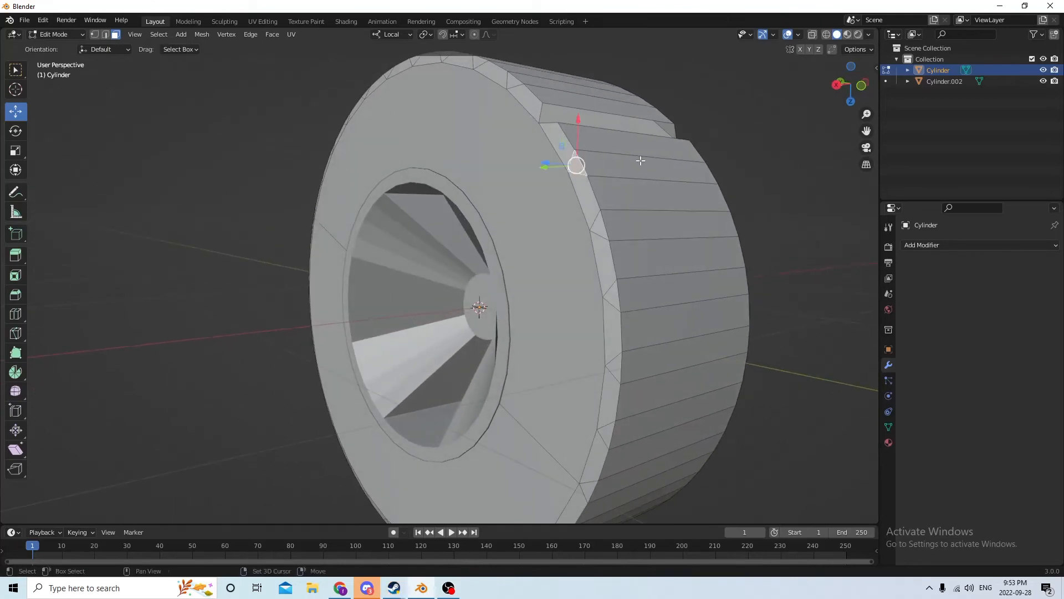
pyautogui.moveTo(636, 161); pyautogui.dragTo(340, 184, button='middle')
pyautogui.keyDown('shift'); pyautogui.click(220, 184); pyautogui.keyUp('shift')
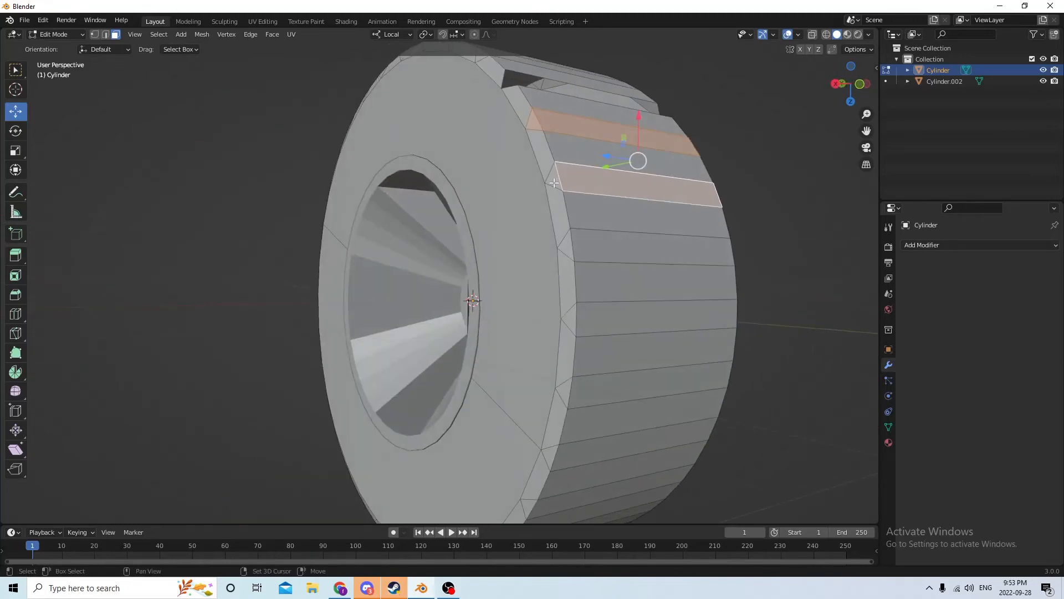
pyautogui.keyDown('shift'); pyautogui.click(598, 240); pyautogui.keyUp('shift')
pyautogui.moveTo(599, 239); pyautogui.dragTo(256, 276, button='middle')
pyautogui.keyDown('shift'); pyautogui.click(240, 247); pyautogui.keyUp('shift')
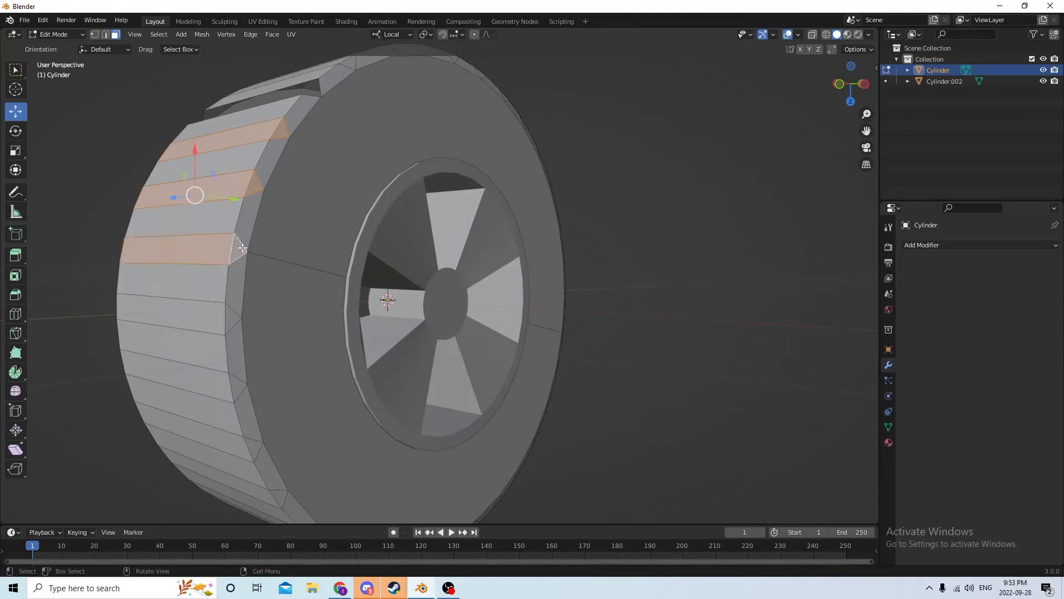
pyautogui.press('x')
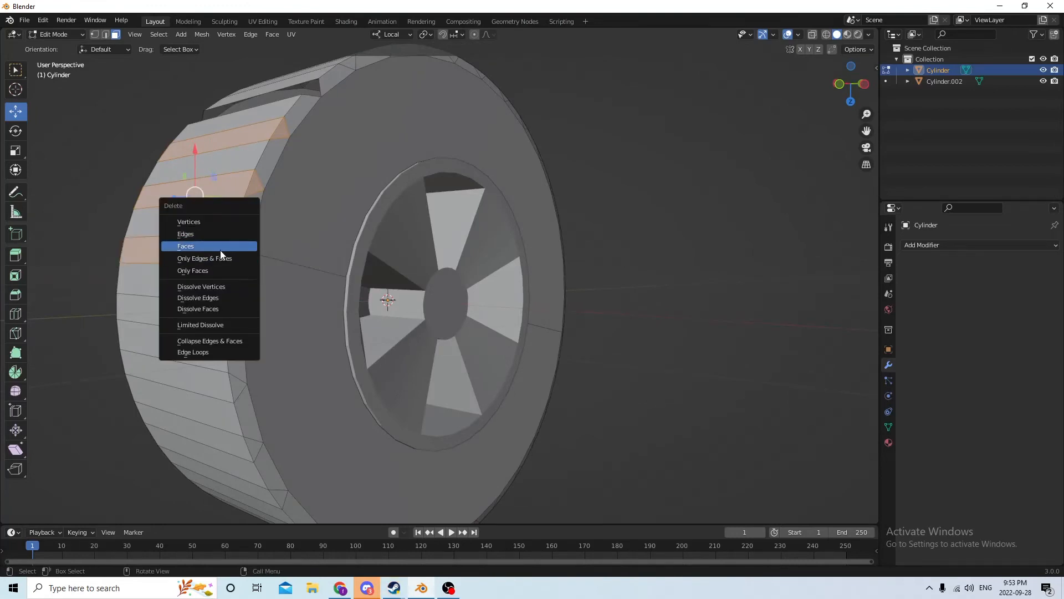
pyautogui.click(221, 250)
# Step: Select the edges bordering the uppermost tread gap in edge select mode and fill it with a face
pyautogui.moveTo(221, 250); pyautogui.dragTo(398, 225, button='middle')
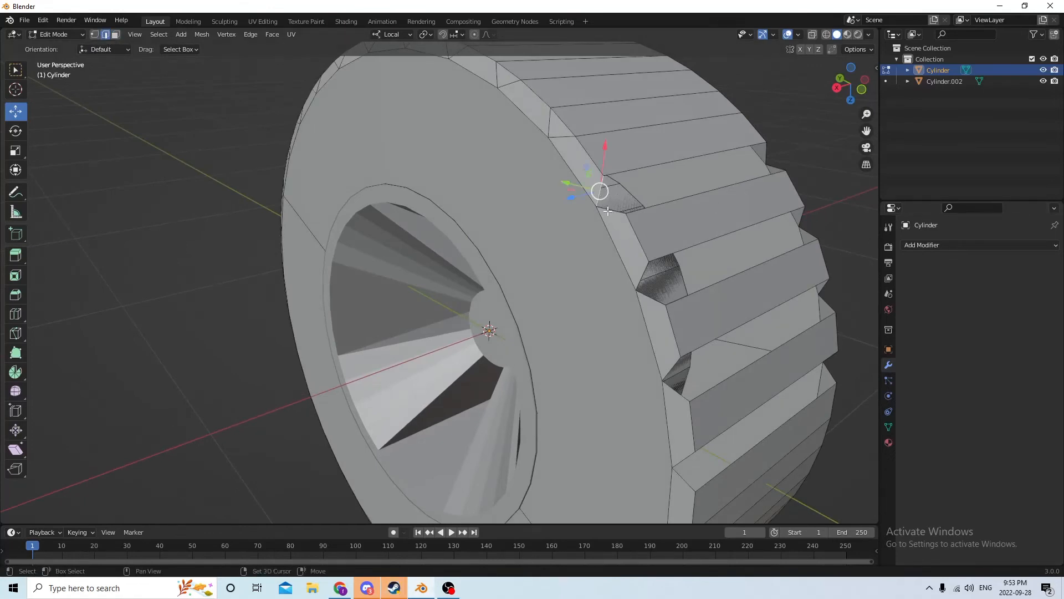
pyautogui.keyDown('shift'); pyautogui.click(647, 208); pyautogui.keyUp('shift')
pyautogui.keyDown('shift'); pyautogui.click(657, 163); pyautogui.keyUp('shift')
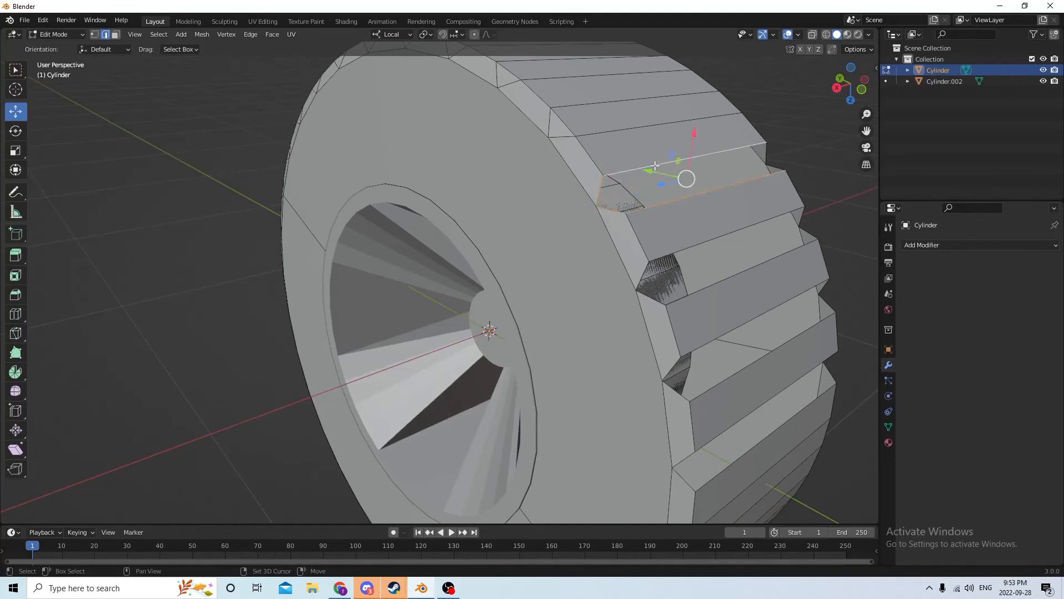
pyautogui.moveTo(657, 162); pyautogui.dragTo(451, 161, button='middle')
pyautogui.keyDown('shift'); pyautogui.click(449, 176); pyautogui.keyUp('shift')
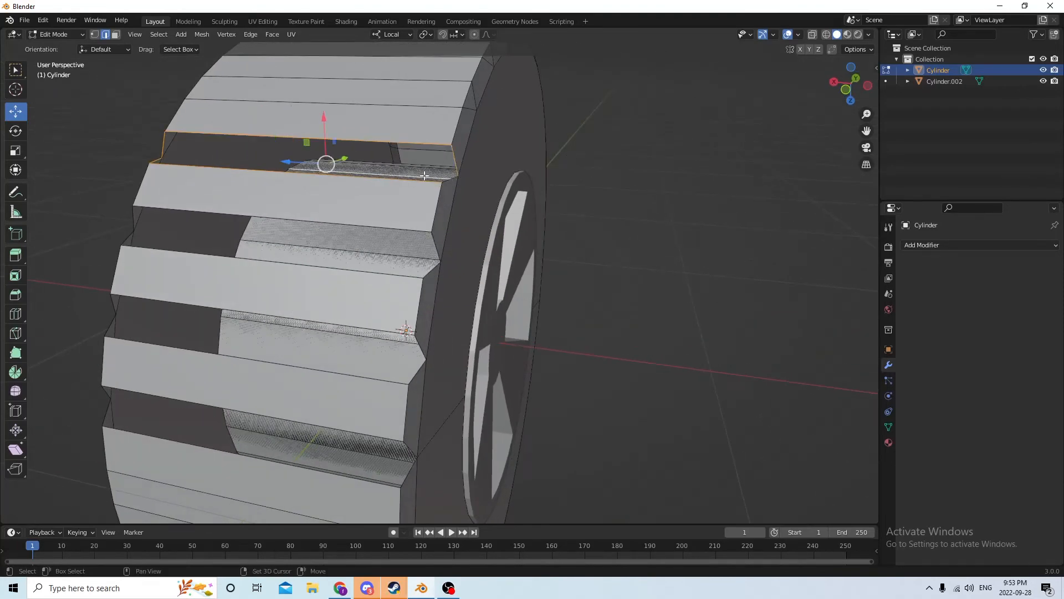
pyautogui.keyDown('shift'); pyautogui.click(431, 176); pyautogui.keyUp('shift')
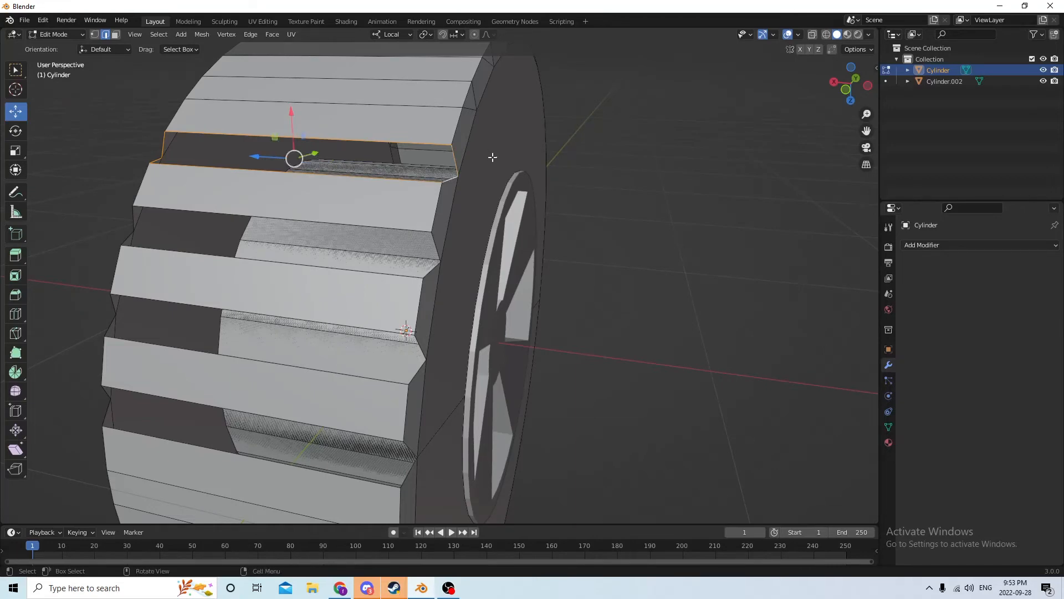
pyautogui.moveTo(498, 165); pyautogui.dragTo(545, 161, button='middle')
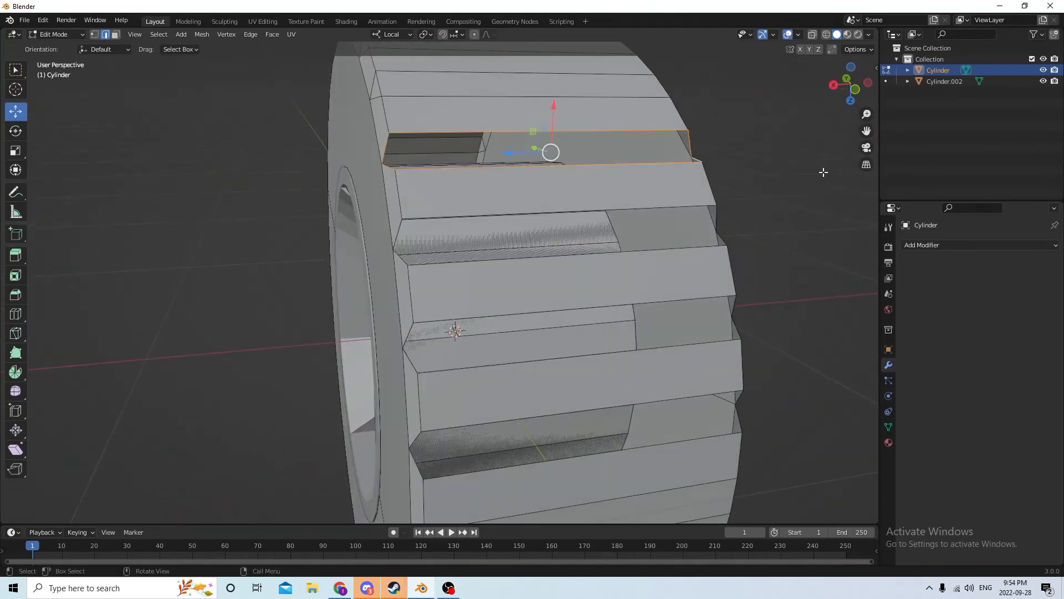
pyautogui.press('f')
# Step: Dismiss the Discord notification
pyautogui.moveTo(810, 169); pyautogui.dragTo(834, 164, button='middle')
pyautogui.scroll(-3, 834, 164)
pyautogui.moveTo(761, 172); pyautogui.dragTo(787, 178, button='middle')
pyautogui.click(1040, 517)
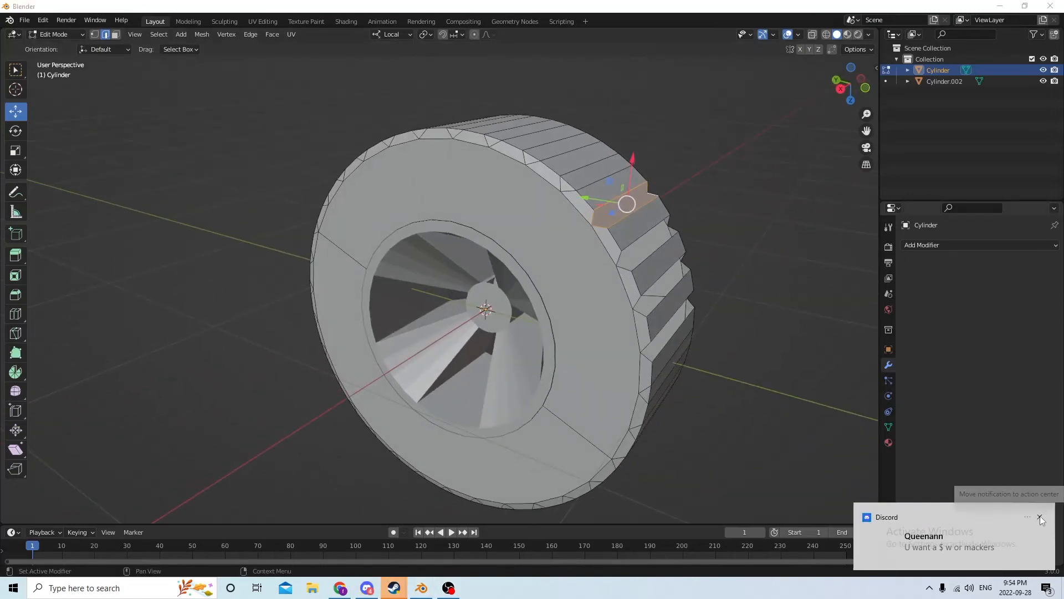
# Step: Select the border edges of the second tread gap from the top using shortest-path picks and fill it with a face
pyautogui.moveTo(792, 288); pyautogui.dragTo(841, 288, button='middle')
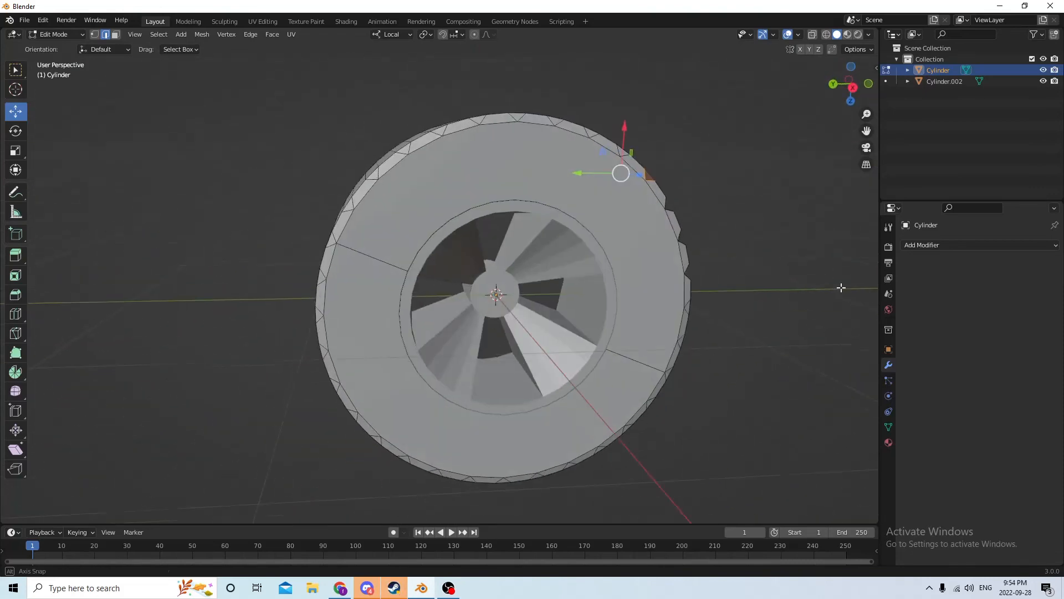
pyautogui.scroll(5, 756, 256)
pyautogui.moveTo(647, 266); pyautogui.dragTo(733, 220, button='middle')
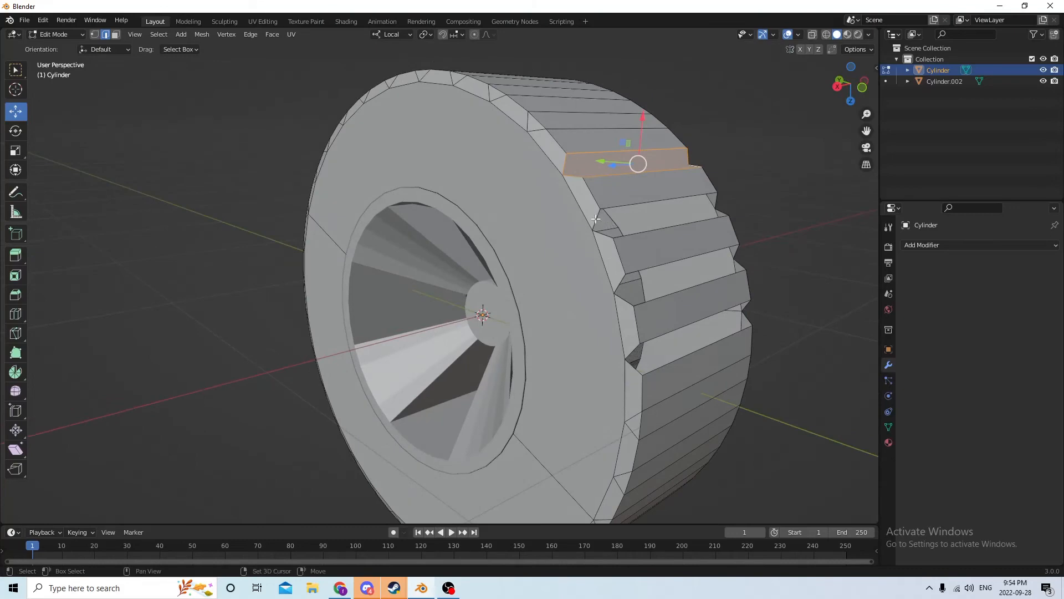
pyautogui.click(718, 185)
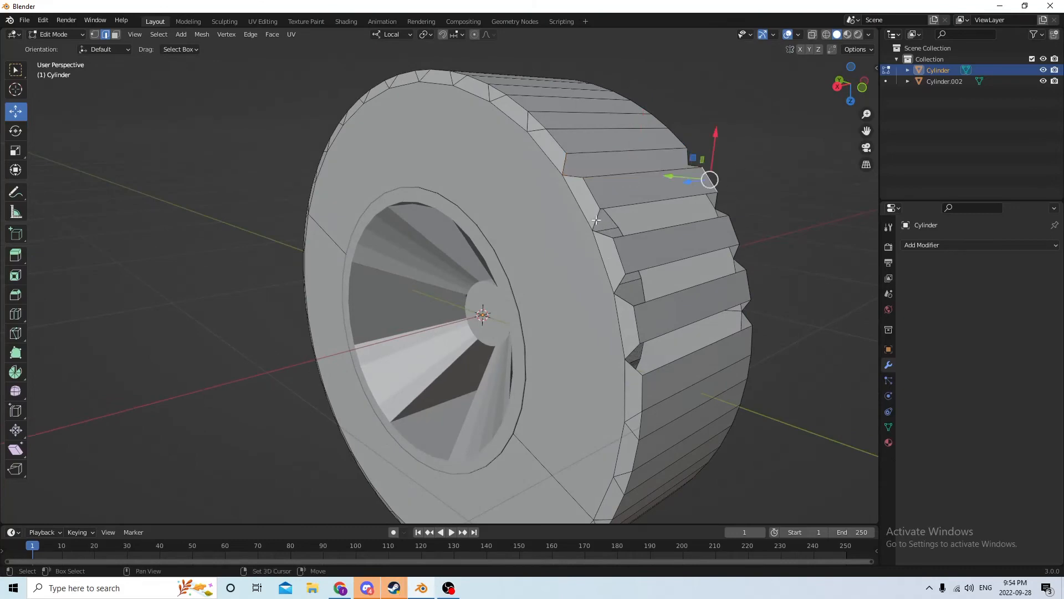
pyautogui.moveTo(596, 220); pyautogui.dragTo(423, 218, button='middle')
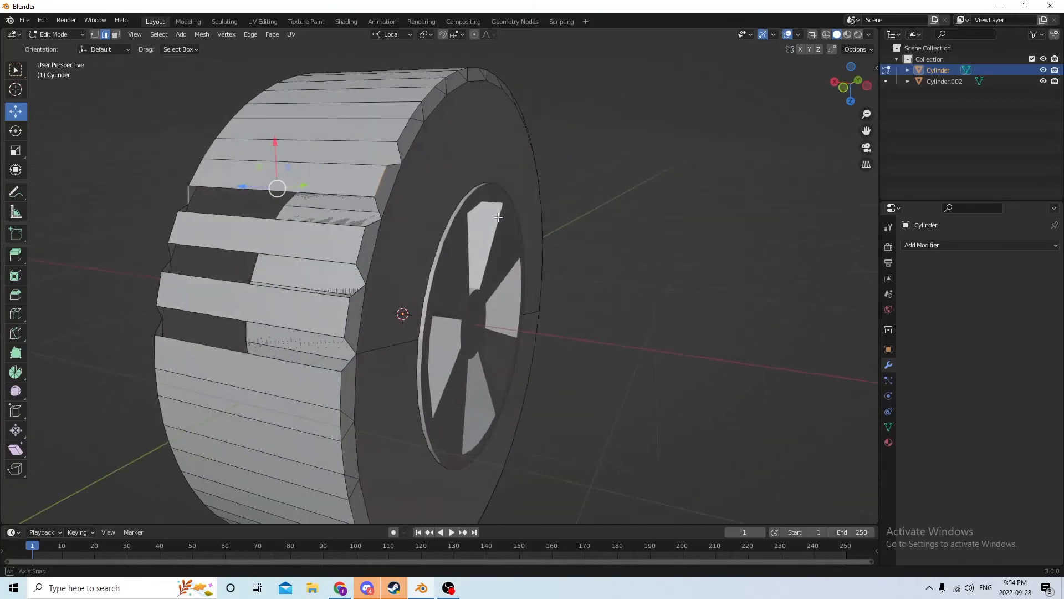
pyautogui.keyDown('ctrl'); pyautogui.click(378, 214); pyautogui.keyUp('ctrl')
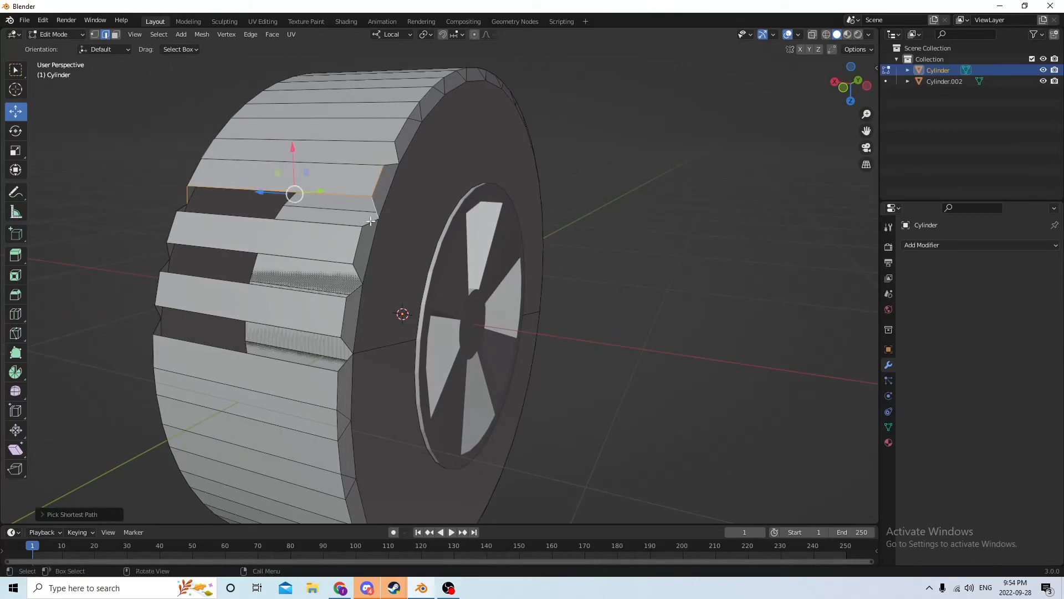
pyautogui.moveTo(369, 221); pyautogui.dragTo(512, 240, button='middle')
pyautogui.keyDown('ctrl'); pyautogui.click(558, 251); pyautogui.keyUp('ctrl')
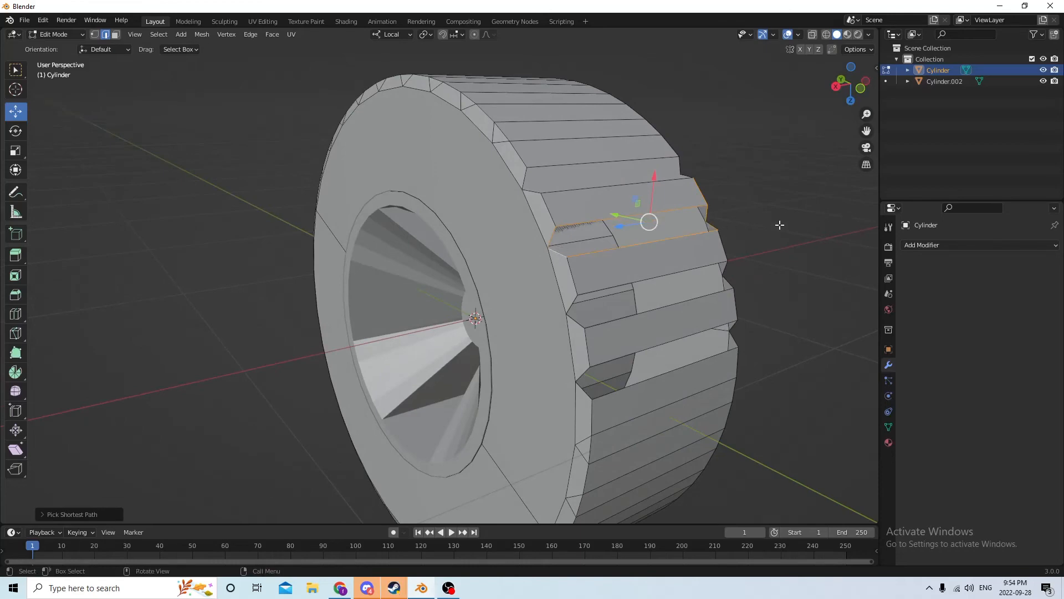
pyautogui.moveTo(778, 215); pyautogui.dragTo(743, 243, button='middle')
# Step: Select the border edges of the third tread gap from the top with shortest-path picks and fill it with a face
pyautogui.click(731, 242)
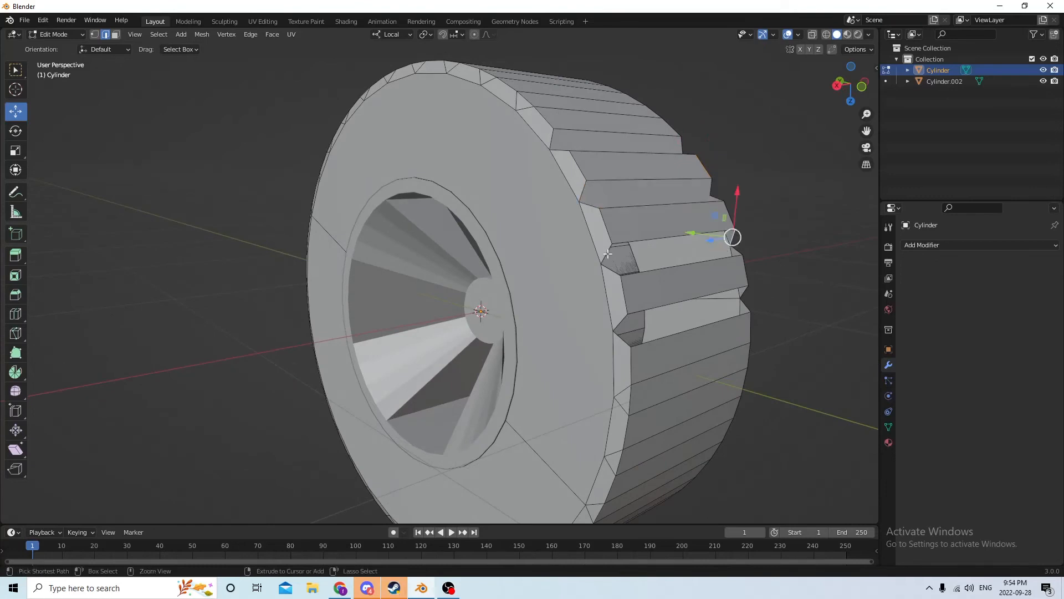
pyautogui.keyDown('ctrl'); pyautogui.click(608, 254); pyautogui.keyUp('ctrl')
pyautogui.keyDown('ctrl'); pyautogui.click(737, 249); pyautogui.keyUp('ctrl')
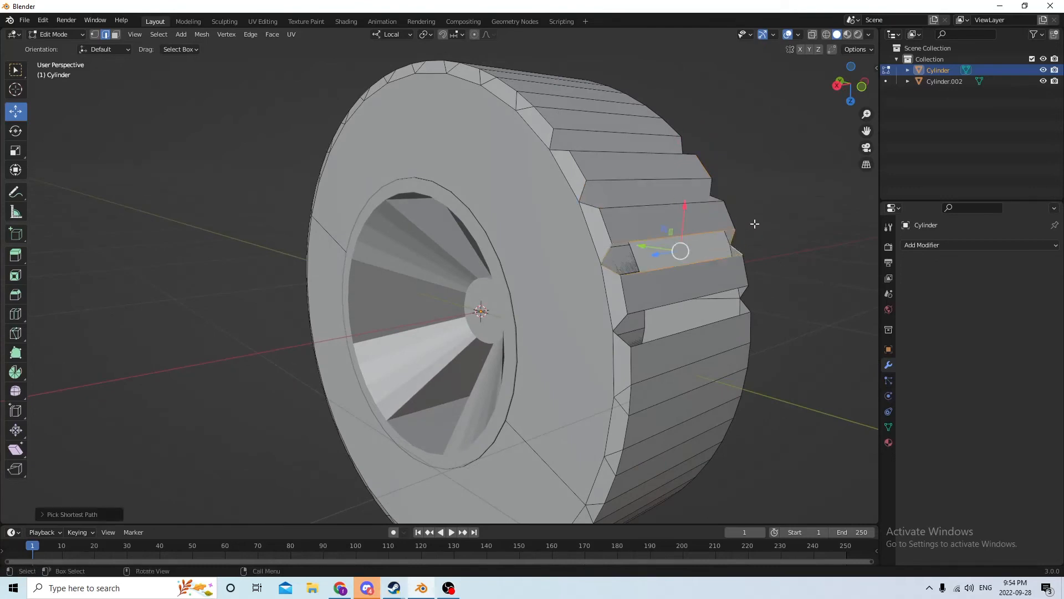
pyautogui.moveTo(753, 220); pyautogui.dragTo(770, 170, button='middle')
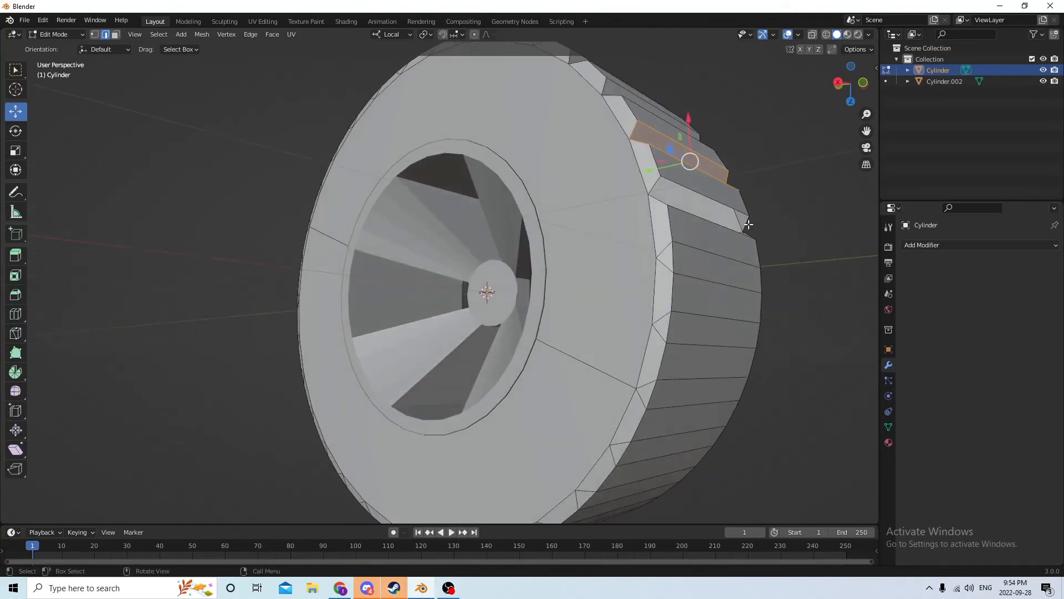
# Step: Select the edges around the last, lowest tread gap and fill it with a face
pyautogui.click(744, 223)
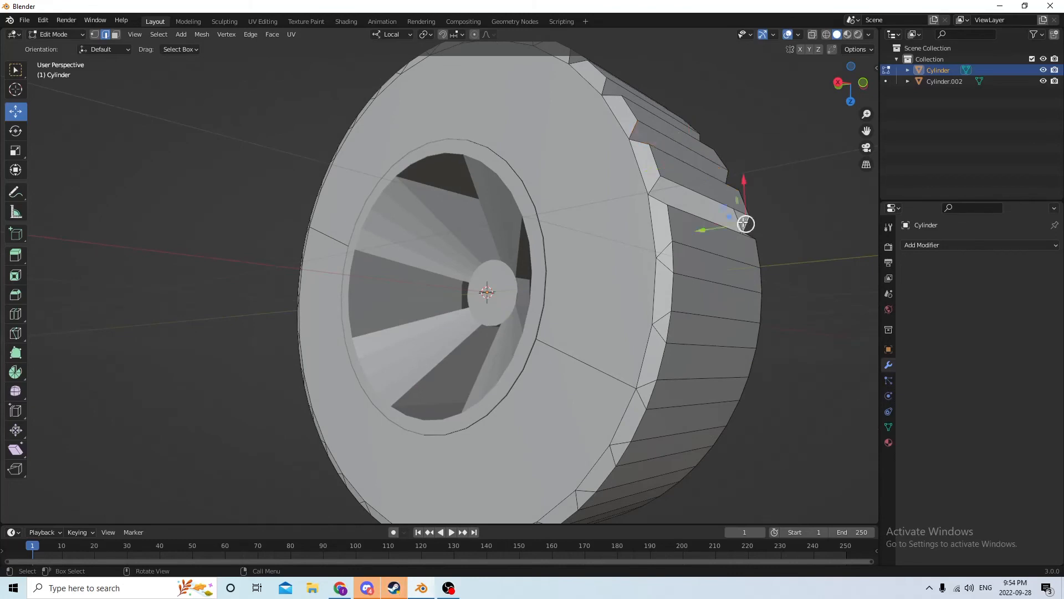
pyautogui.keyDown('ctrl'); pyautogui.click(651, 189); pyautogui.keyUp('ctrl')
pyautogui.moveTo(652, 189); pyautogui.dragTo(743, 294, button='middle')
pyautogui.keyDown('shift'); pyautogui.click(627, 338); pyautogui.keyUp('shift')
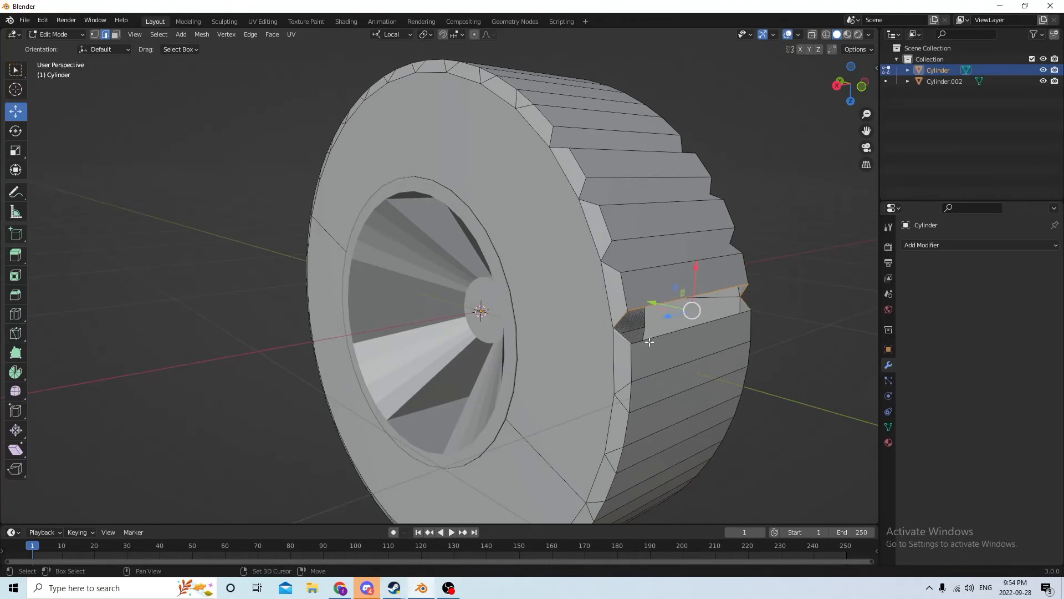
pyautogui.keyDown('shift'); pyautogui.click(652, 337); pyautogui.keyUp('shift')
pyautogui.moveTo(658, 331); pyautogui.dragTo(641, 312, button='middle')
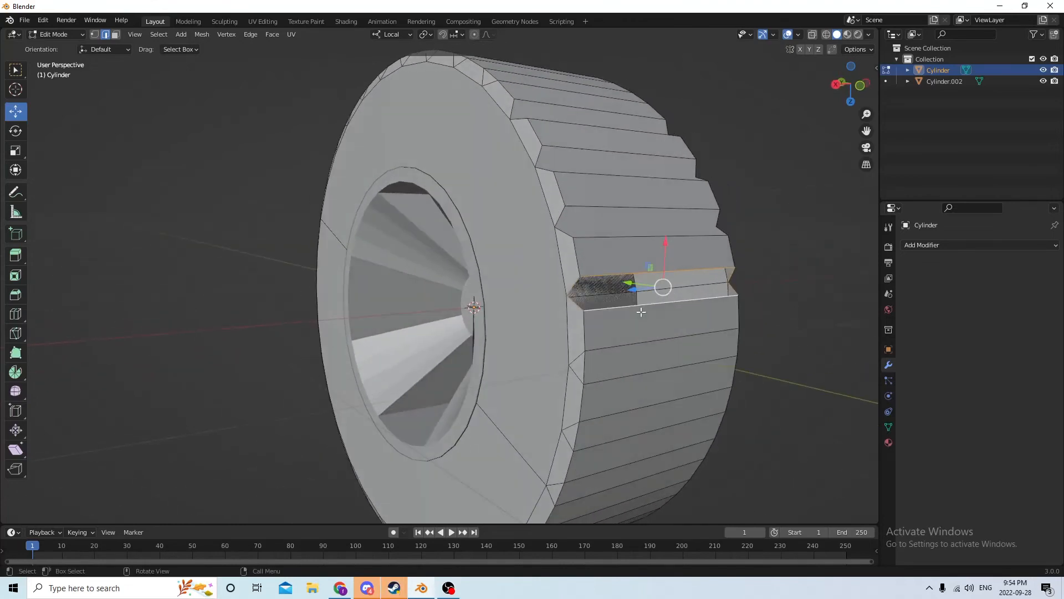
pyautogui.press('f')
# Step: Finish editing the outer ring mesh and return to Object Mode
pyautogui.moveTo(754, 246); pyautogui.dragTo(821, 257, button='middle')
pyautogui.scroll(-3, 809, 263)
pyautogui.scroll(-3, 634, 240)
pyautogui.scroll(3, 737, 258)
pyautogui.scroll(2, 737, 259)
pyautogui.moveTo(737, 258); pyautogui.dragTo(673, 237, button='middle')
pyautogui.press('Tab')
pyautogui.scroll(-1, 673, 238)
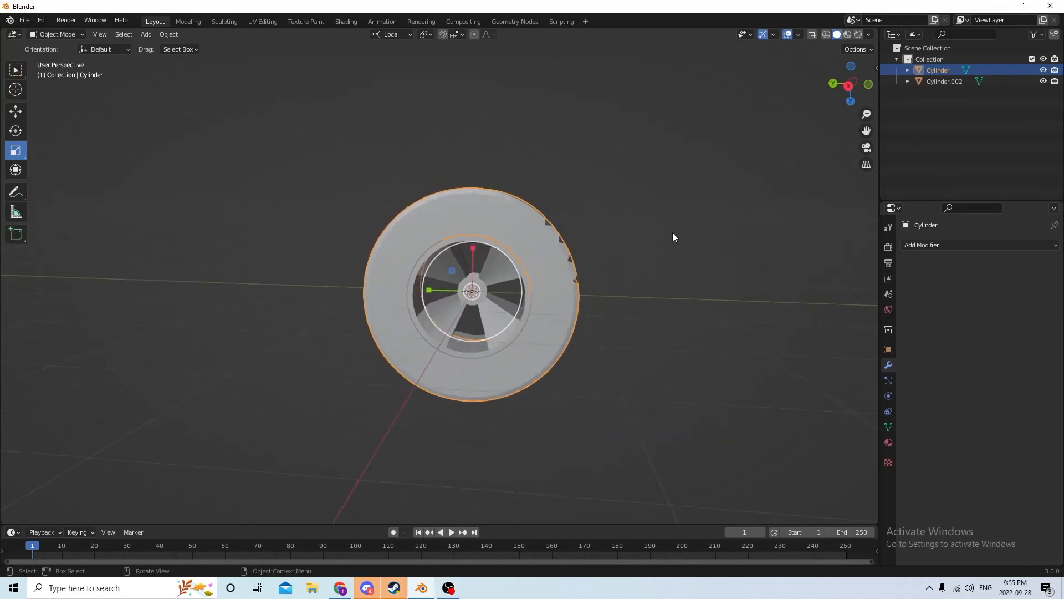
# Step: Clear the selection and select the outer ring, Cylinder, and the inner hub, Cylinder.002, together
pyautogui.click(718, 314)
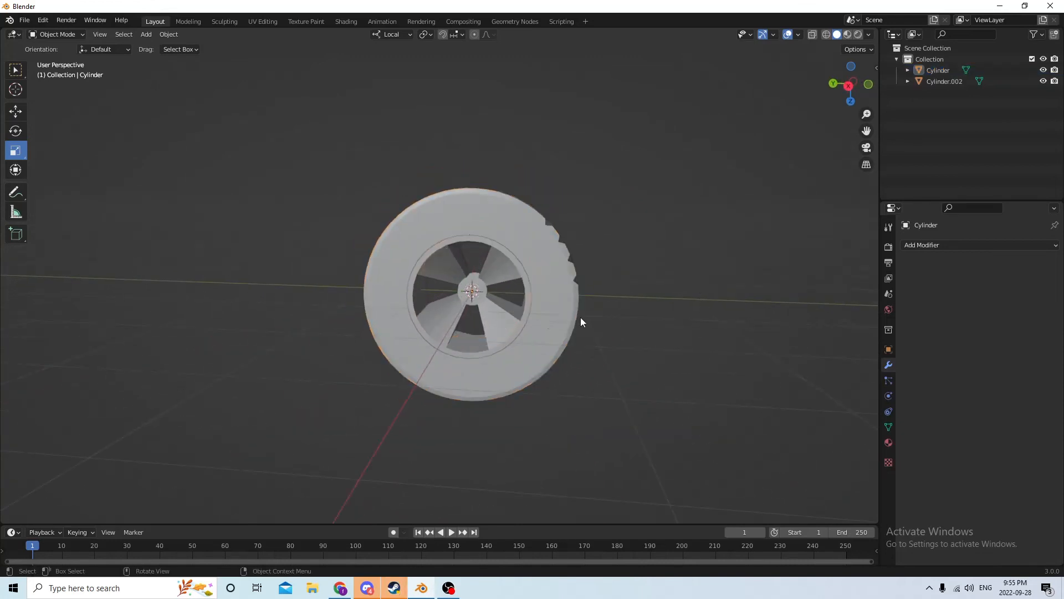
pyautogui.click(534, 255)
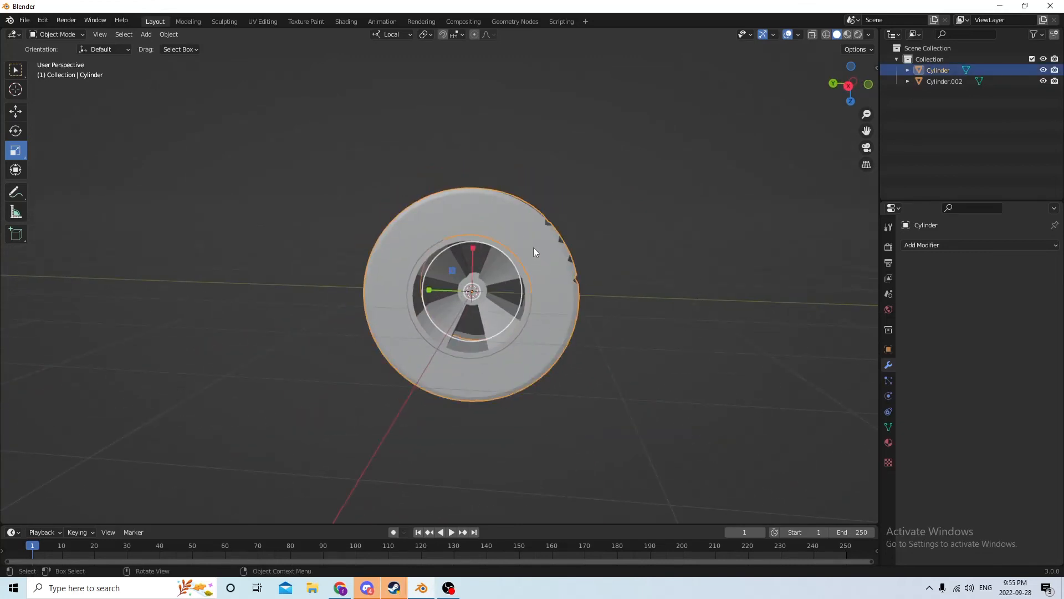
pyautogui.keyDown('shift'); pyautogui.click(492, 312); pyautogui.keyUp('shift')
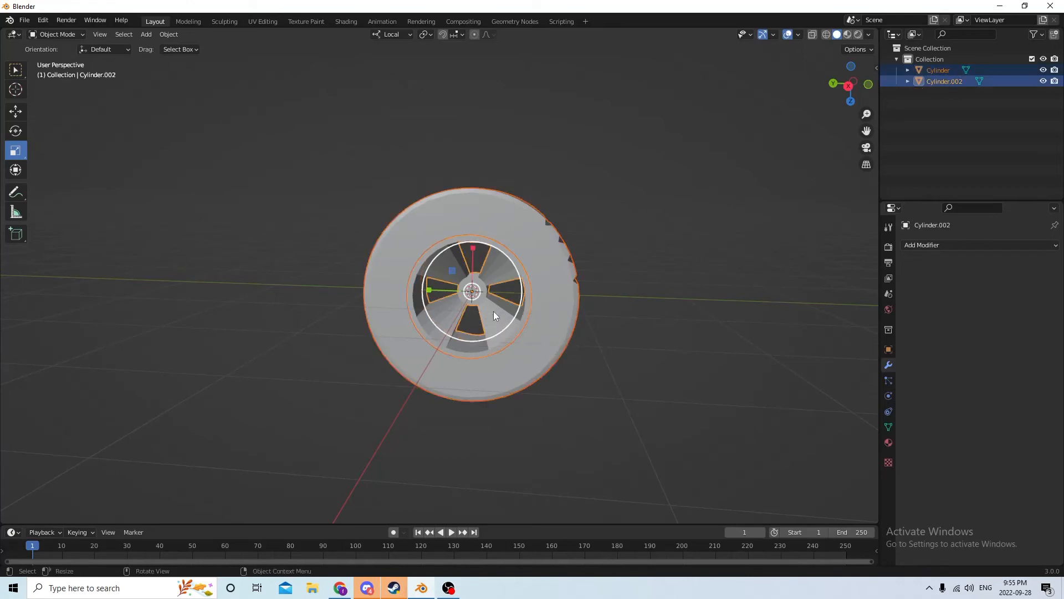
# Step: Join the outer ring and the inner hub into a single wheel object and reselect the wheel
pyautogui.hotkey('ctrl', 'j')
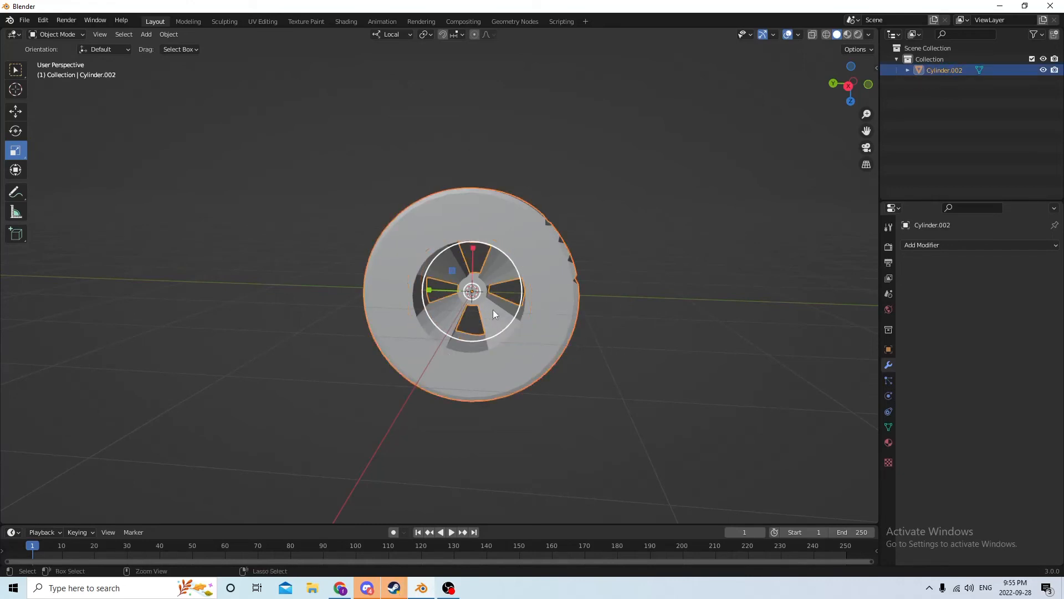
pyautogui.moveTo(590, 267)
pyautogui.mouseDown(button='middle')
pyautogui.moveTo(474, 285)
pyautogui.moveTo(579, 278)
pyautogui.mouseUp(button='middle')
pyautogui.click(180, 170)
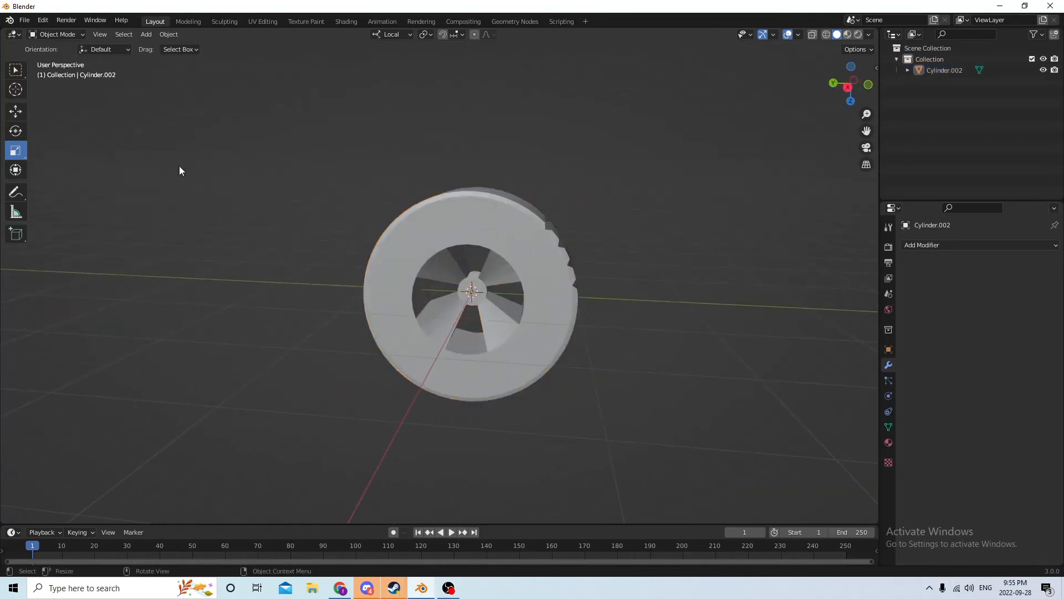
pyautogui.click(486, 232)
pyautogui.moveTo(378, 207); pyautogui.dragTo(237, 138, button='middle')
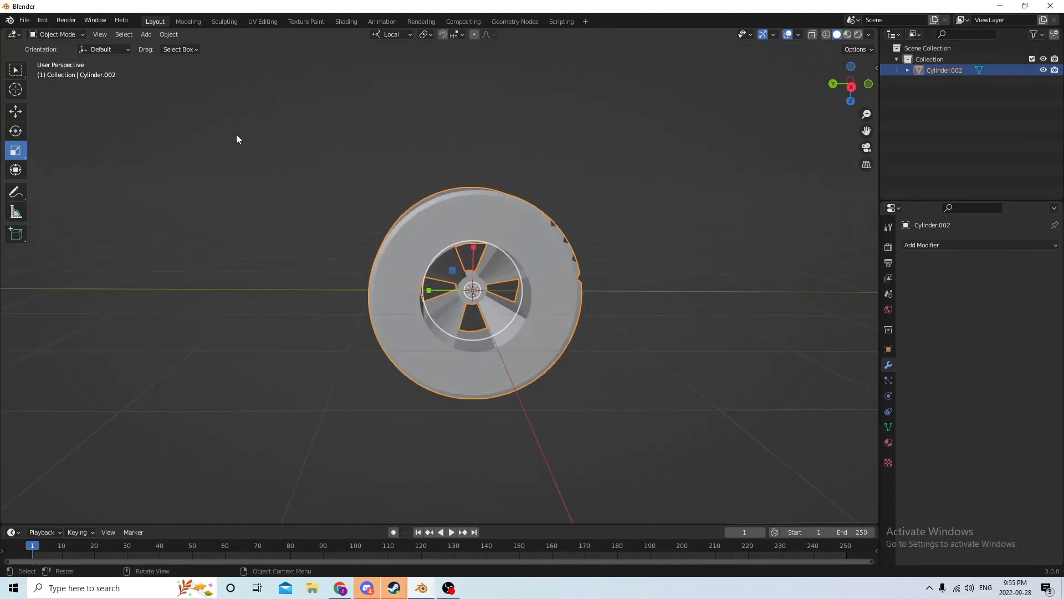
pyautogui.click(15, 113)
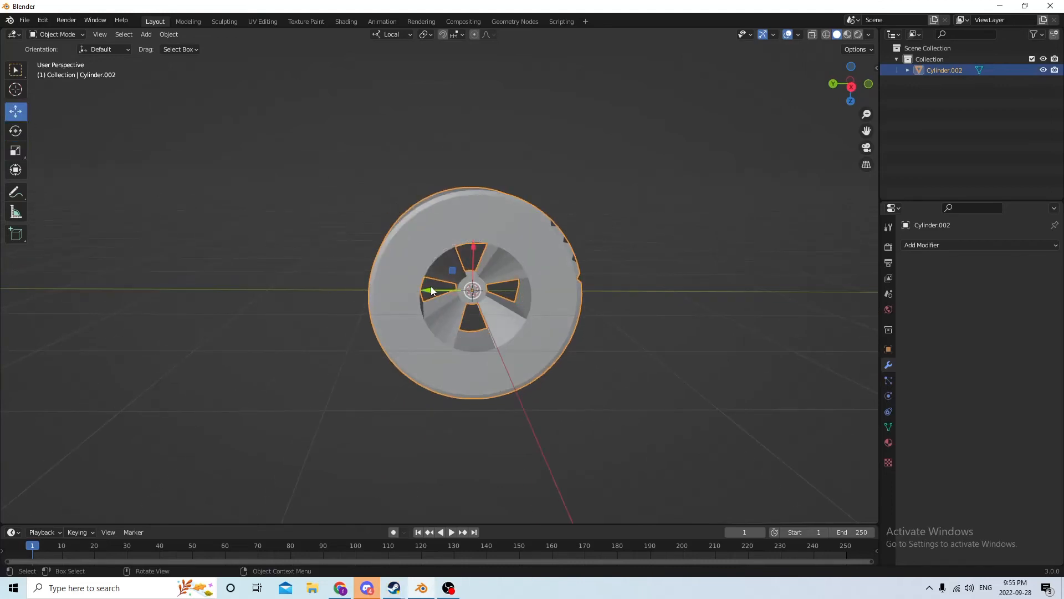
pyautogui.moveTo(431, 291); pyautogui.dragTo(199, 266)
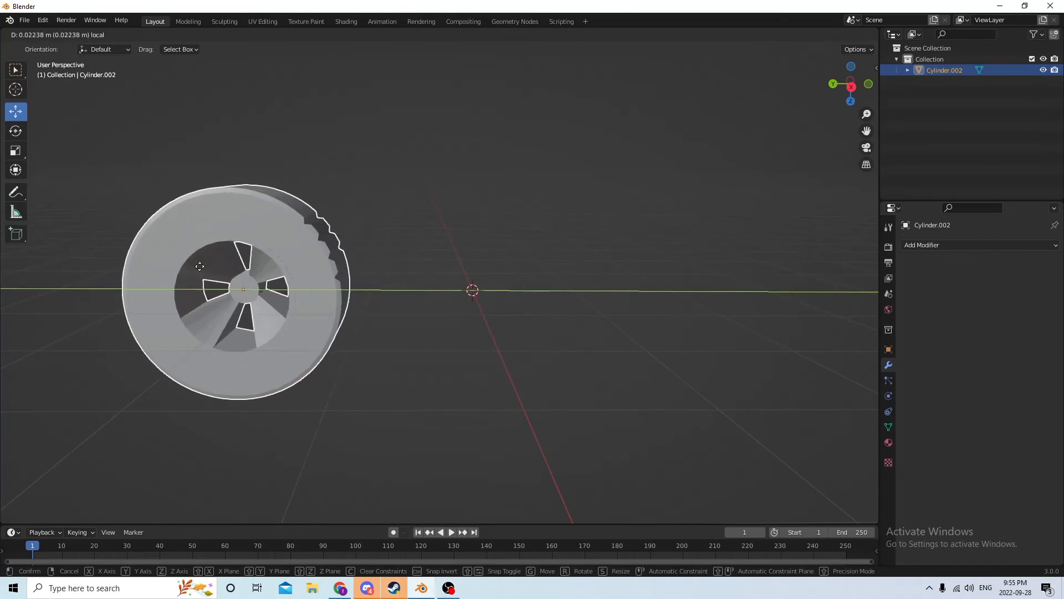
pyautogui.rightClick(200, 266)
# Step: Duplicate the wheel and move the copy sideways along its axle to about -0.032 m on X
pyautogui.moveTo(361, 221); pyautogui.dragTo(244, 233, button='middle')
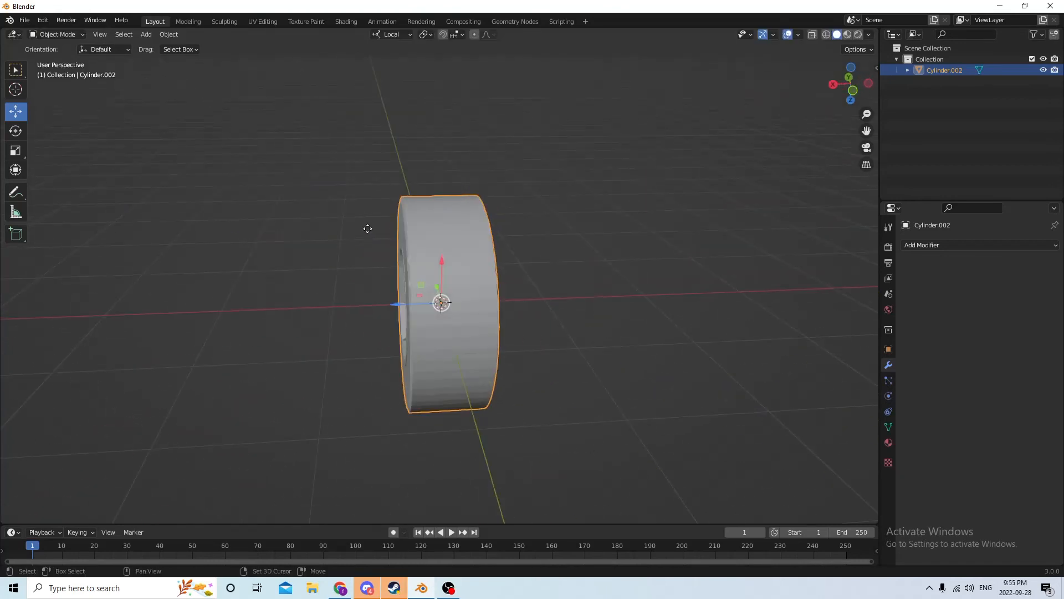
pyautogui.hotkey('shift', 'd')
pyautogui.rightClick(454, 261)
pyautogui.scroll(-2, 434, 272)
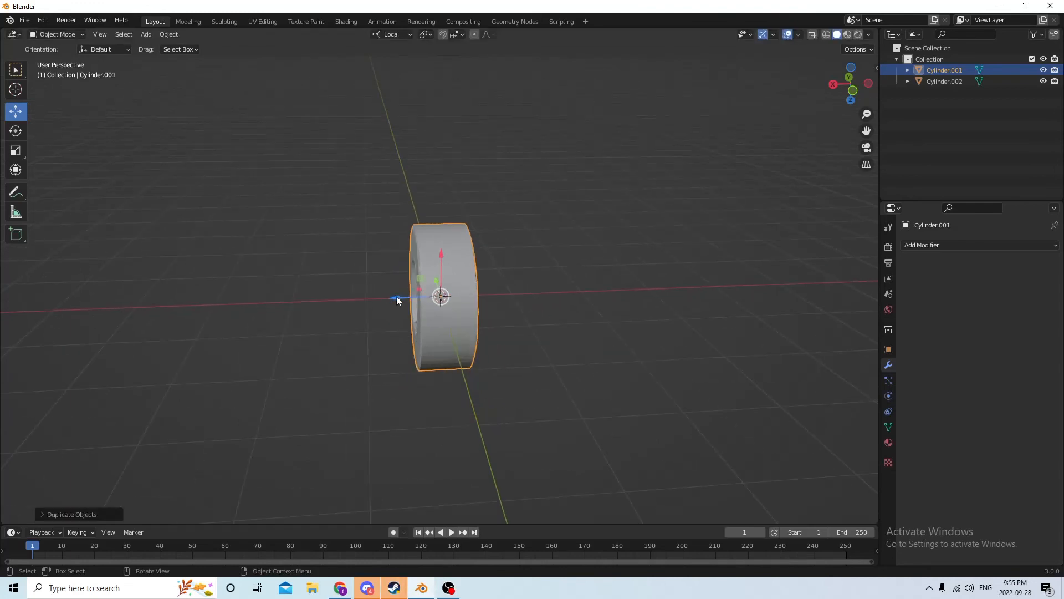
pyautogui.moveTo(396, 300); pyautogui.dragTo(562, 293)
pyautogui.moveTo(688, 270); pyautogui.dragTo(854, 280, button='middle')
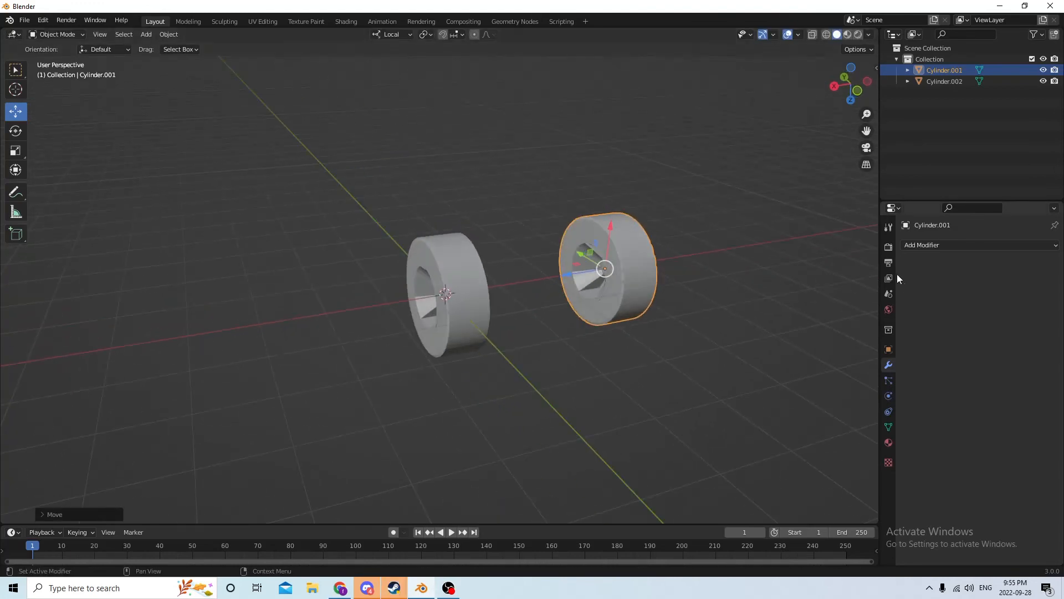
pyautogui.moveTo(746, 259); pyautogui.dragTo(897, 292, button='middle')
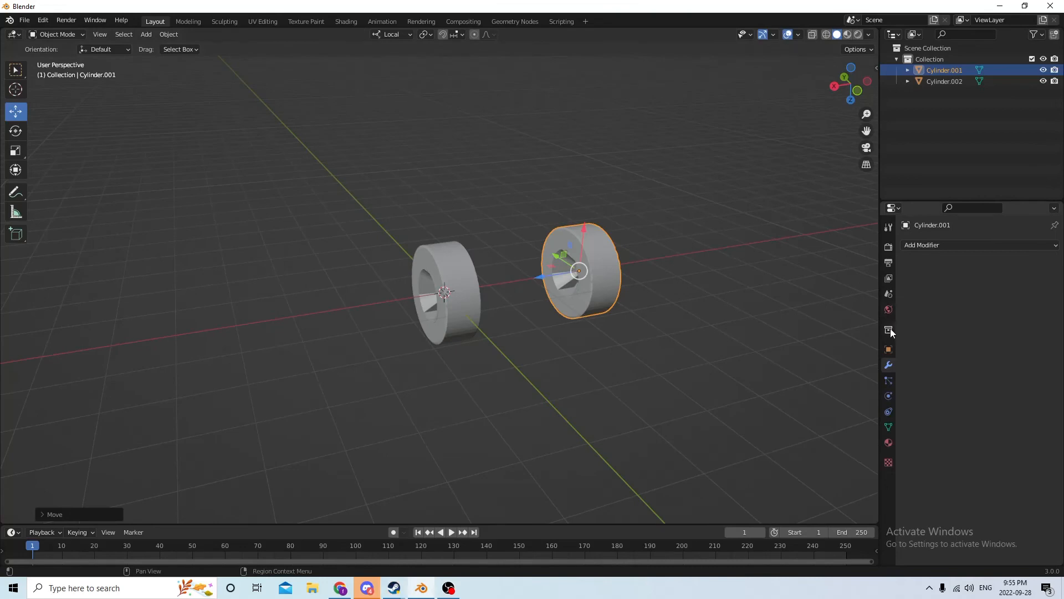
pyautogui.moveTo(728, 270); pyautogui.dragTo(752, 262, button='middle')
# Step: Open the copied wheel's object transform settings and set its X rotation to 180°
pyautogui.click(889, 278)
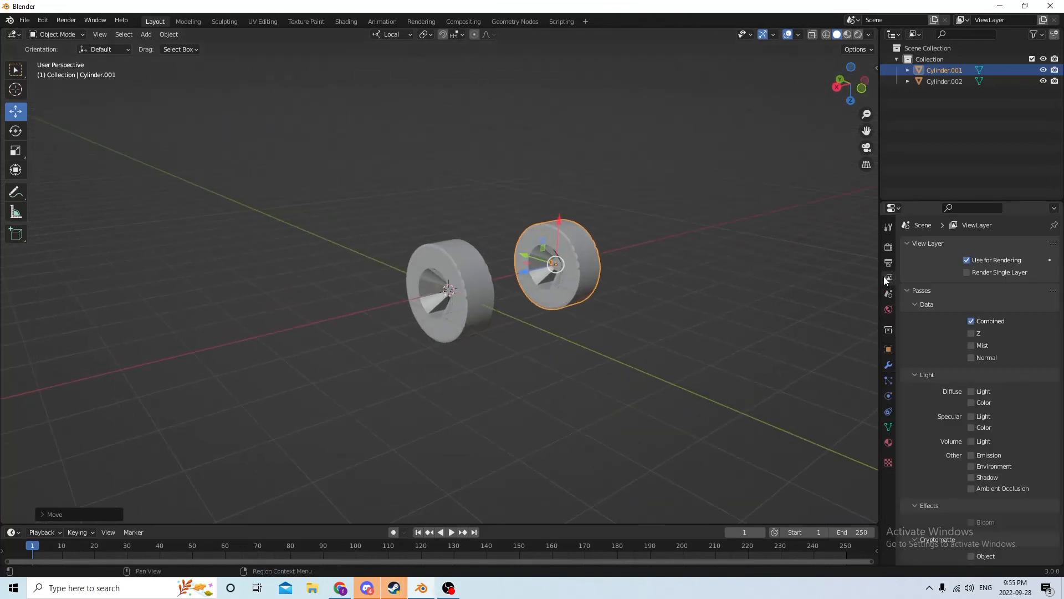
pyautogui.click(888, 263)
pyautogui.click(888, 294)
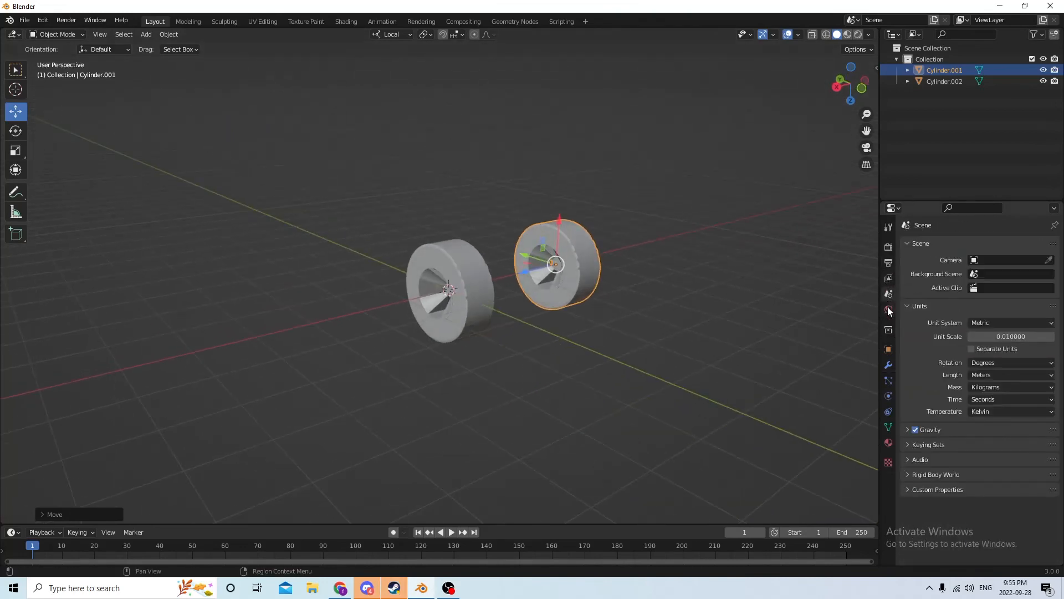
pyautogui.click(888, 309)
pyautogui.click(888, 329)
pyautogui.click(888, 350)
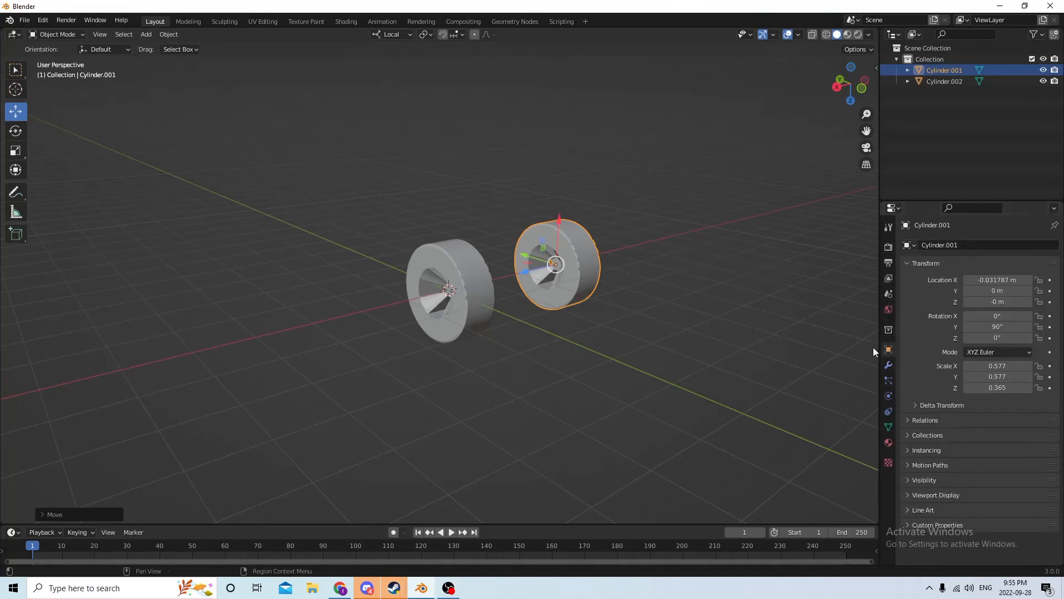
pyautogui.moveTo(787, 316); pyautogui.dragTo(703, 291, button='middle')
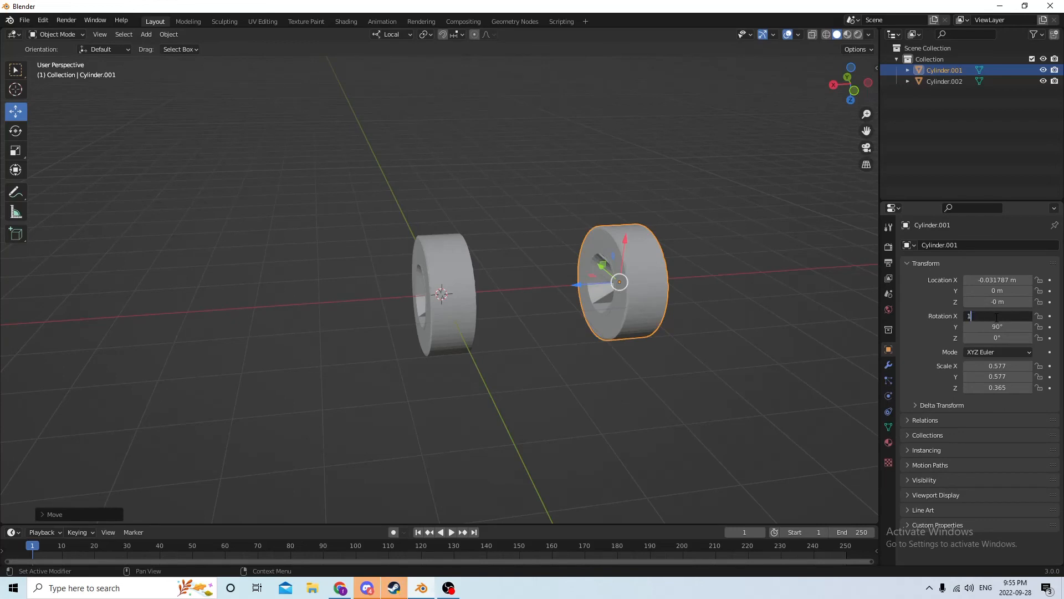
pyautogui.press('Return')
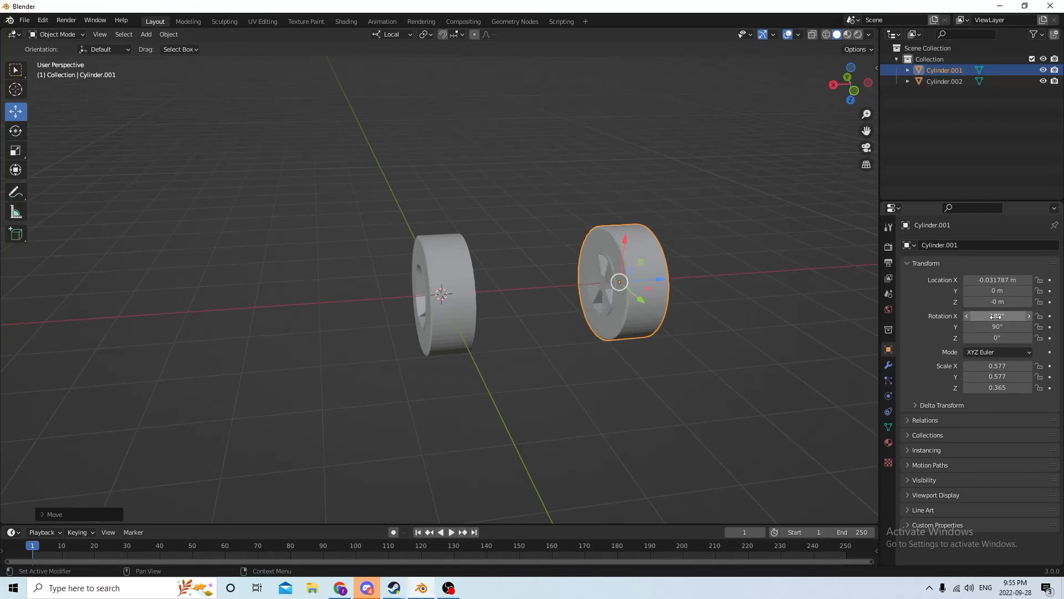
# Step: Move the rotated copy farther out to about -0.038 m on X and delete it
pyautogui.moveTo(682, 324); pyautogui.dragTo(589, 323, button='middle')
pyautogui.moveTo(762, 388); pyautogui.dragTo(836, 407)
pyautogui.moveTo(779, 397); pyautogui.dragTo(832, 391, button='middle')
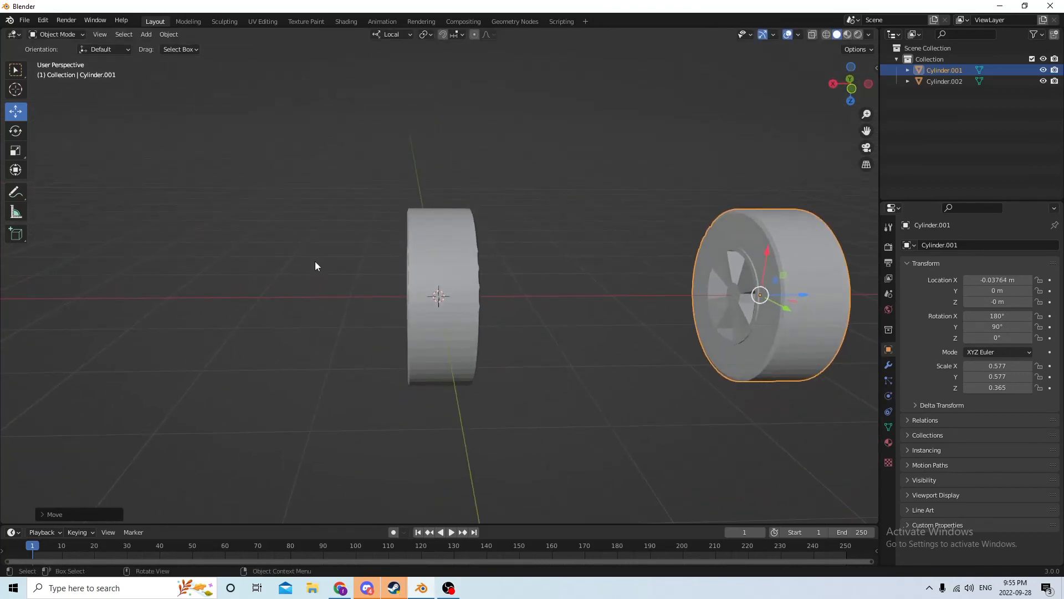
pyautogui.moveTo(533, 302); pyautogui.dragTo(573, 324, button='middle')
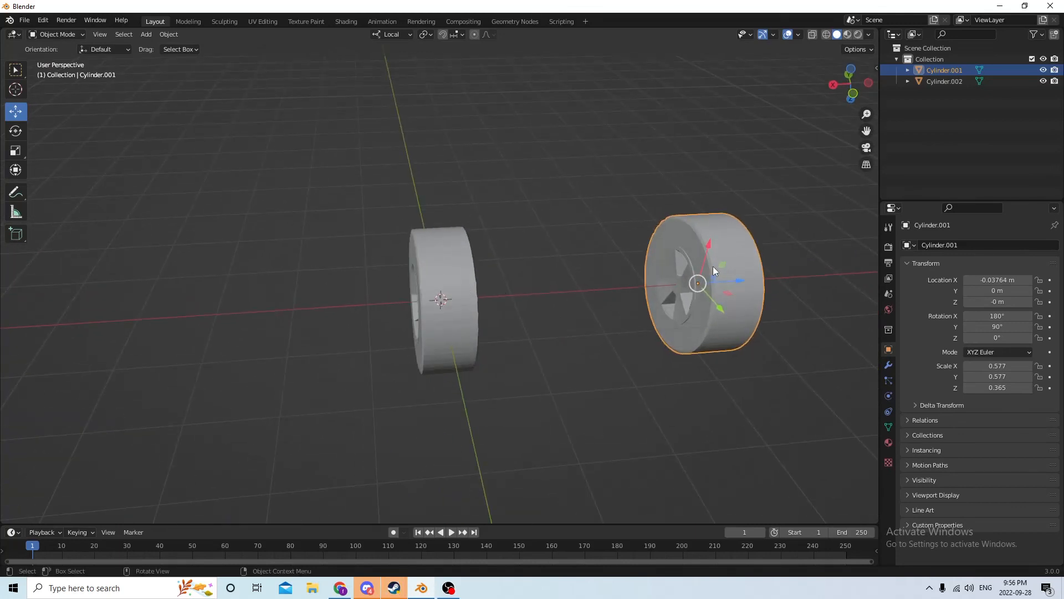
pyautogui.press('Delete')
# Step: Select the remaining wheel and move it along its axle to about 0.0213 m on X
pyautogui.click(449, 289)
pyautogui.moveTo(452, 288); pyautogui.dragTo(394, 304, button='middle')
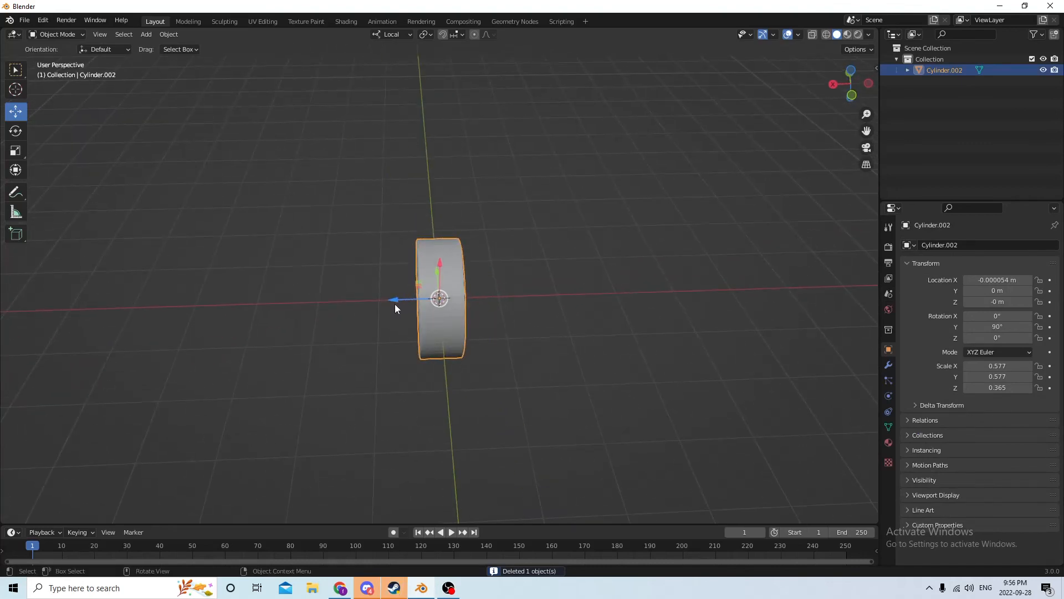
pyautogui.moveTo(394, 305); pyautogui.dragTo(265, 287)
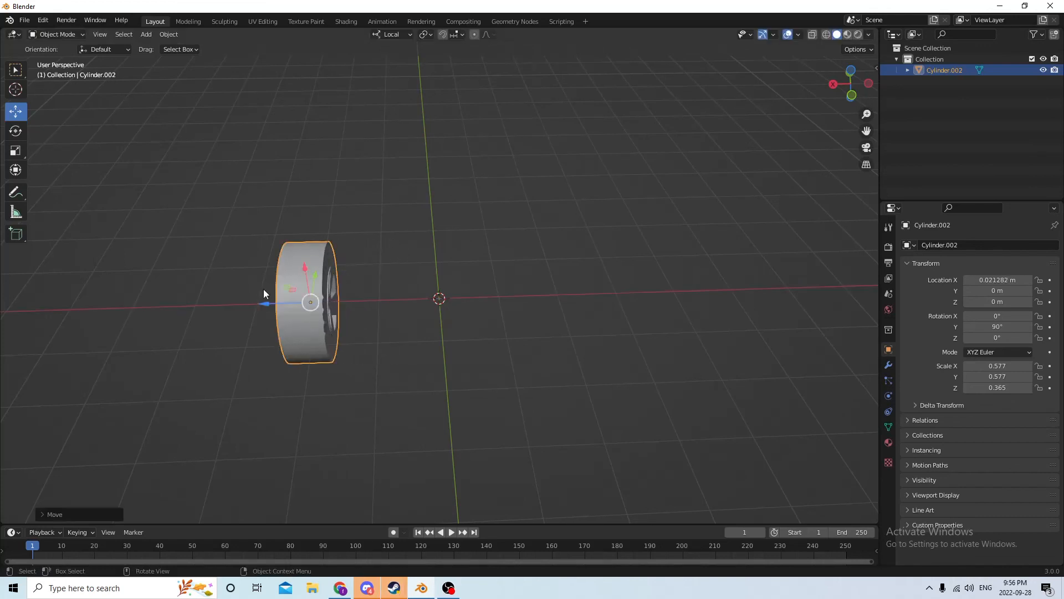
# Step: Duplicate the wheel in place and set the copy's X location to -0.021282 m, opposite the original
pyautogui.moveTo(264, 287); pyautogui.dragTo(543, 310, button='middle')
pyautogui.hotkey('shift', 'd')
pyautogui.press('Escape')
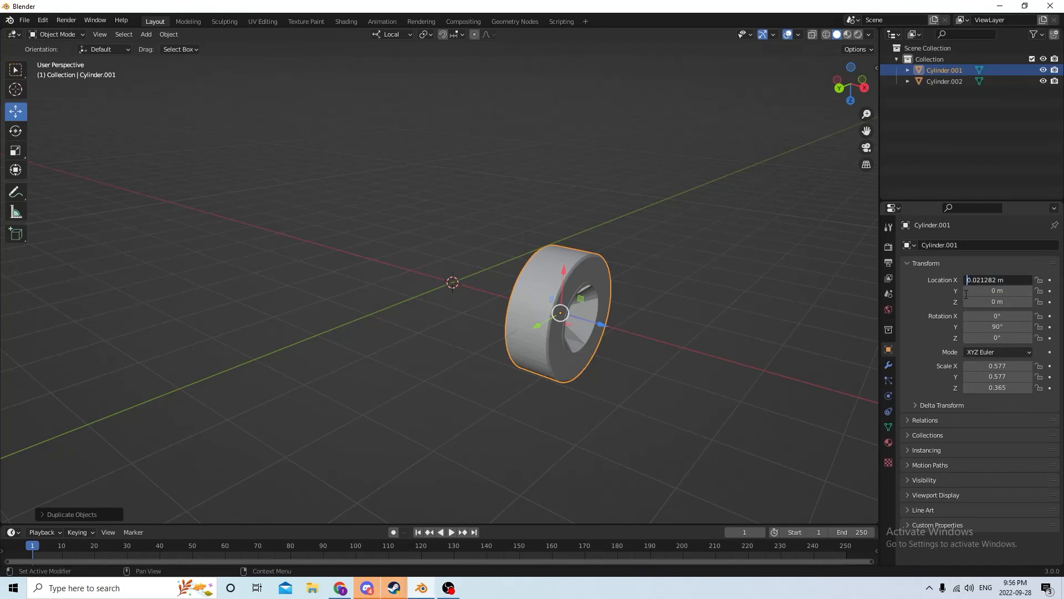
pyautogui.write('-')
pyautogui.press('Return')
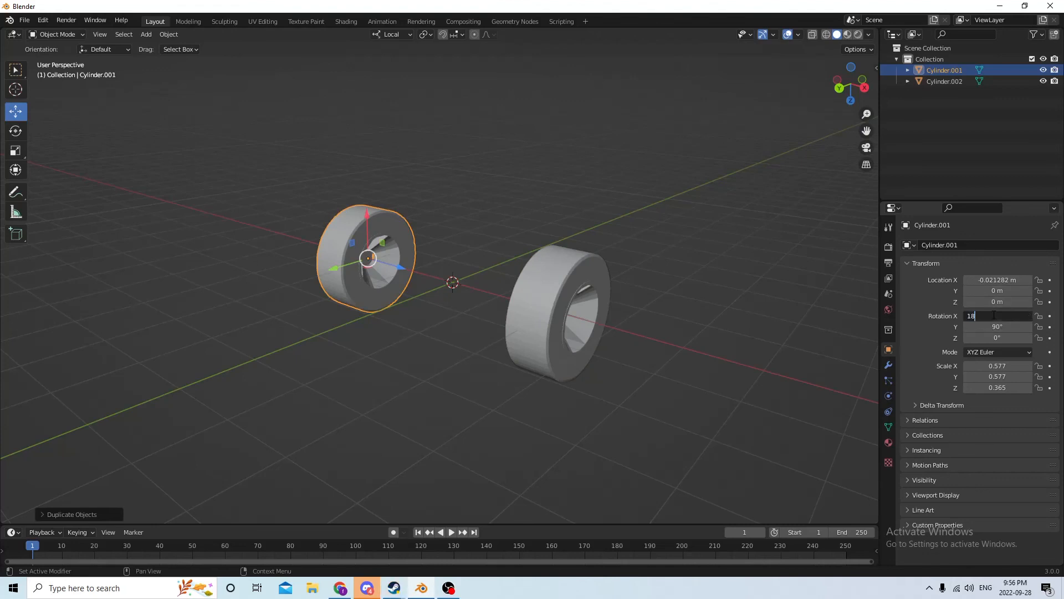
# Step: Set the copied wheel's X rotation to 180° so its hub faces outward
pyautogui.press('Return')
pyautogui.moveTo(783, 258); pyautogui.dragTo(644, 241, button='middle')
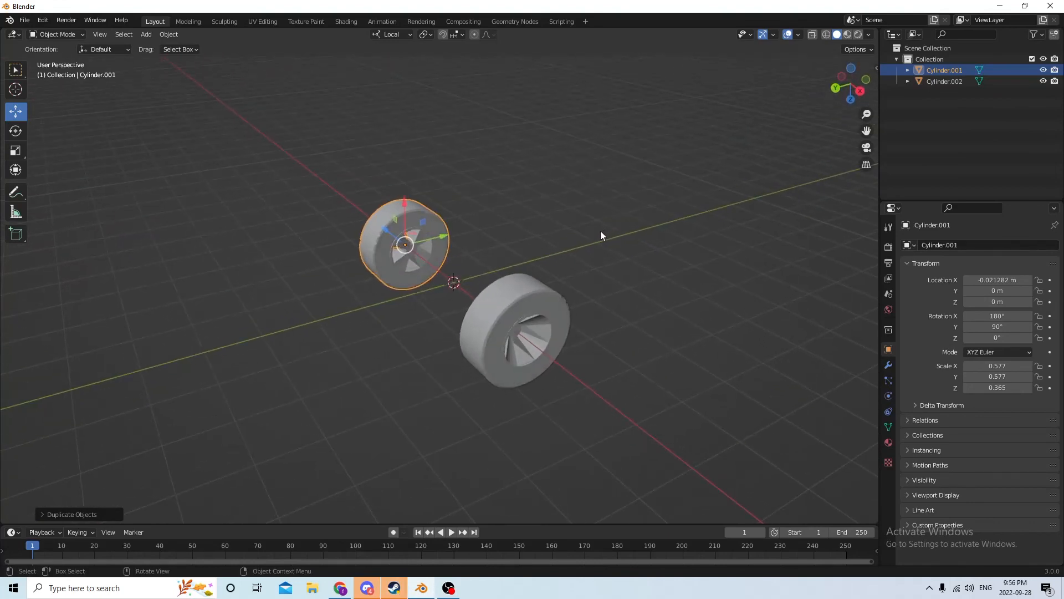
pyautogui.moveTo(571, 237); pyautogui.dragTo(634, 134, button='middle')
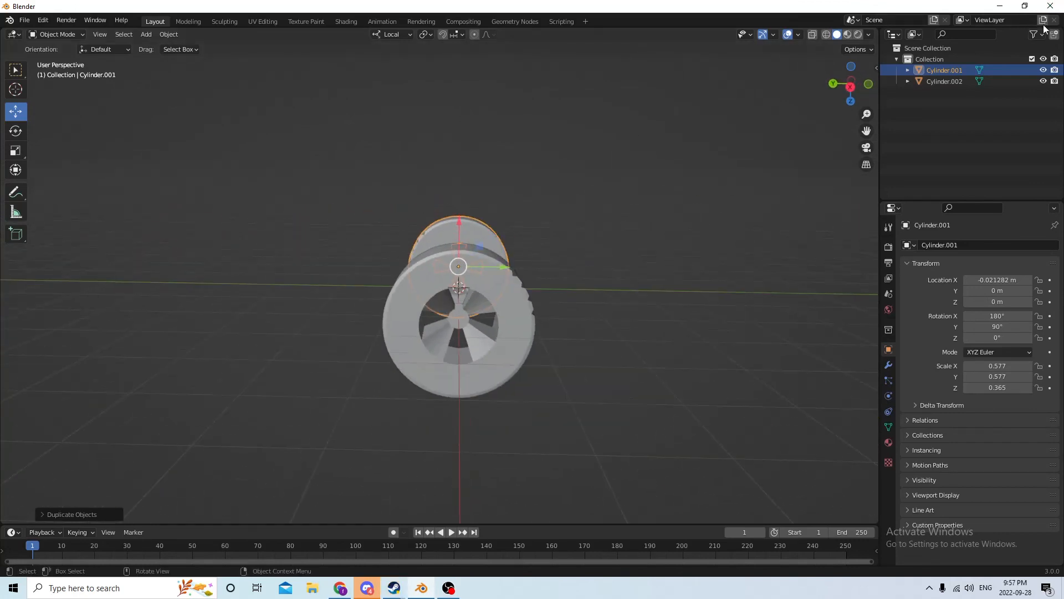